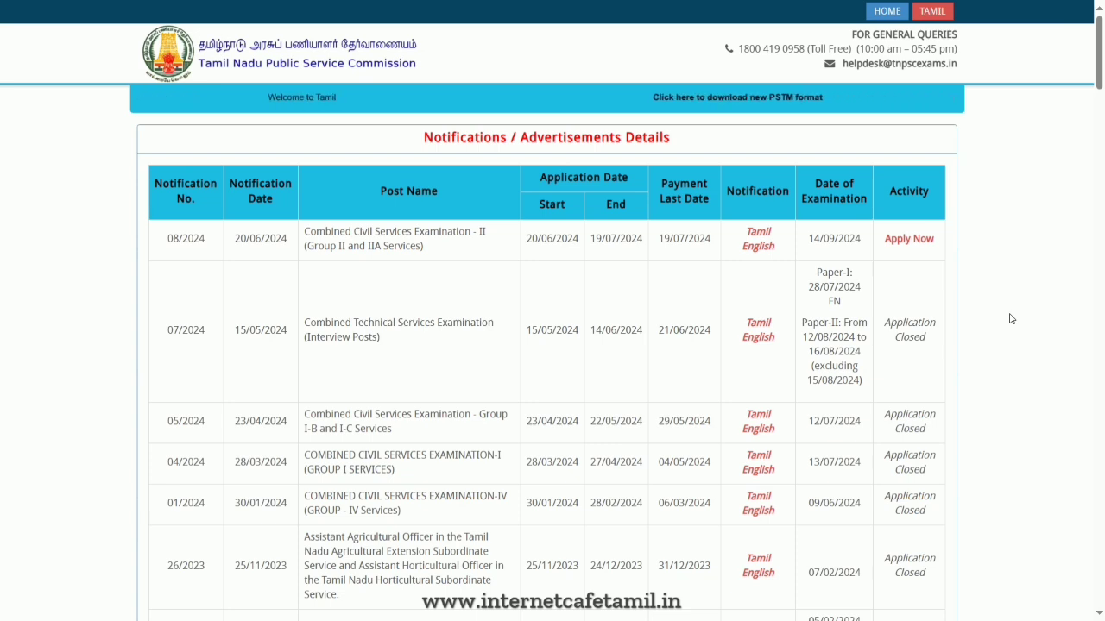
- Switch to the YouTube channel page, browse its latest uploaded videos, and return to the notifications page
key("alt+Tab")
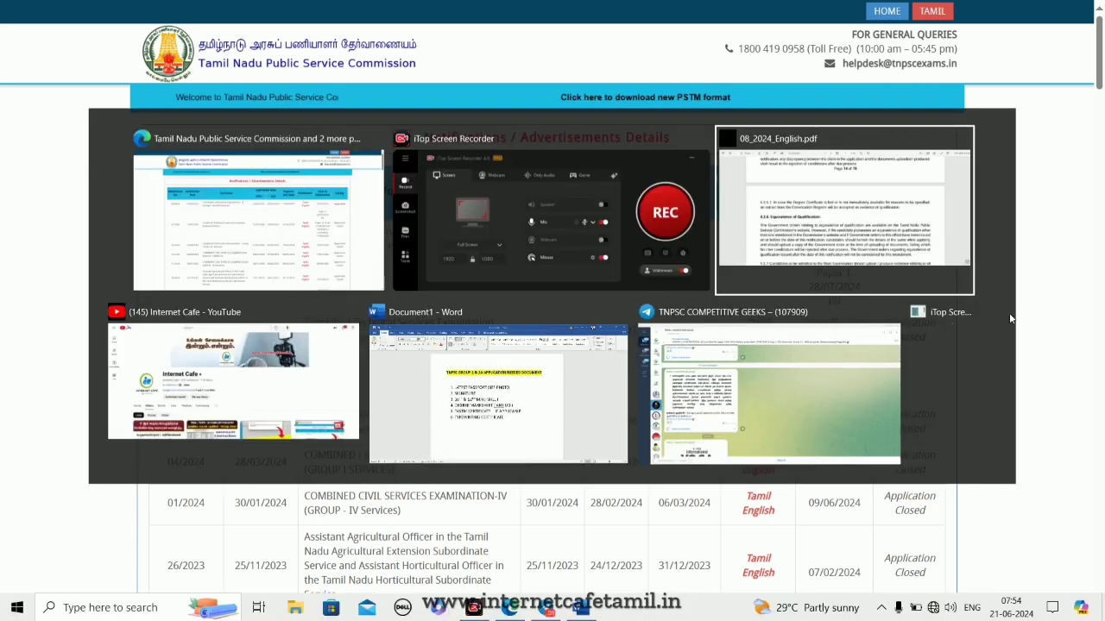
key("alt+Tab")
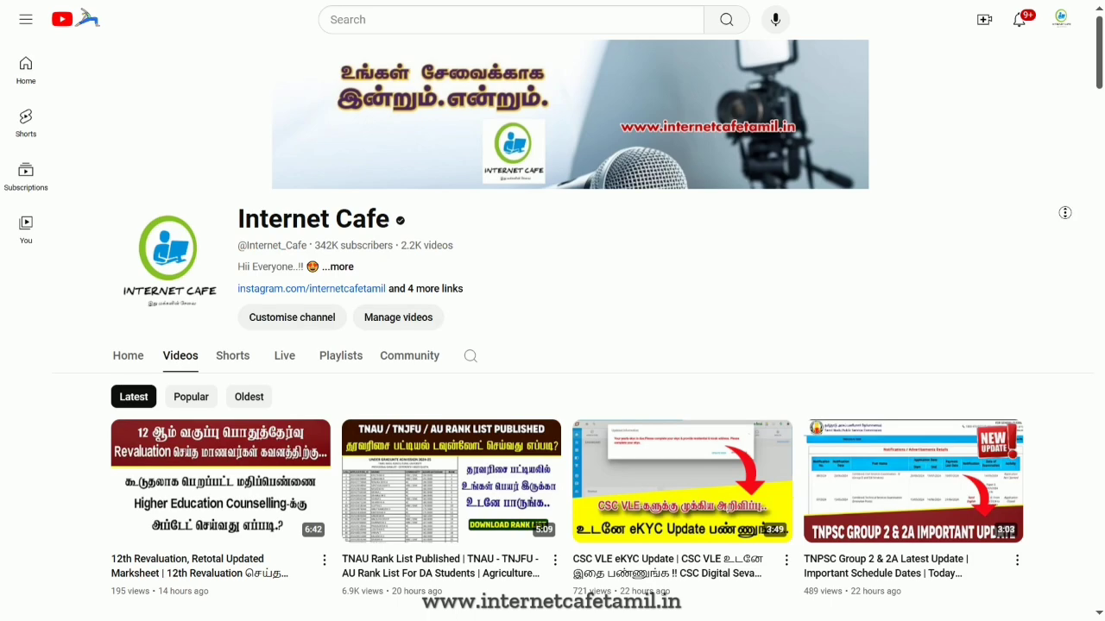
scroll(596, 345, "down", 2)
scroll(595, 345, "down", 2)
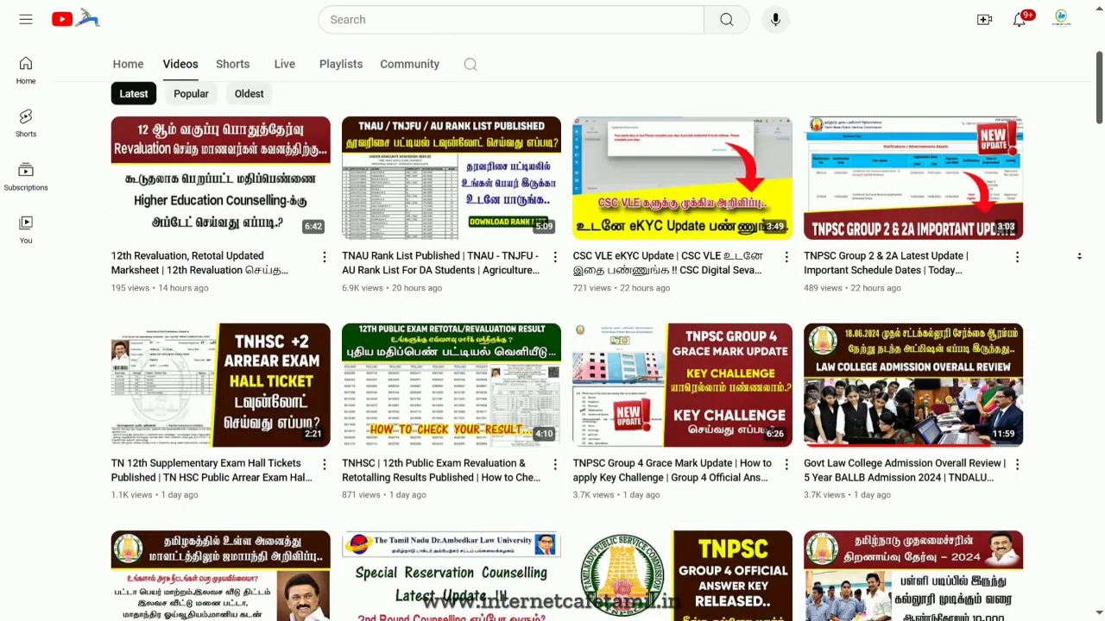
scroll(1079, 256, "down", 2)
scroll(1079, 256, "down", 5)
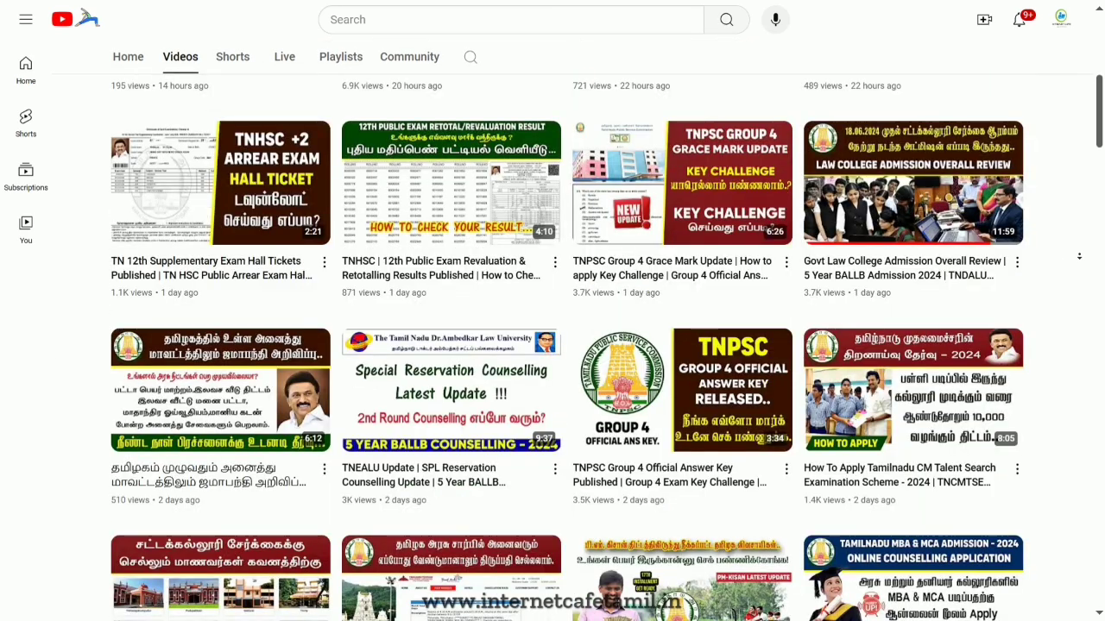
scroll(1079, 257, "down", 3)
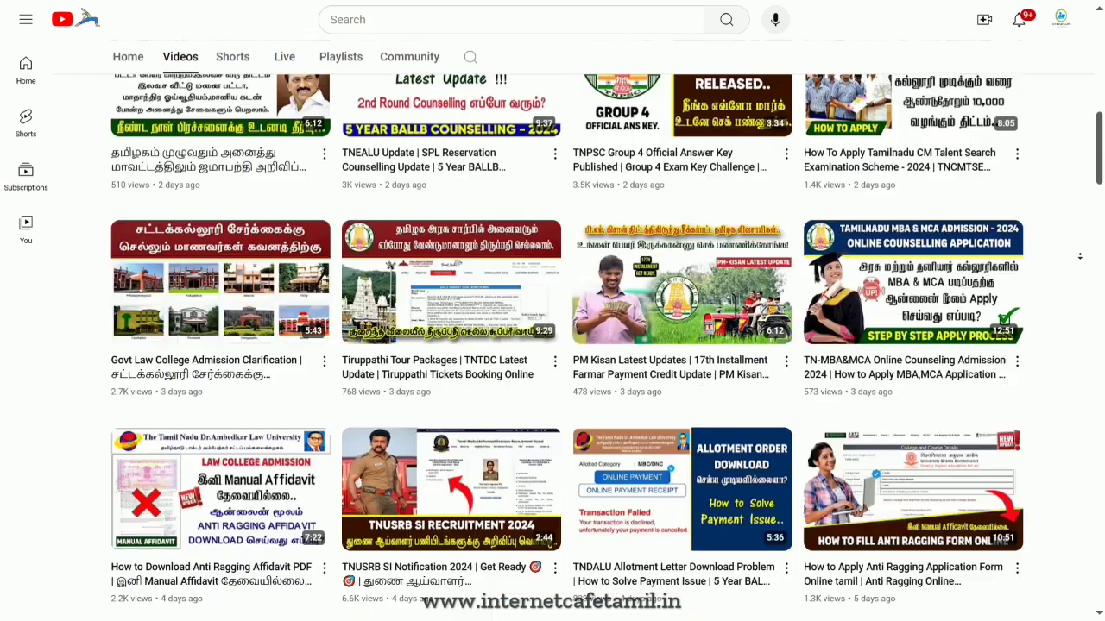
scroll(1079, 256, "down", 2)
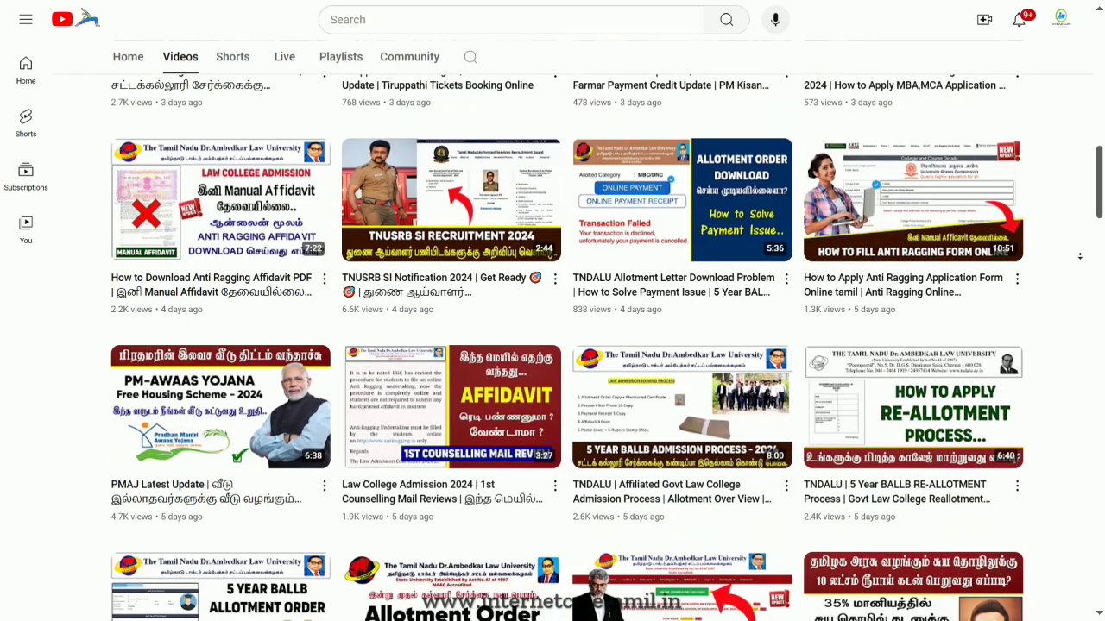
scroll(1079, 256, "down", 3)
key("alt+Tab")
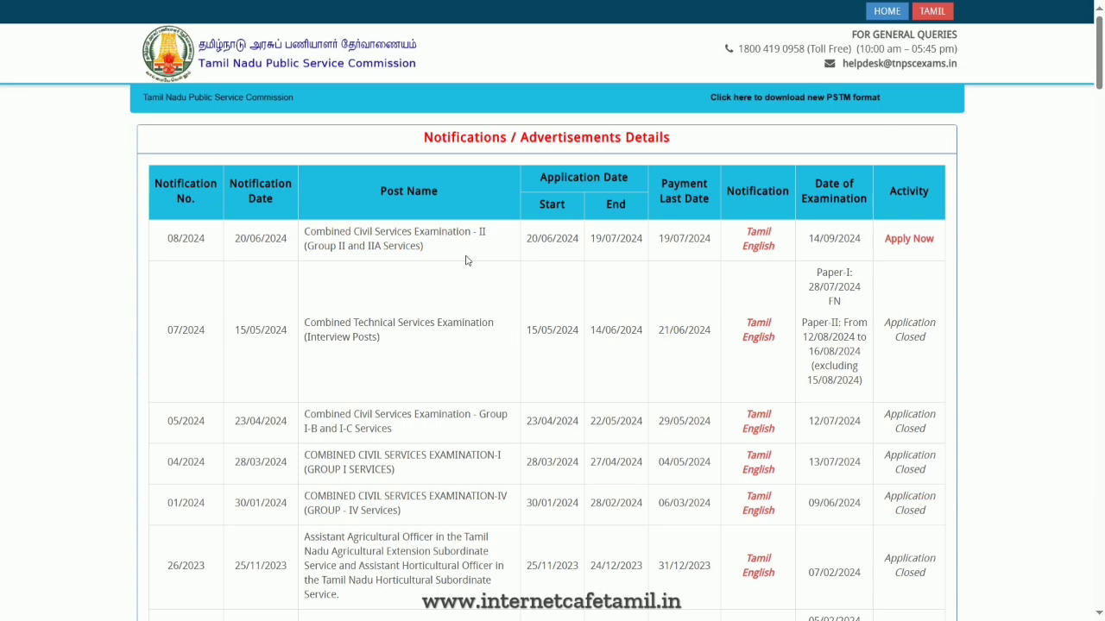
- Open the 08/2024 notification PDF and read from its first page through important dates and the Group II posts and vacancies
key("alt+Tab")
key("alt+Tab")
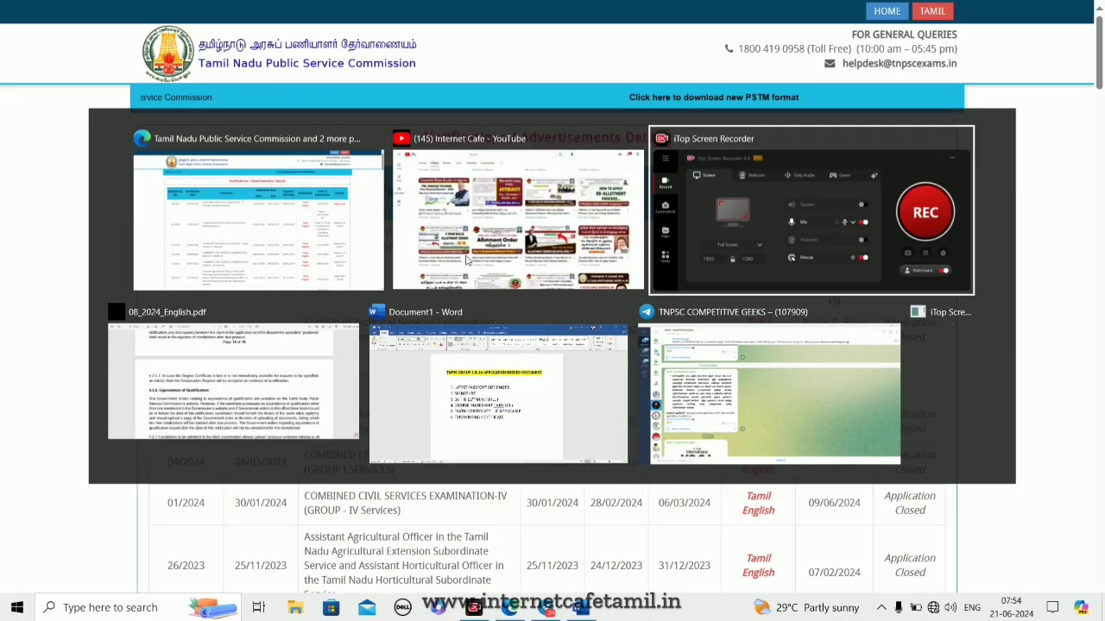
key("alt+Tab")
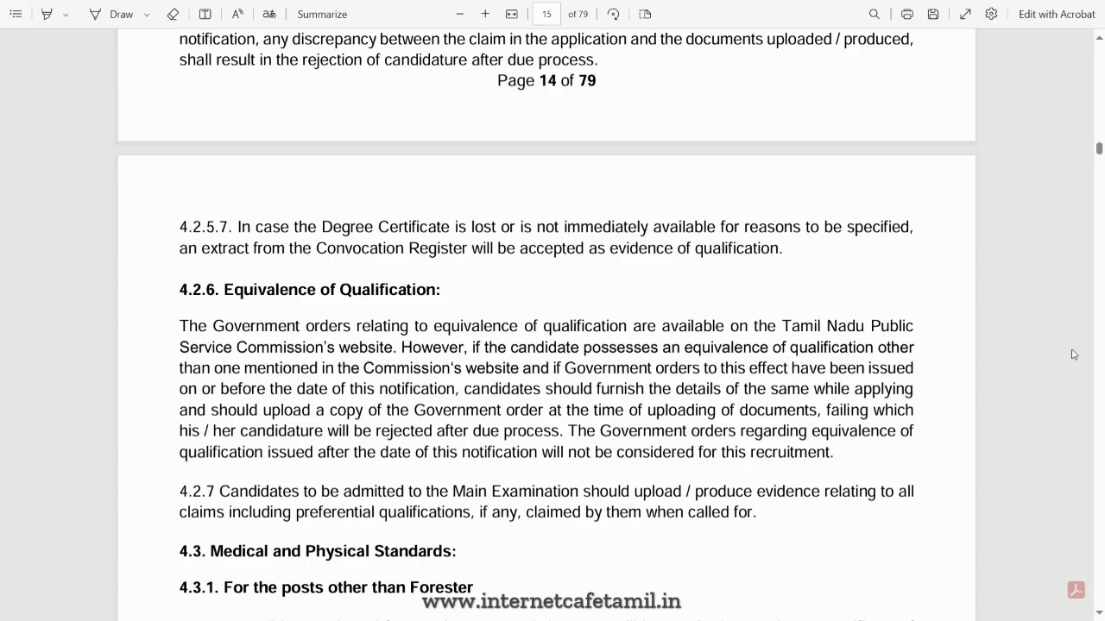
scroll(1053, 283, "up", 1)
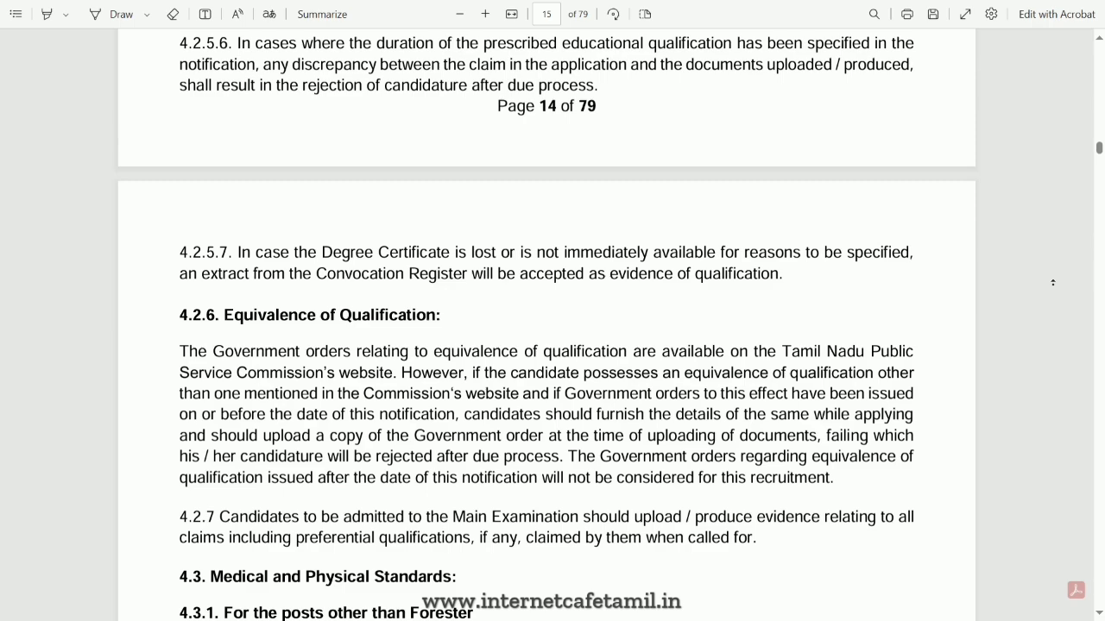
scroll(1053, 282, "up", 7)
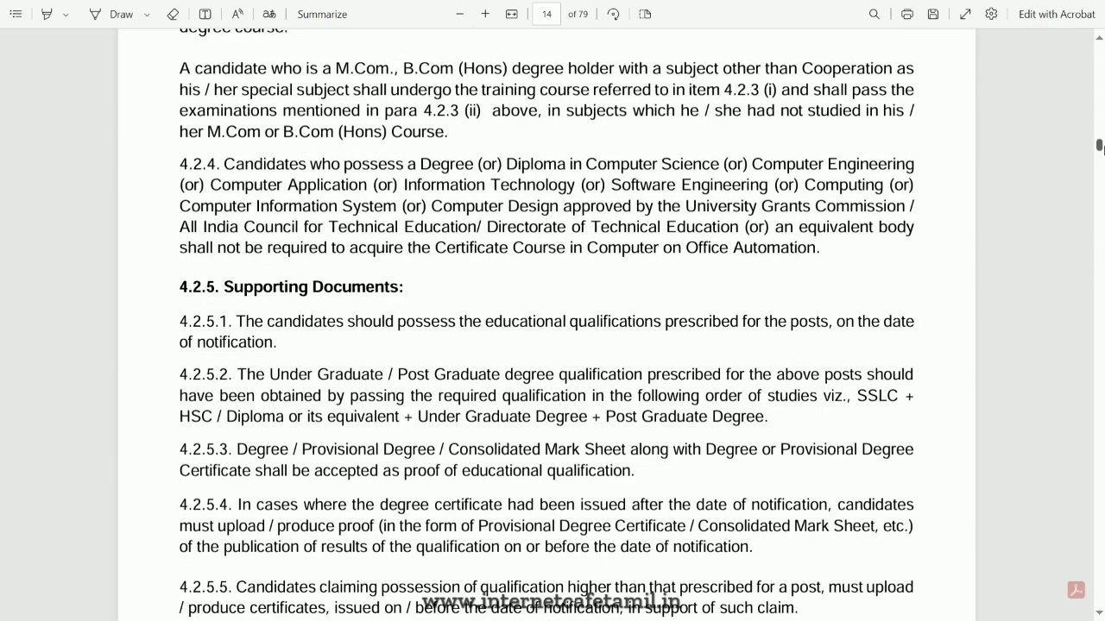
left_click_drag(1100, 145, 1104, 55)
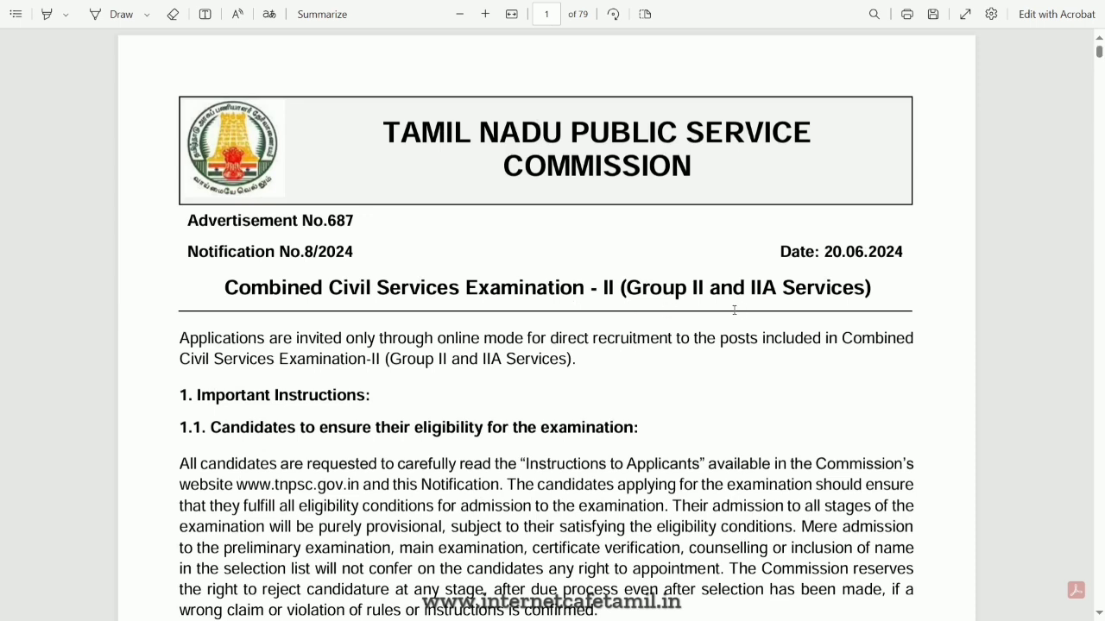
scroll(762, 307, "down", 5)
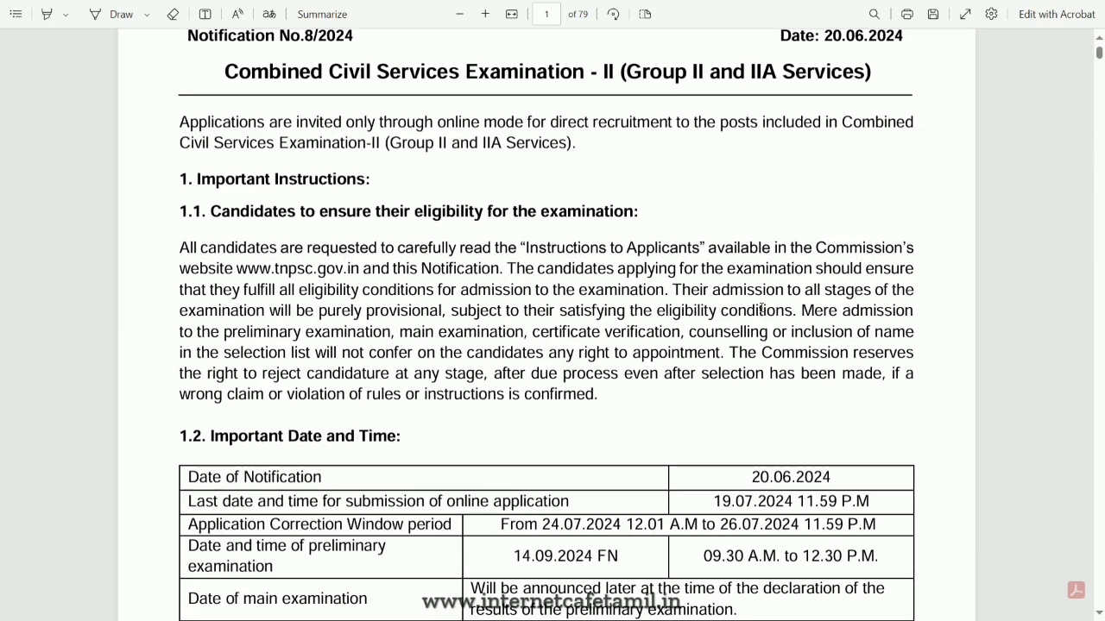
scroll(761, 307, "down", 3)
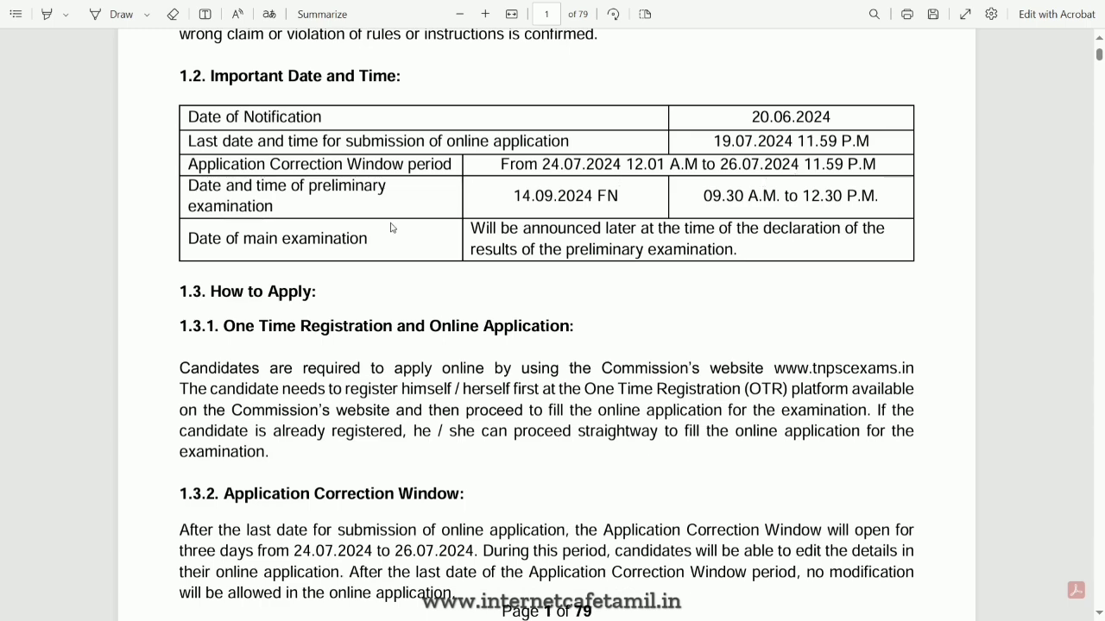
scroll(354, 361, "down", 3)
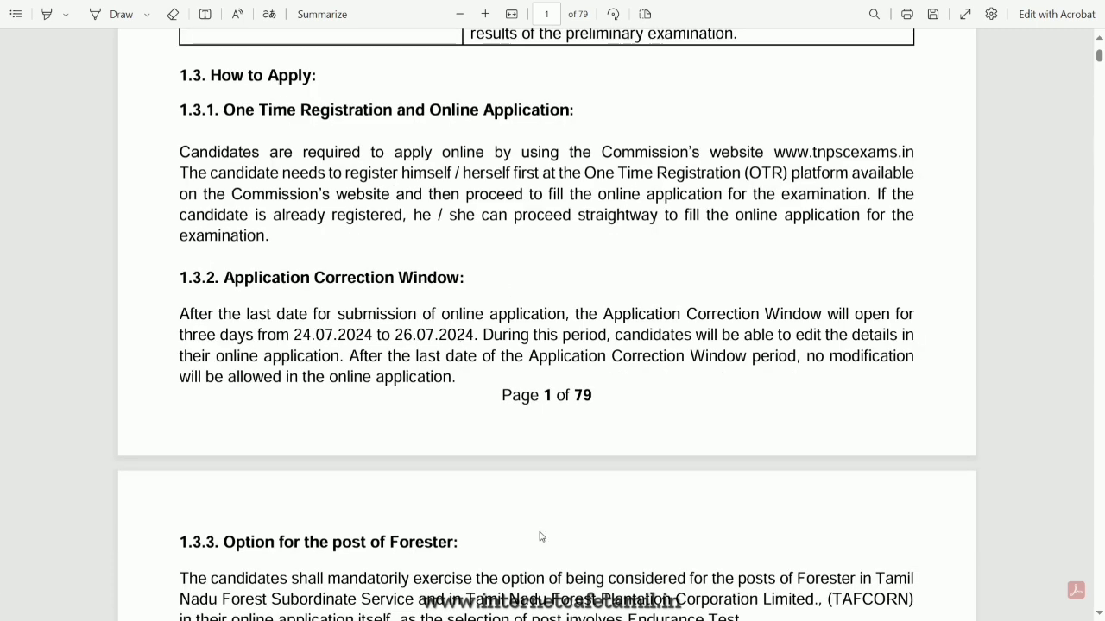
scroll(584, 475, "down", 5)
scroll(583, 286, "down", 5)
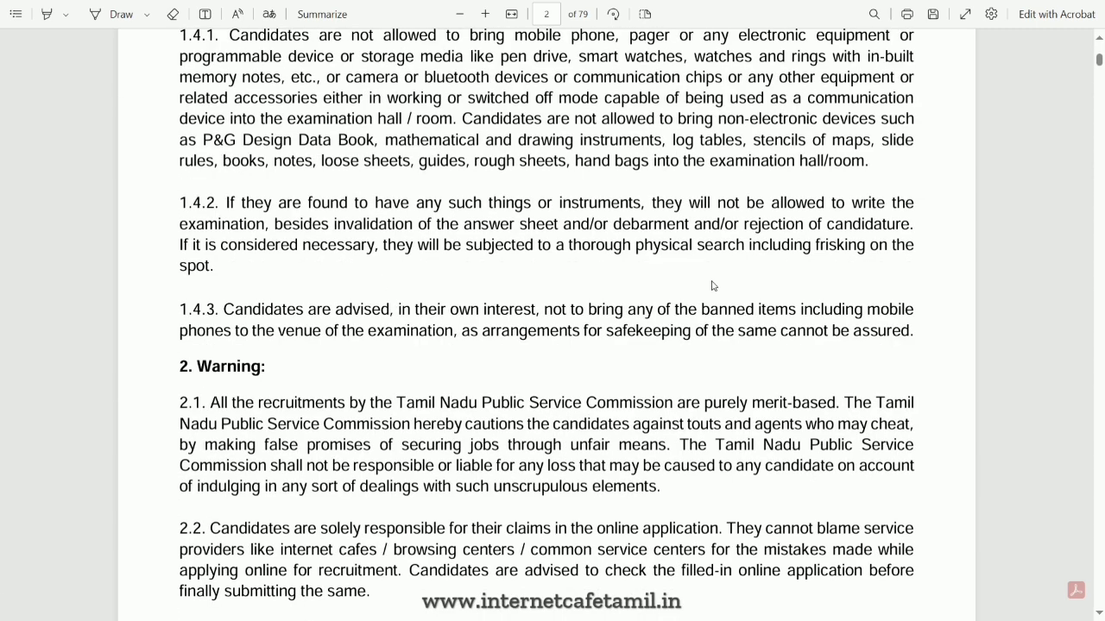
scroll(714, 286, "down", 3)
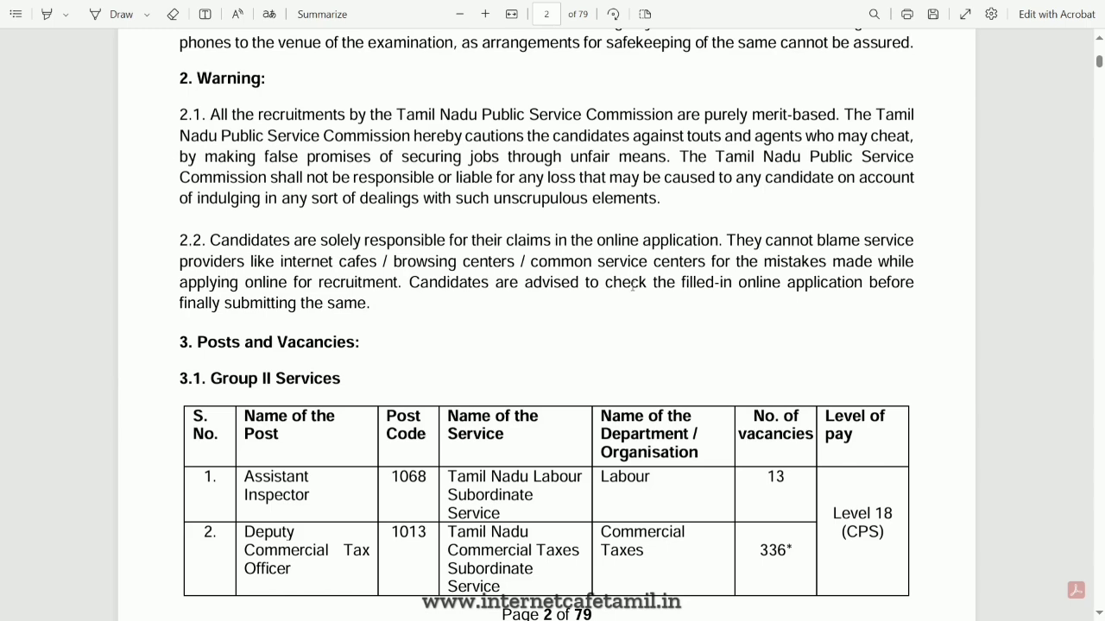
scroll(614, 316, "down", 3)
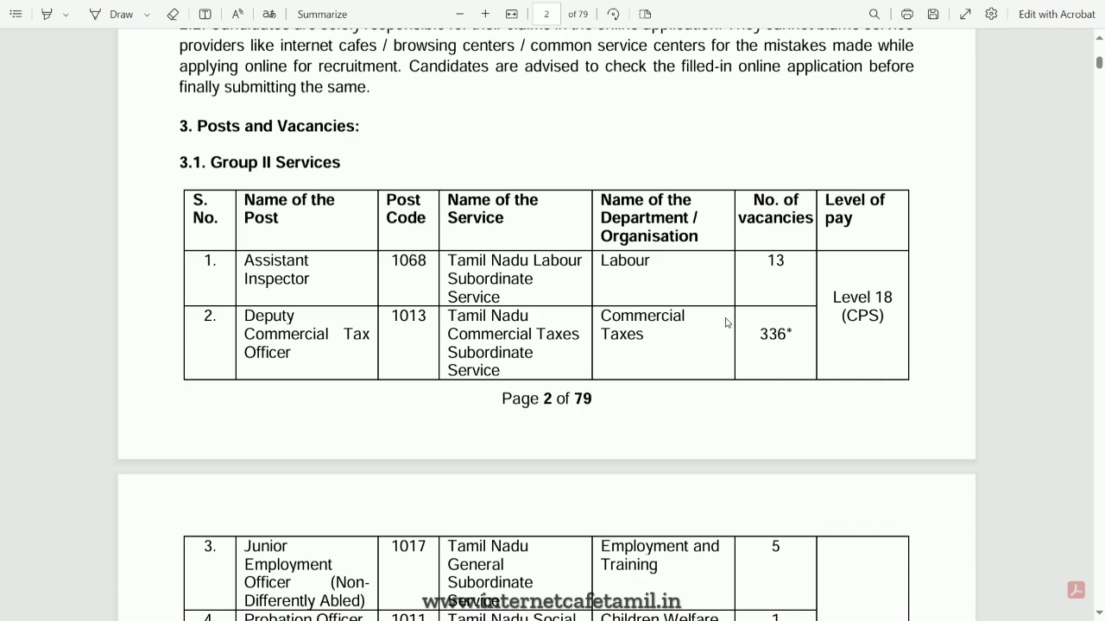
- Start the application for Combined Civil Services Examination - II (Group II and IIA Services) from the notifications list
key("alt+Tab")
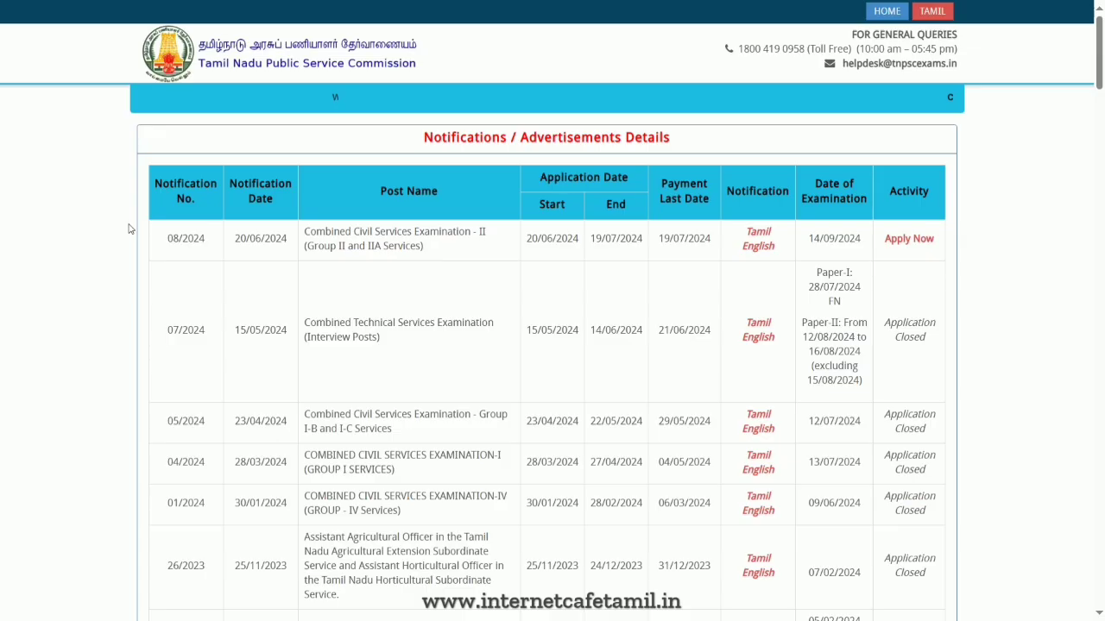
left_click(908, 242)
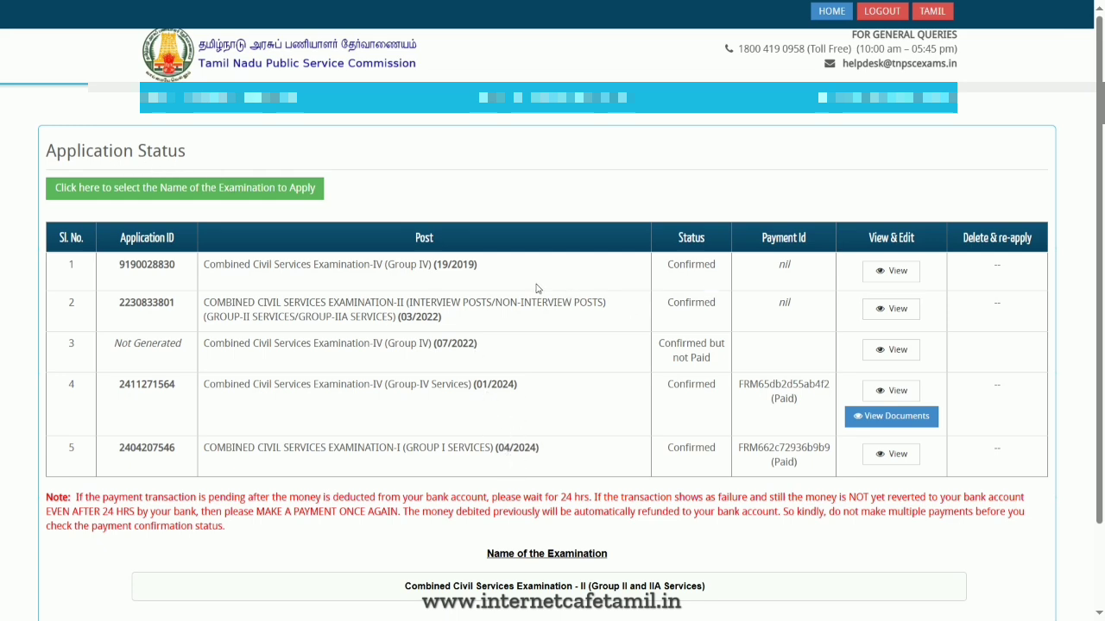
scroll(552, 440, "down", 2)
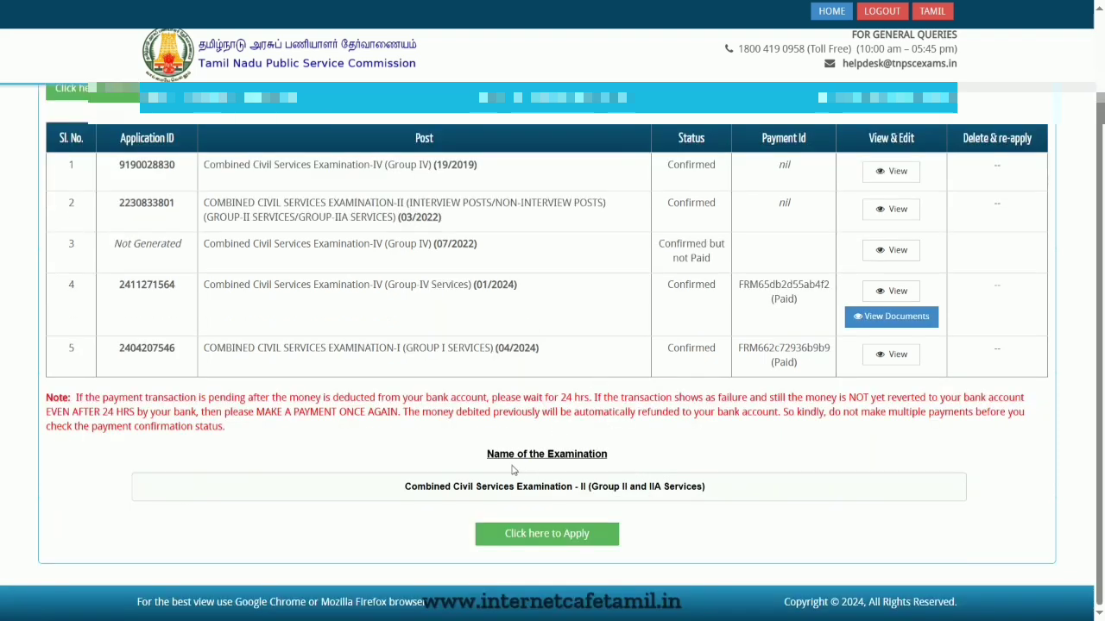
left_click(556, 536)
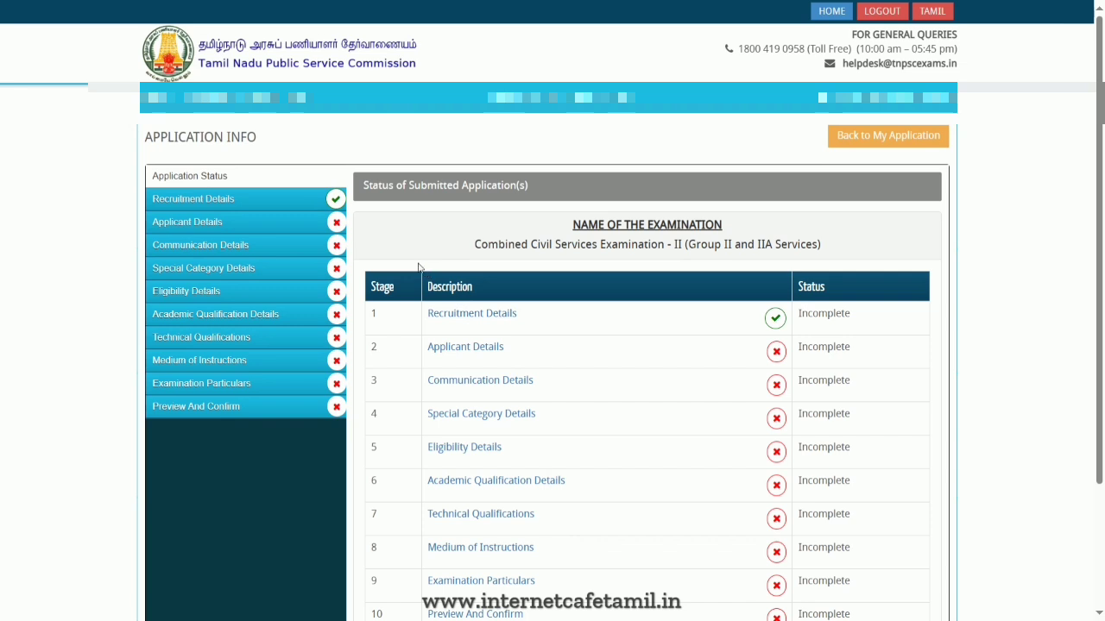
- Continue from the application status page and tick the instructions declaration on the recruitment details form
scroll(588, 273, "down", 1)
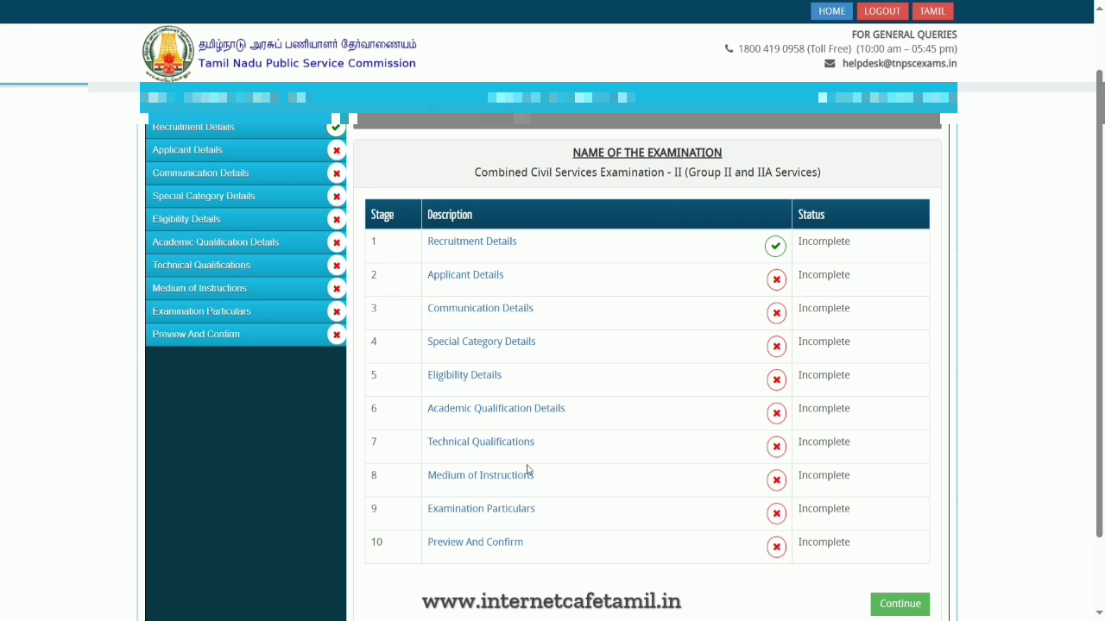
left_click(896, 608)
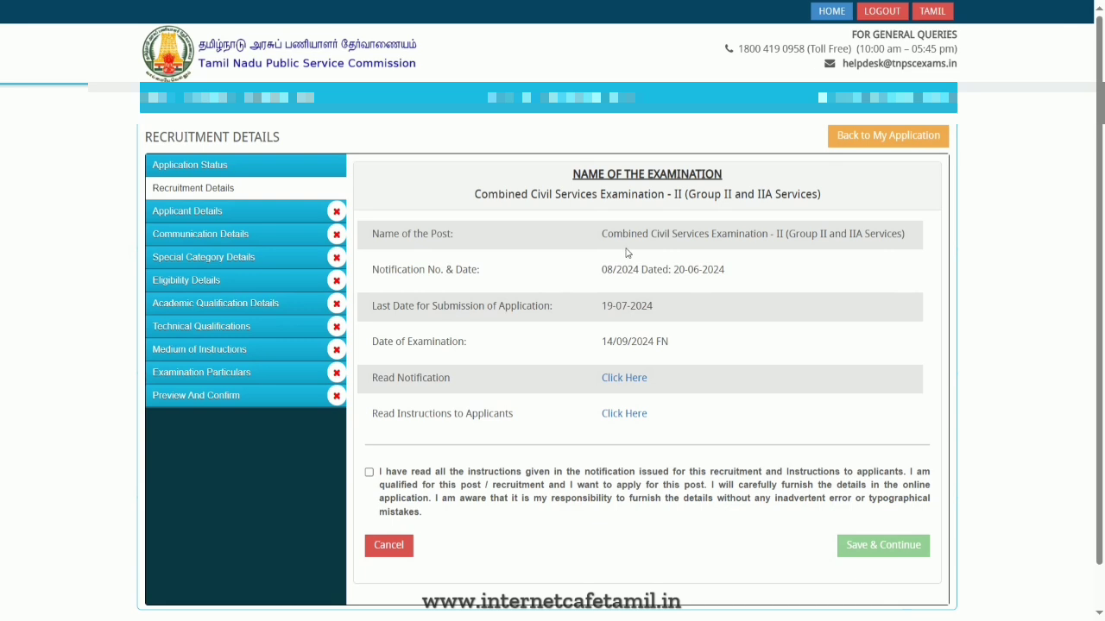
left_click(369, 472)
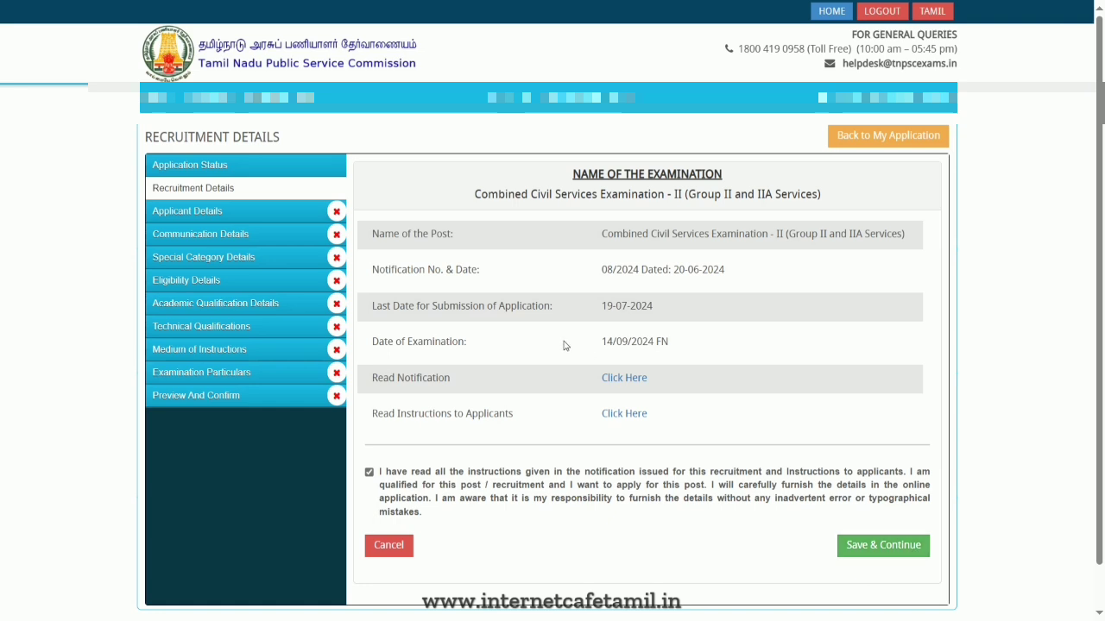
- Open the Instructions to Applicants document and look through its contents pages before returning to the form
left_click(612, 414)
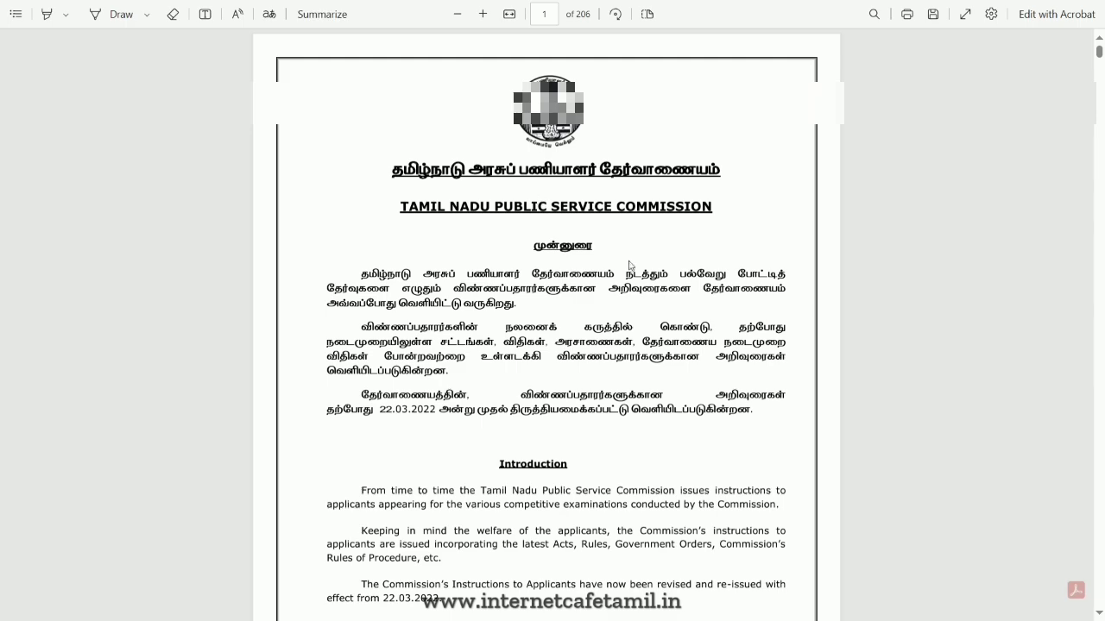
scroll(604, 276, "down", 20)
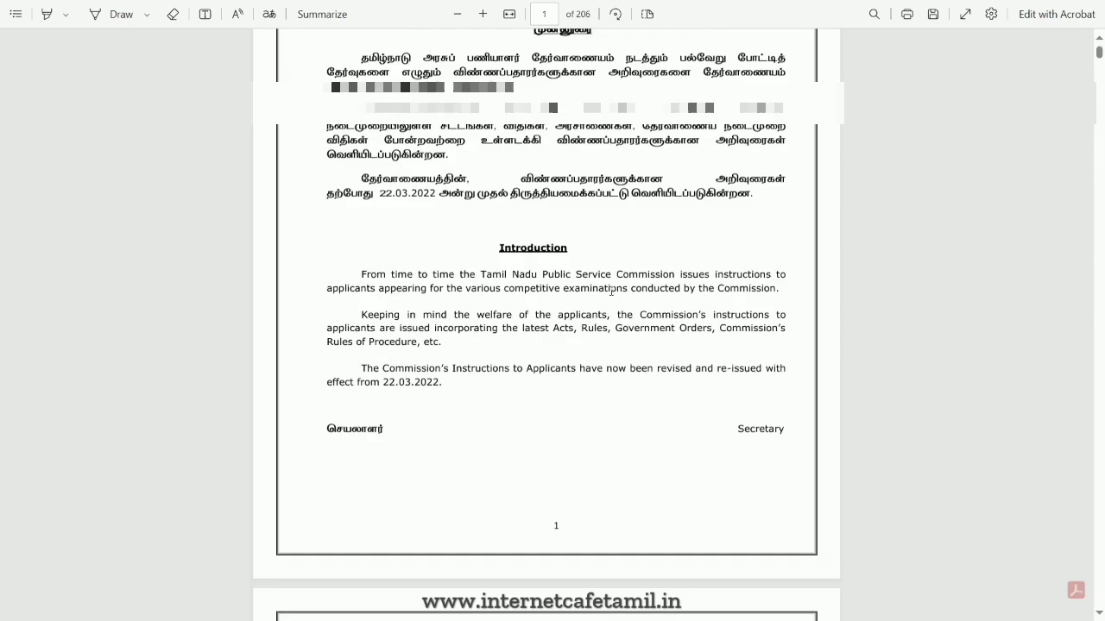
scroll(615, 297, "down", 15)
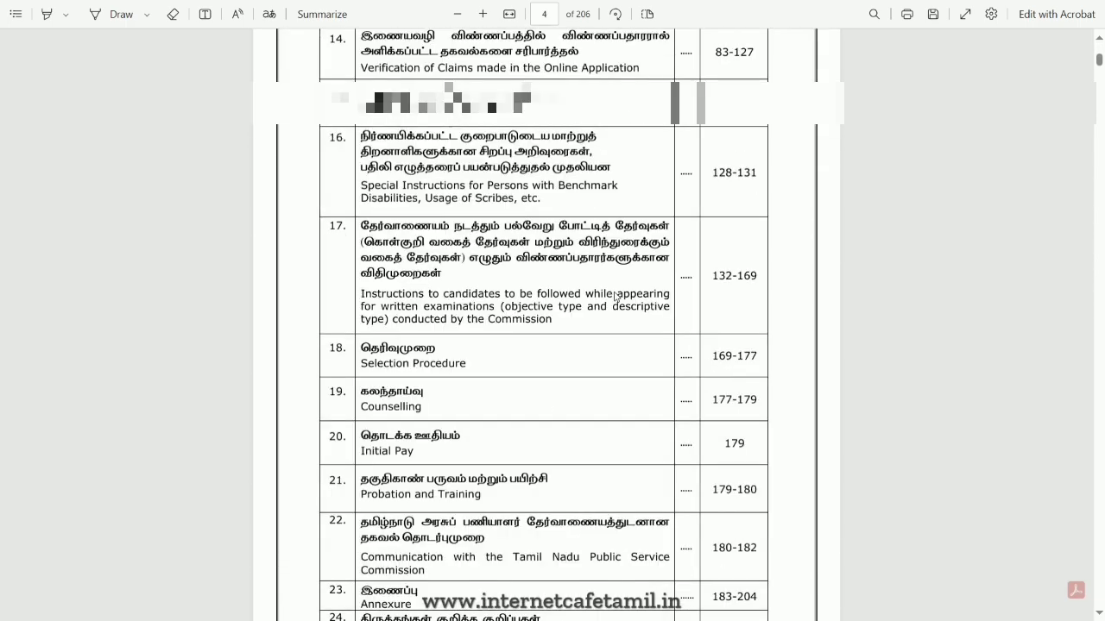
scroll(616, 297, "up", 10)
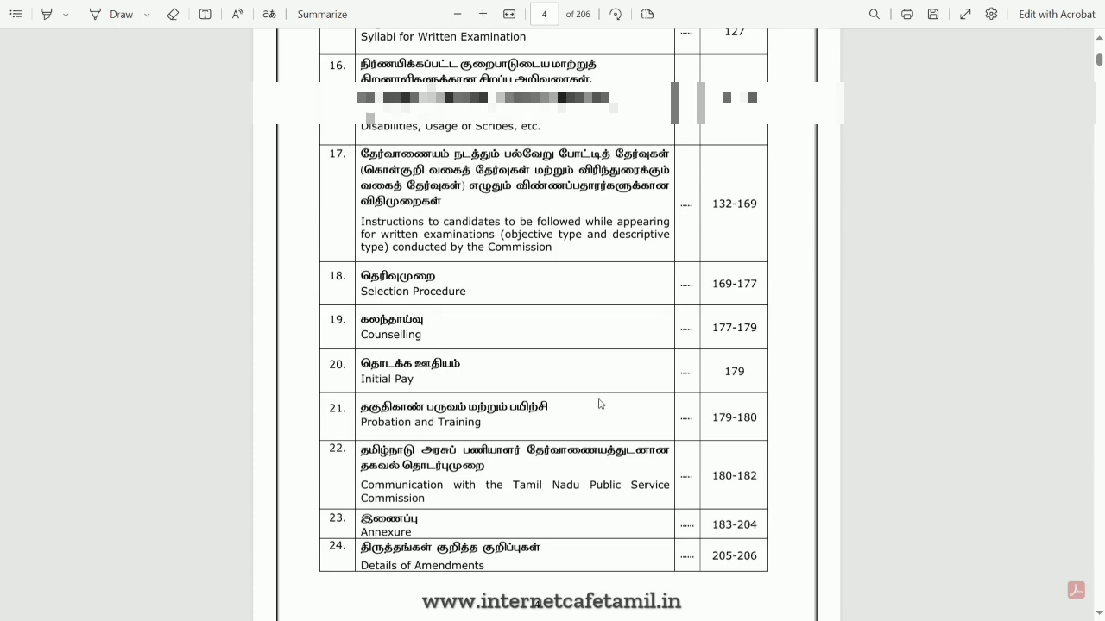
scroll(549, 347, "up", 2)
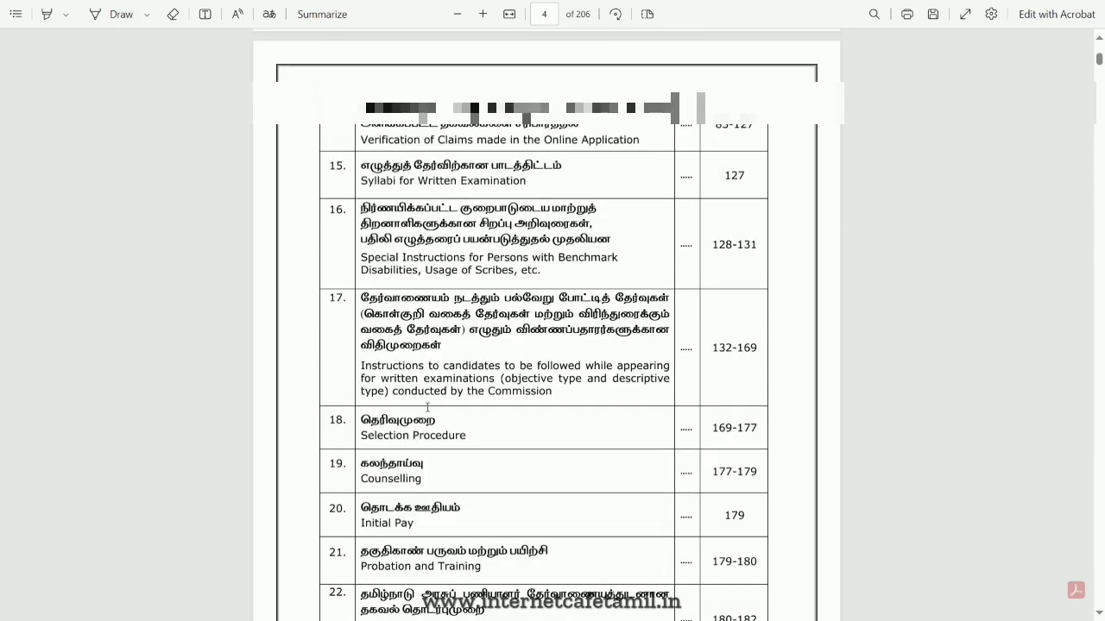
scroll(604, 414, "up", 18)
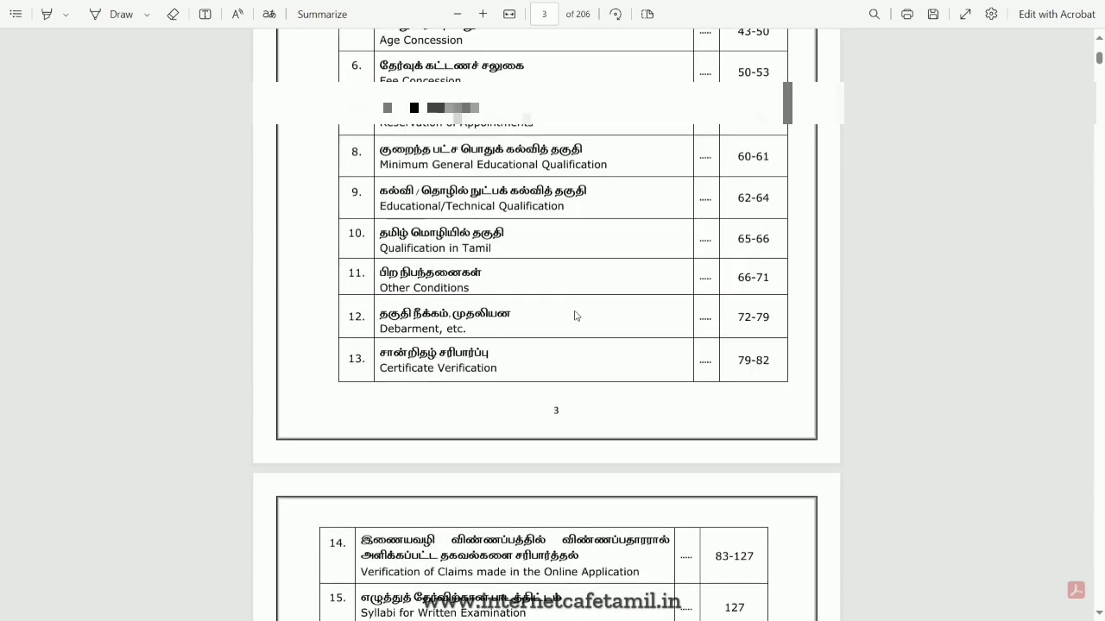
scroll(580, 311, "up", 7)
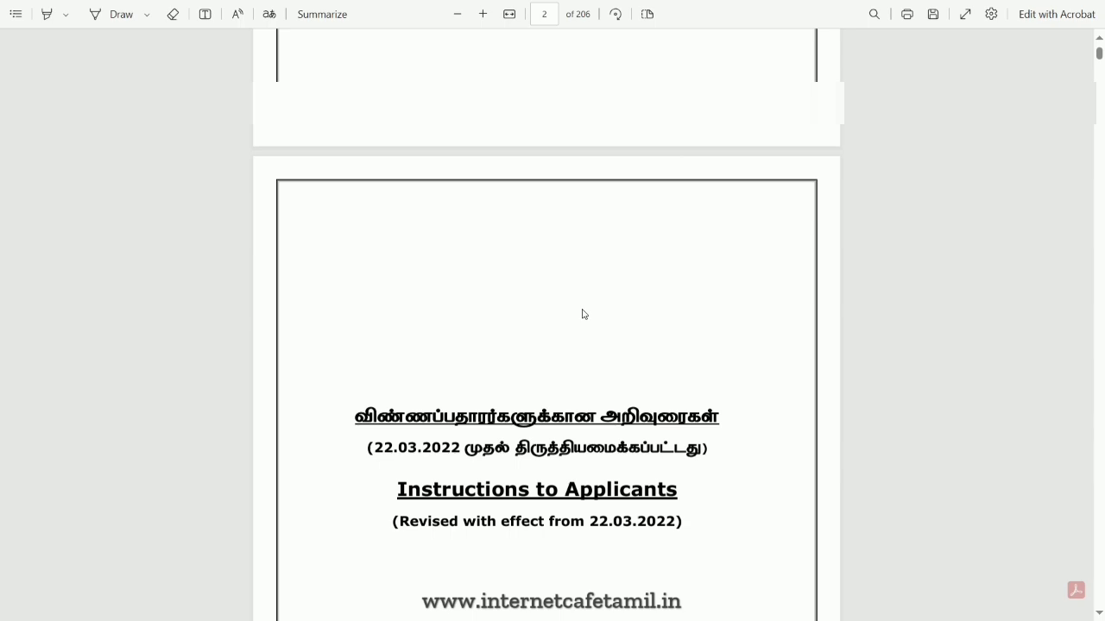
key("alt+Tab")
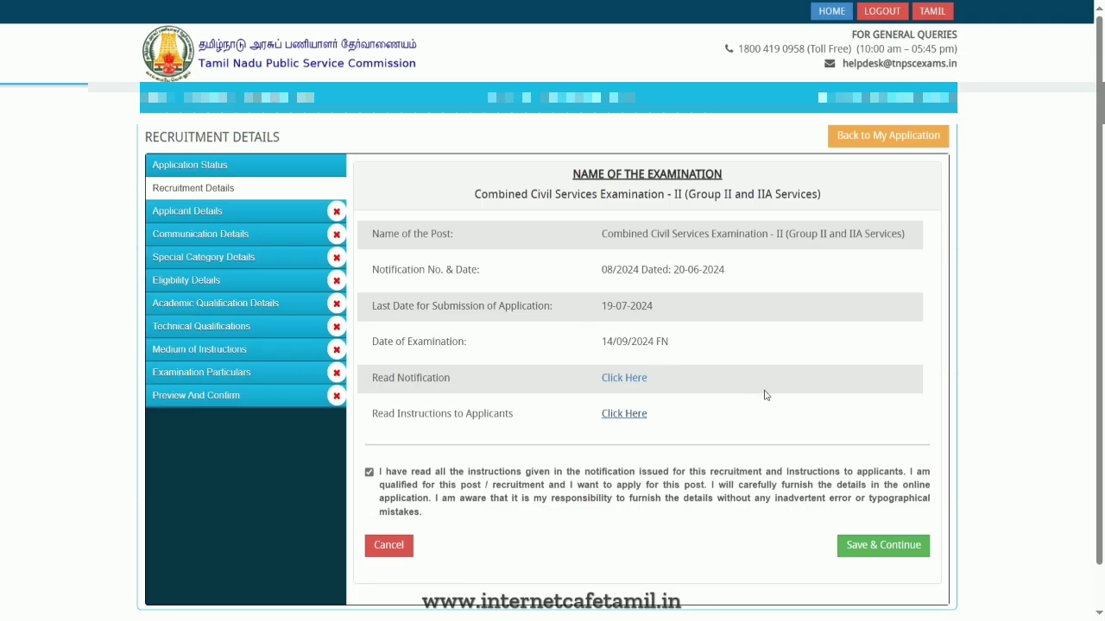
- Save the recruitment details and continue to the applicant details photo and signature upload page
left_click(882, 546)
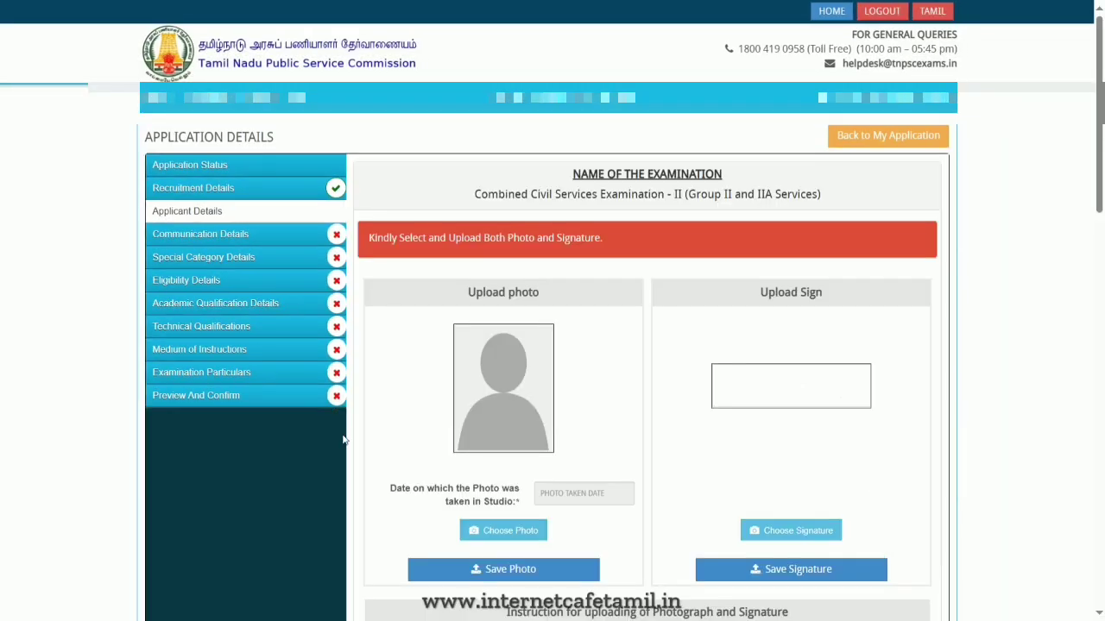
scroll(564, 375, "down", 2)
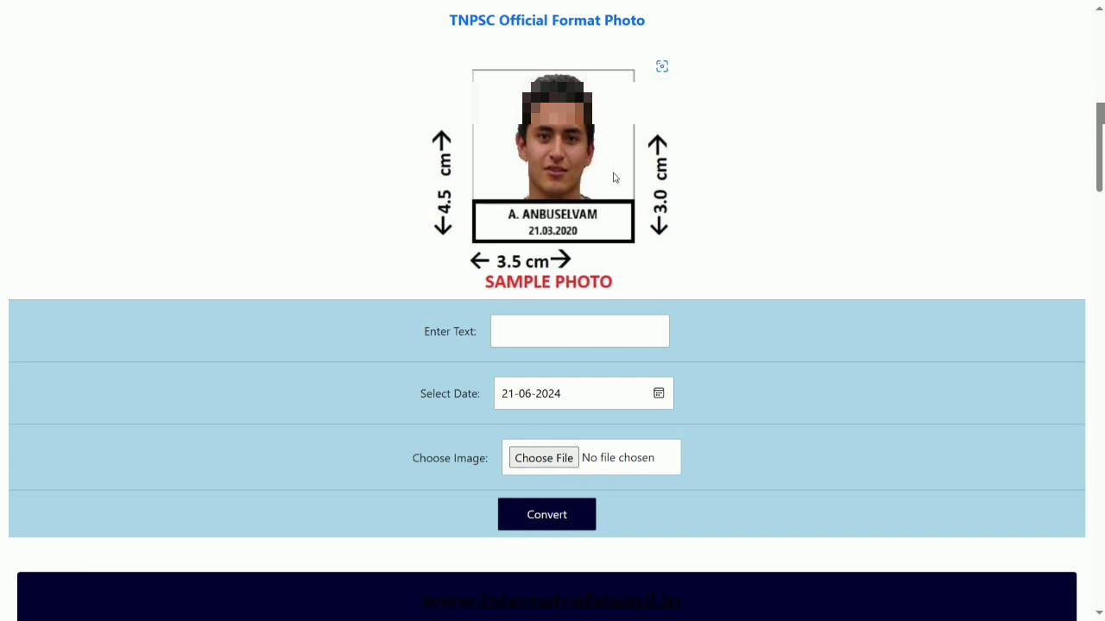
- Switch back to the TNPSC application window and set the photo taken date to 21-06-2024
key("alt+Tab")
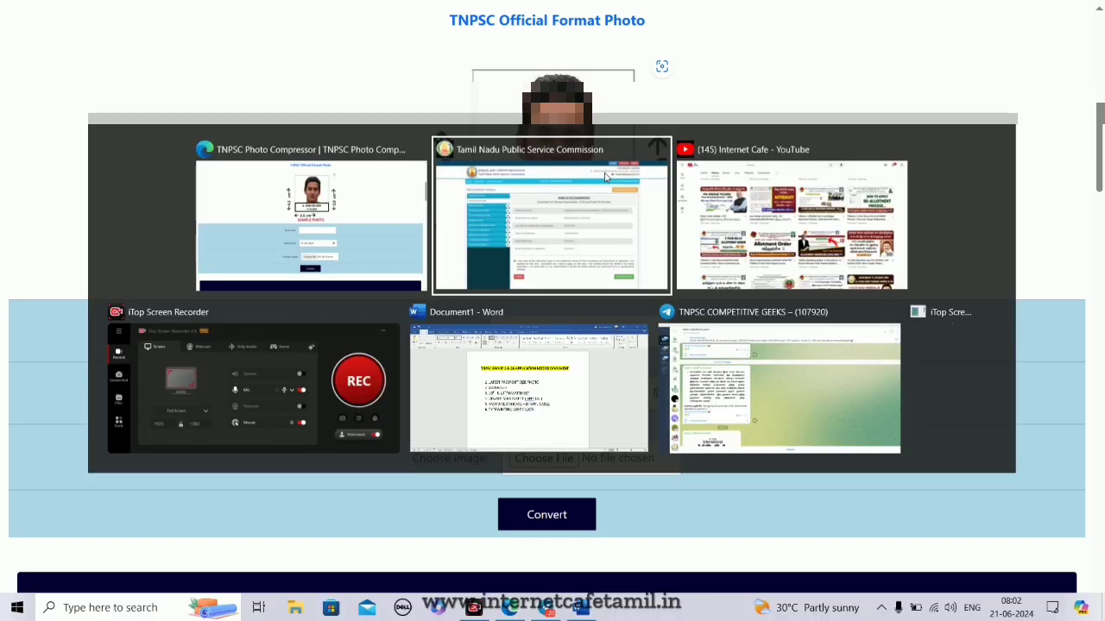
key("alt+Tab")
key("alt+Tab")
key("alt+Tab")
key("alt+Tab")
key("alt+Tab")
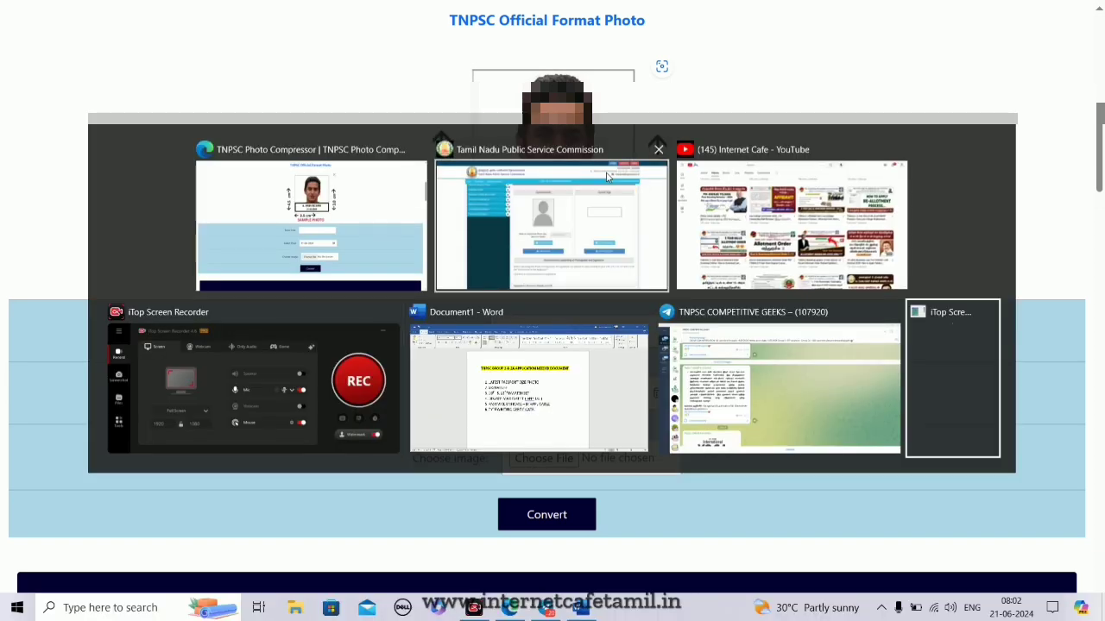
left_click(607, 177)
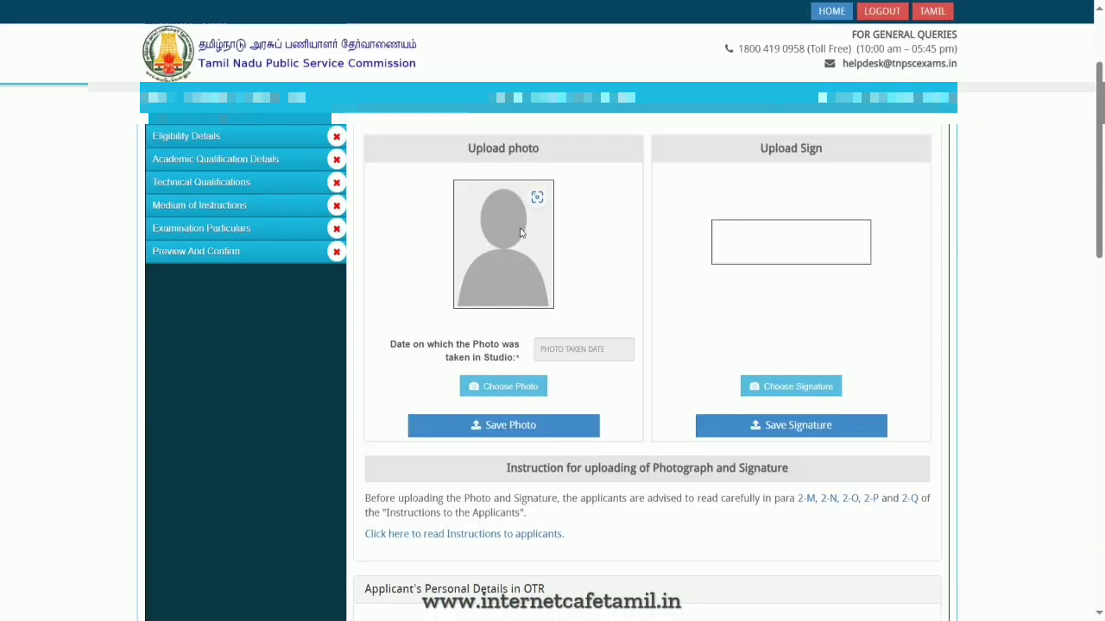
left_click(582, 351)
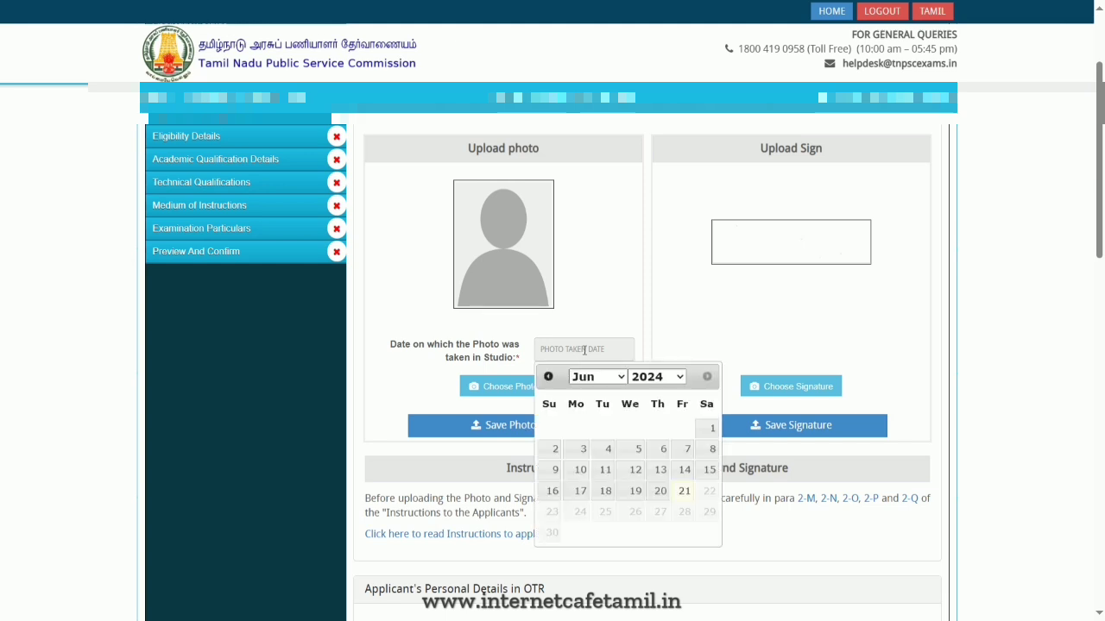
left_click(684, 491)
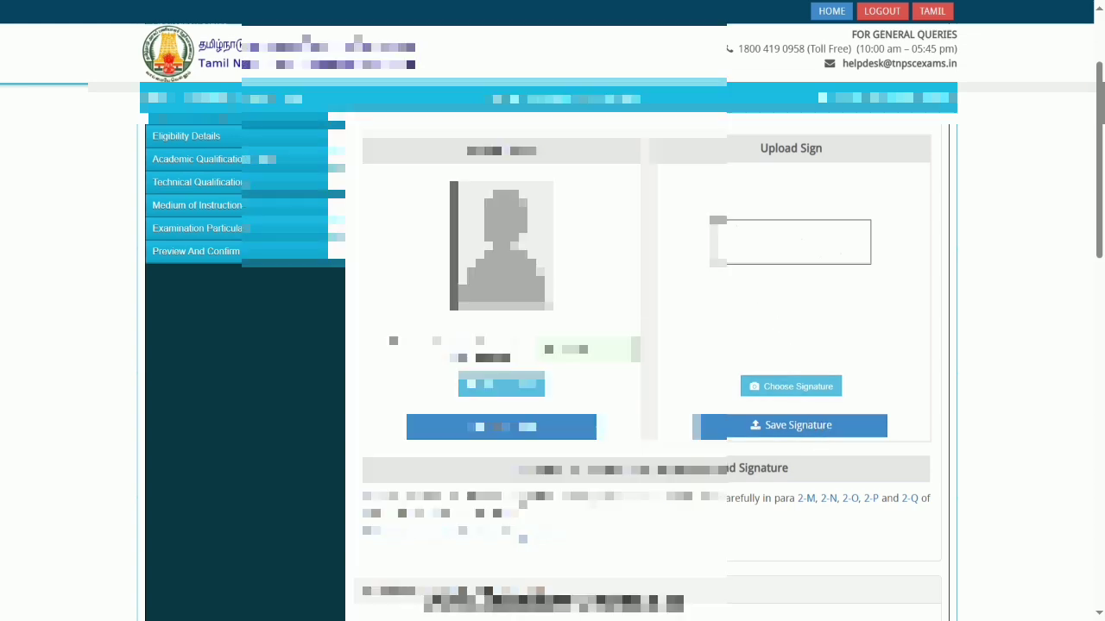
- Complete the dropdown selections in the applicant's personal details section lower on the form
scroll(782, 346, "down", 5)
scroll(648, 363, "down", 5)
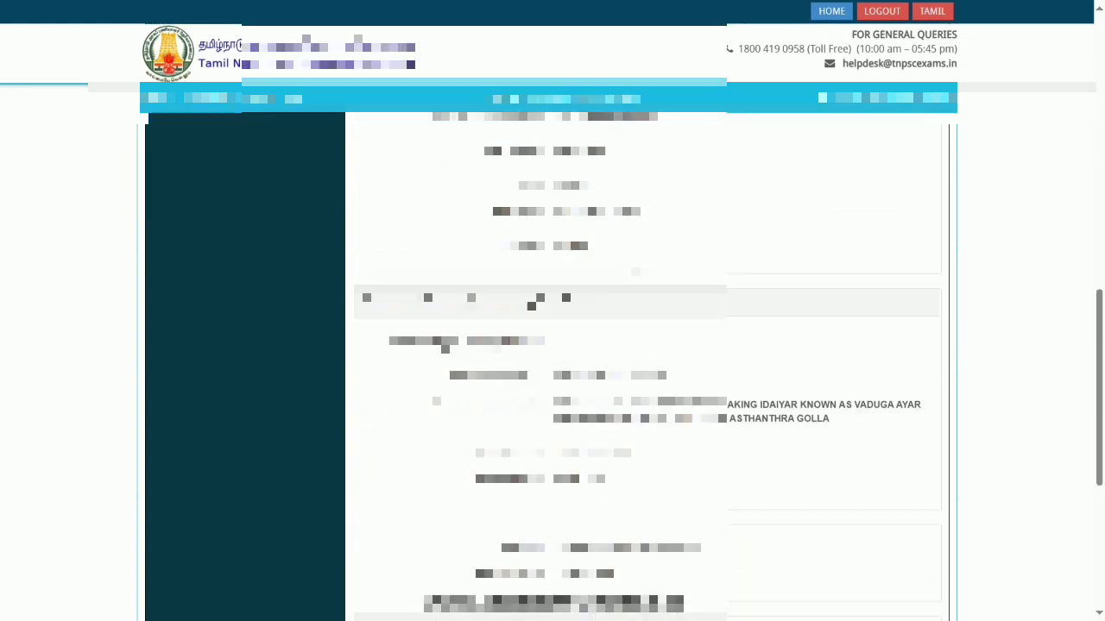
scroll(647, 363, "up", 3)
scroll(647, 363, "down", 4)
scroll(648, 363, "down", 1)
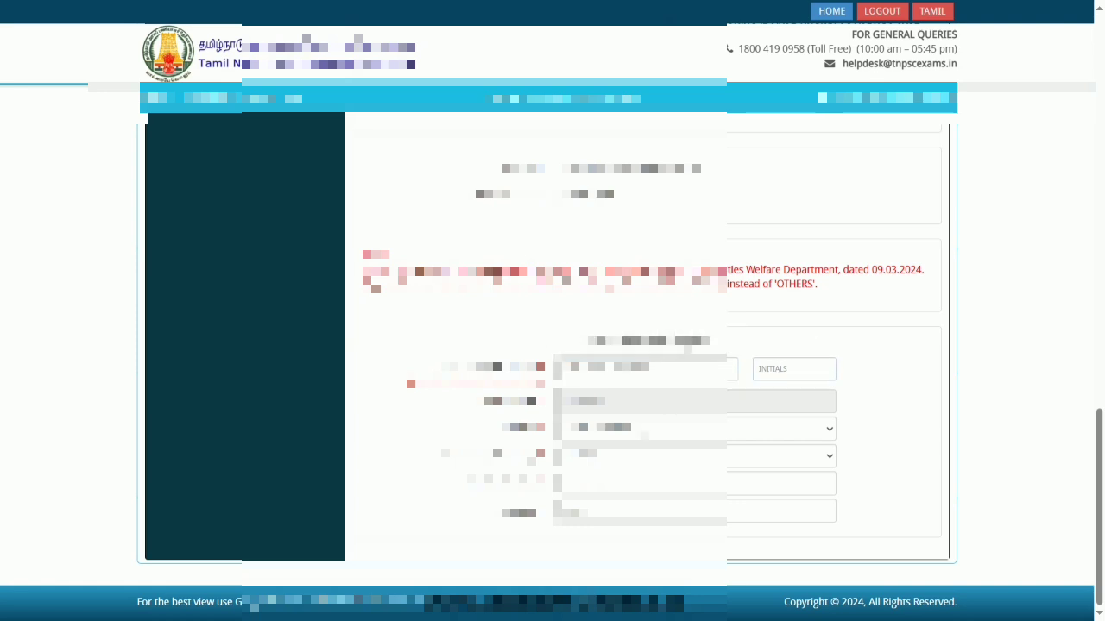
left_click(643, 431)
left_click(636, 448)
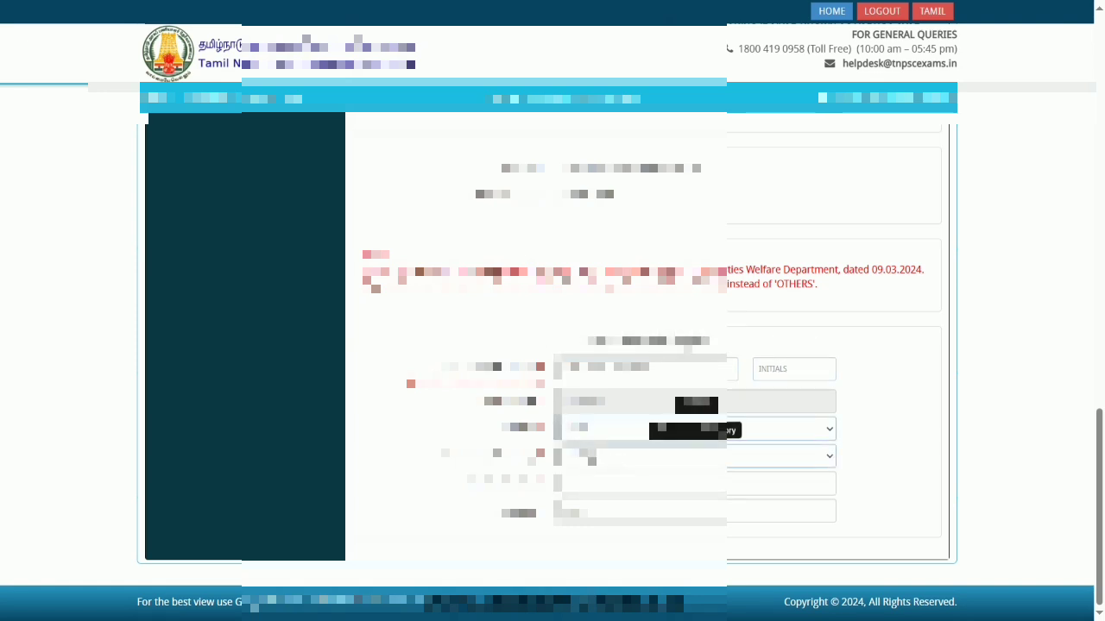
left_click(592, 459)
left_click(777, 556)
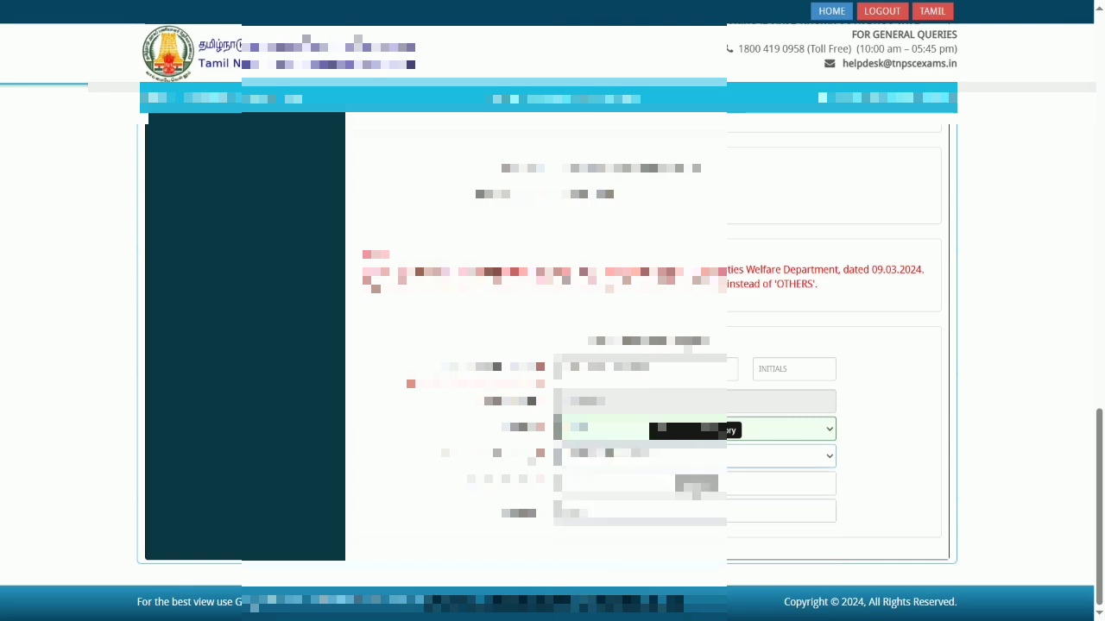
left_click(691, 485)
left_click(627, 539)
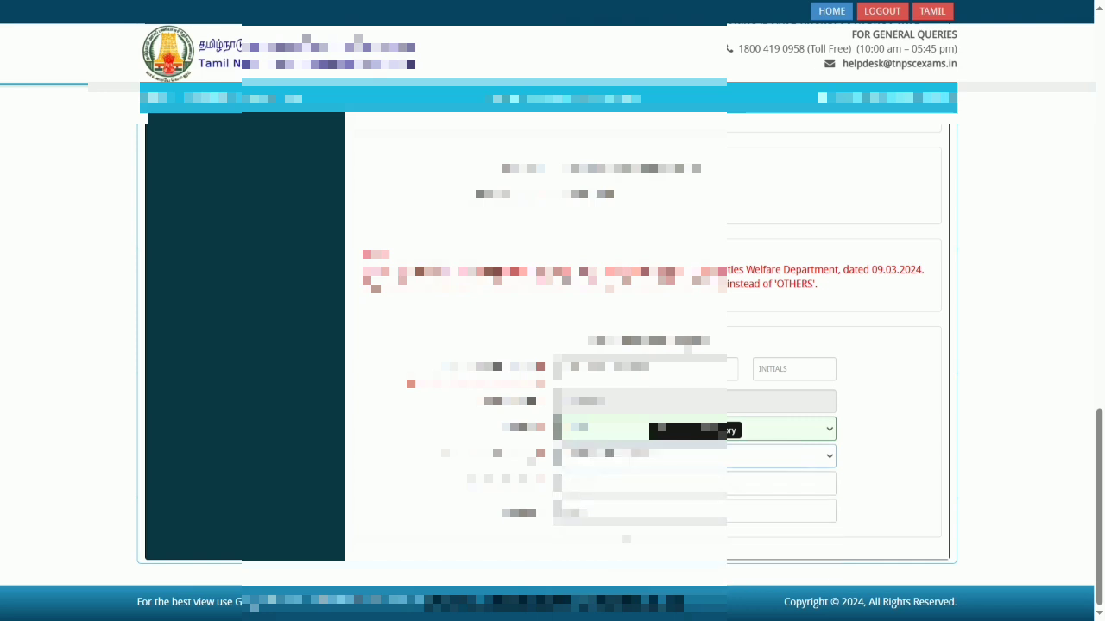
left_click_drag(1103, 505, 1103, 494)
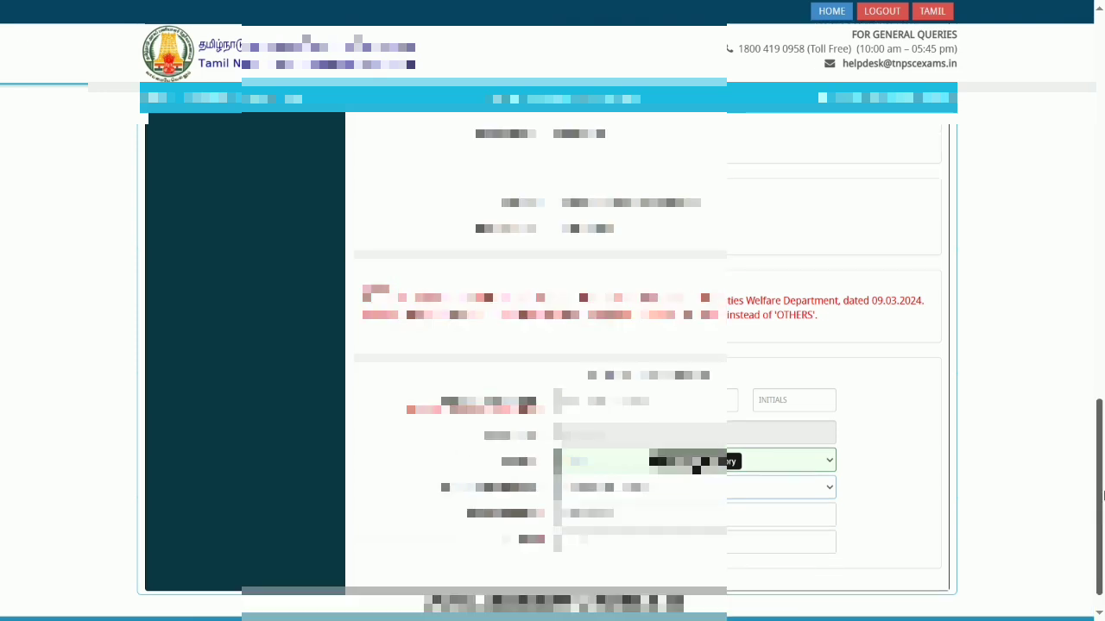
key("alt+Tab")
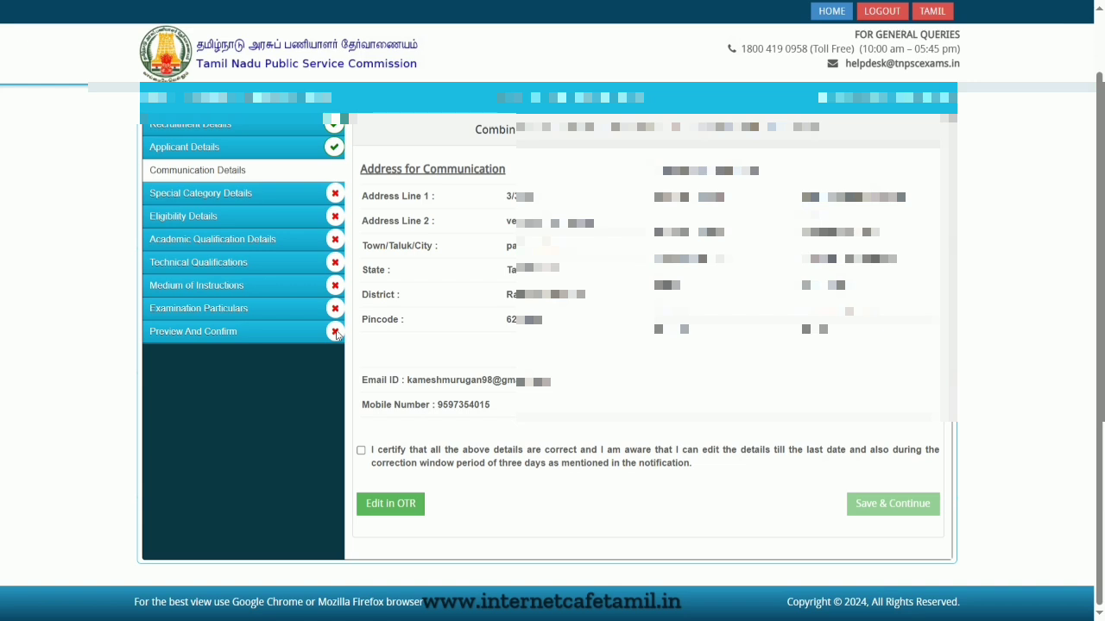
- Certify the communication details are correct and save and continue to the special category page
left_click(361, 450)
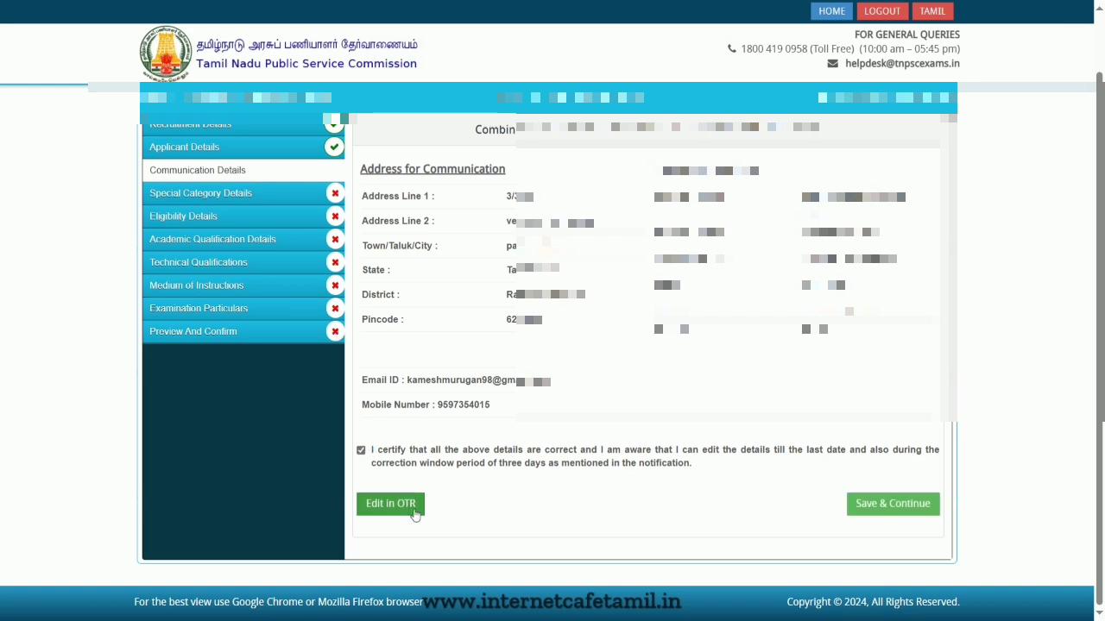
left_click(878, 507)
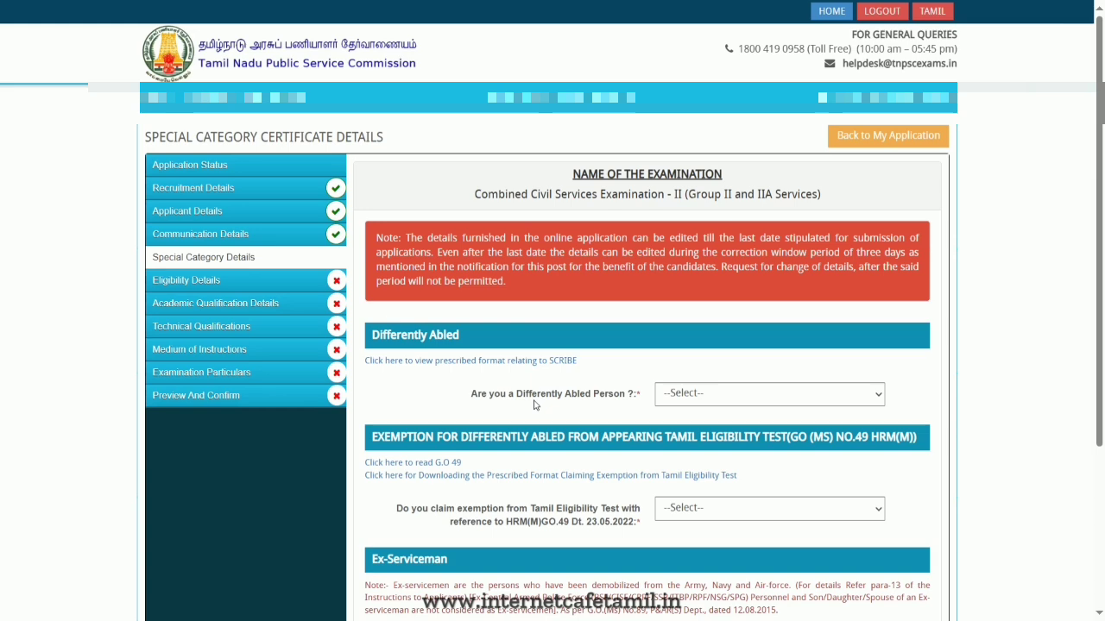
- Answer No to being a differently abled person and to claiming Tamil Eligibility Test exemption
left_click(760, 394)
left_click(691, 446)
scroll(631, 382, "down", 2)
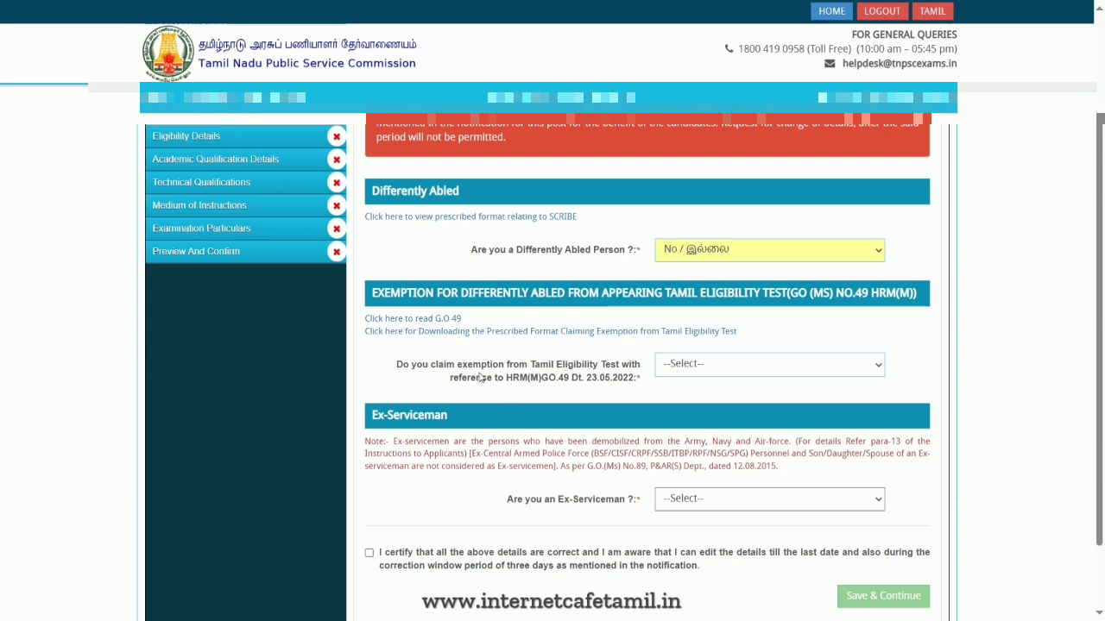
left_click(702, 369)
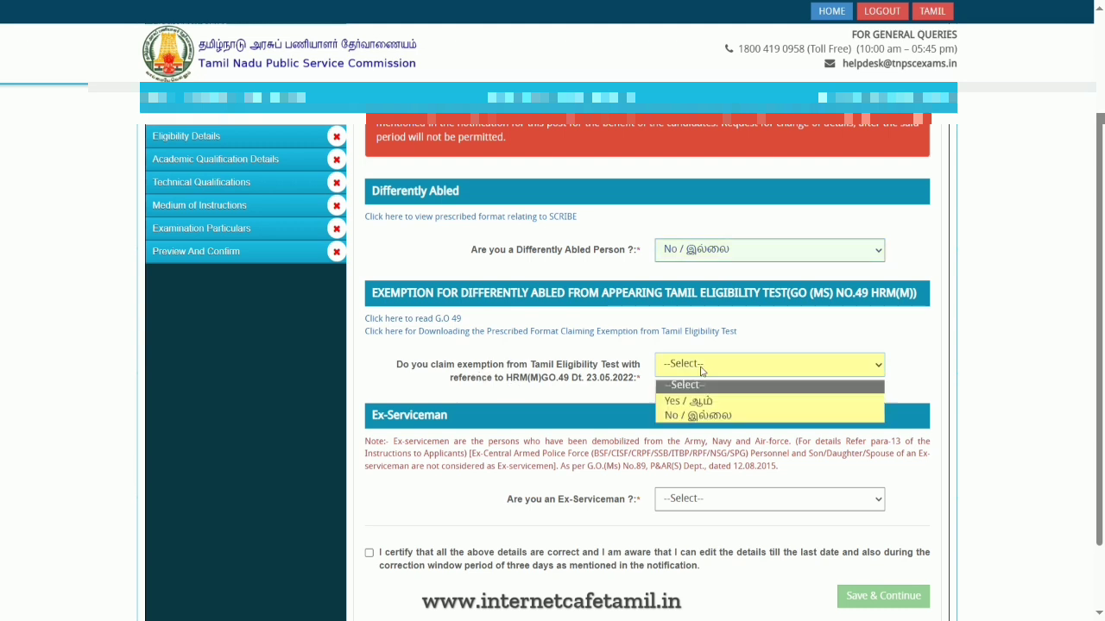
left_click(721, 415)
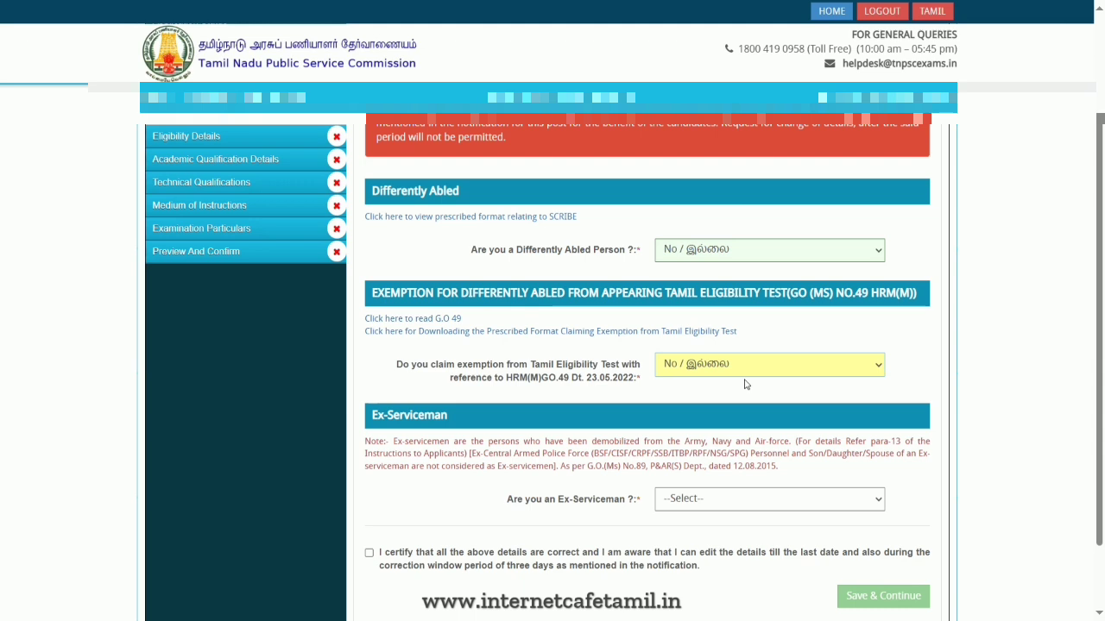
- Answer No to being an ex-serviceman, tick the certification, and save and continue
scroll(746, 384, "down", 1)
left_click(735, 416)
left_click(731, 467)
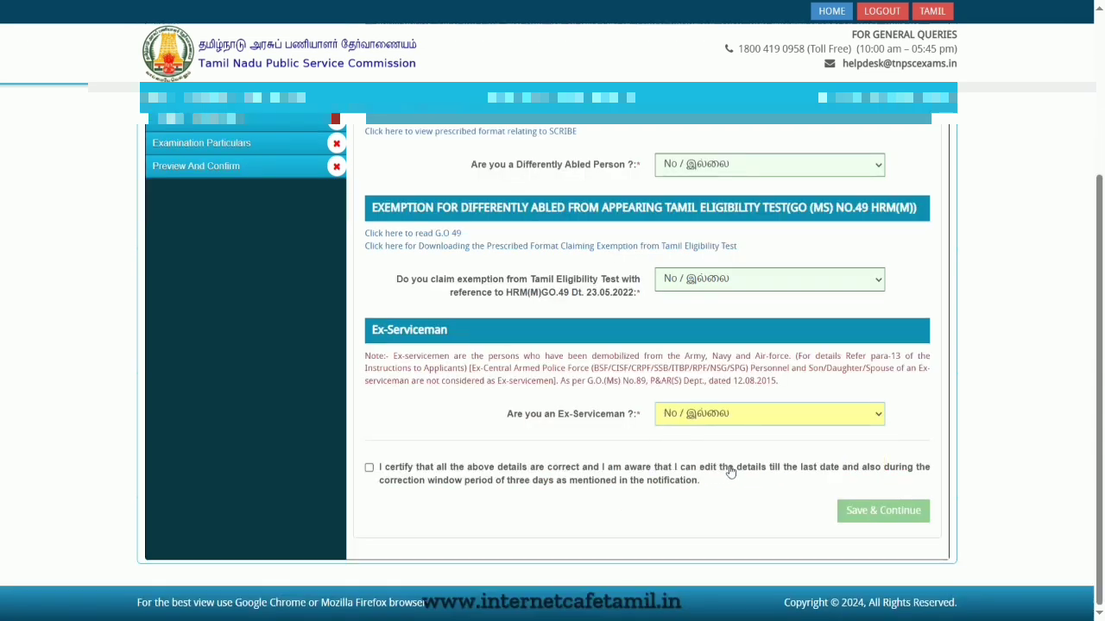
left_click(574, 479)
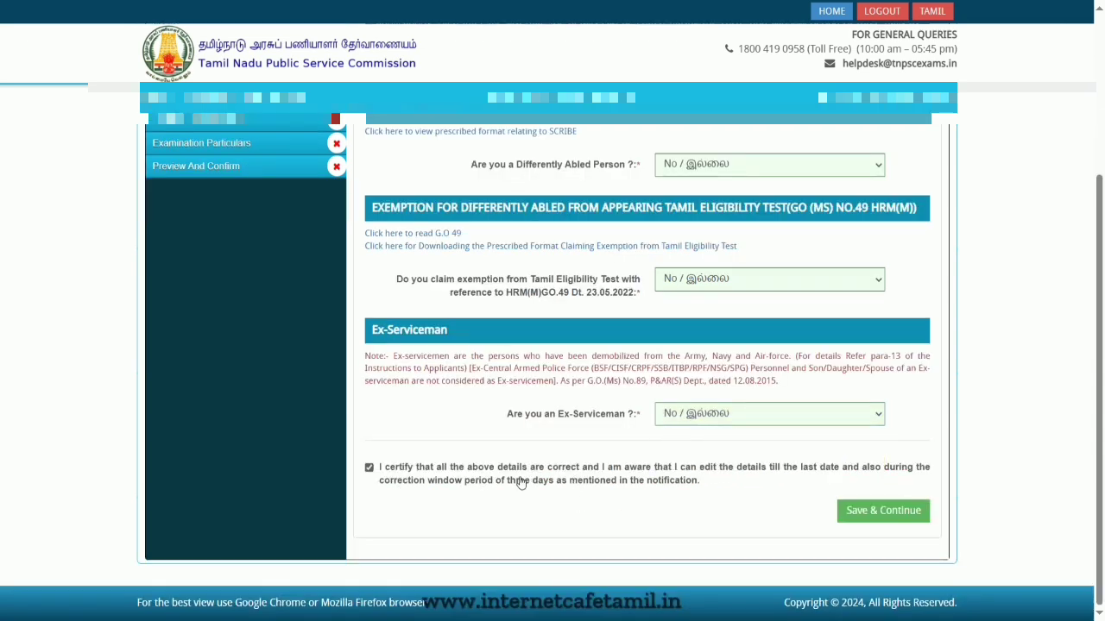
left_click(891, 512)
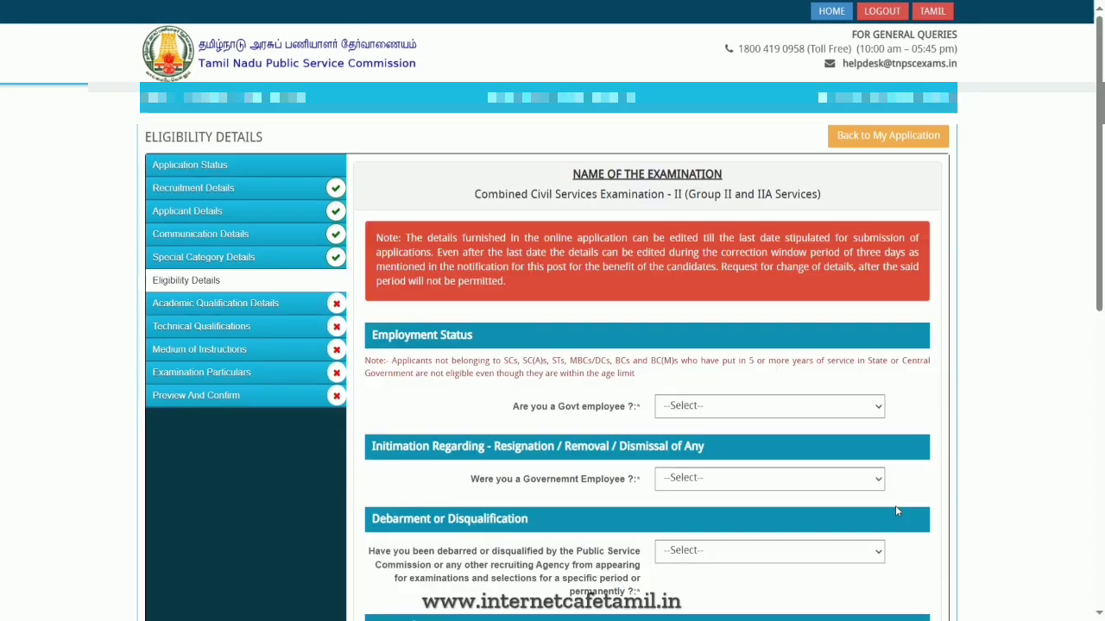
- Answer No to being a government employee, set employment status to UNEMPLOYED, and answer No to previous government employment
left_click(682, 409)
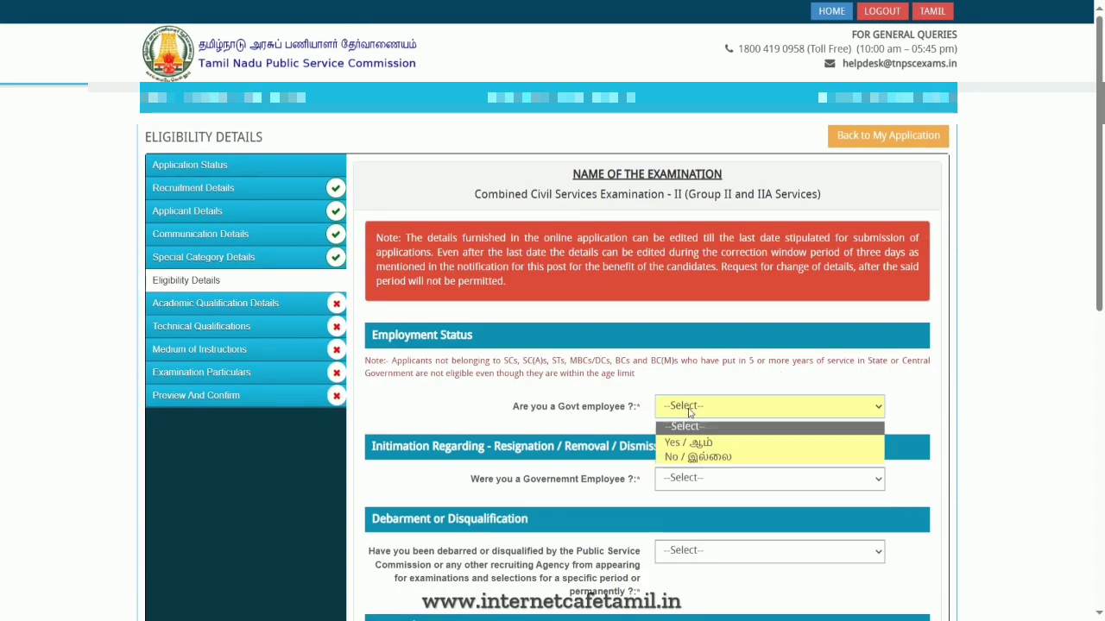
left_click(700, 458)
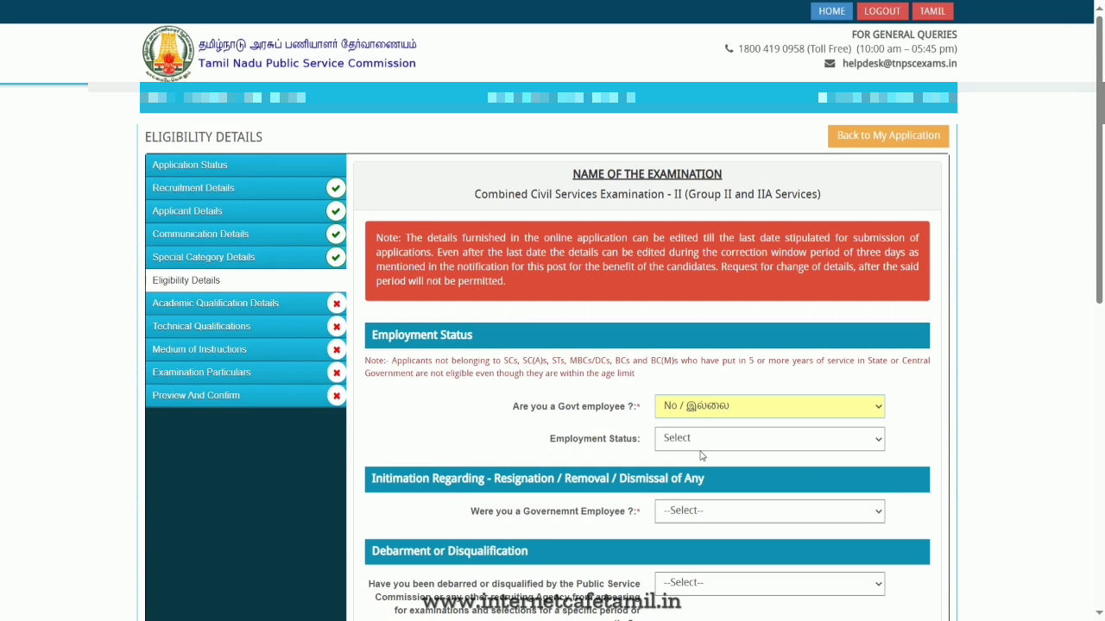
left_click(700, 442)
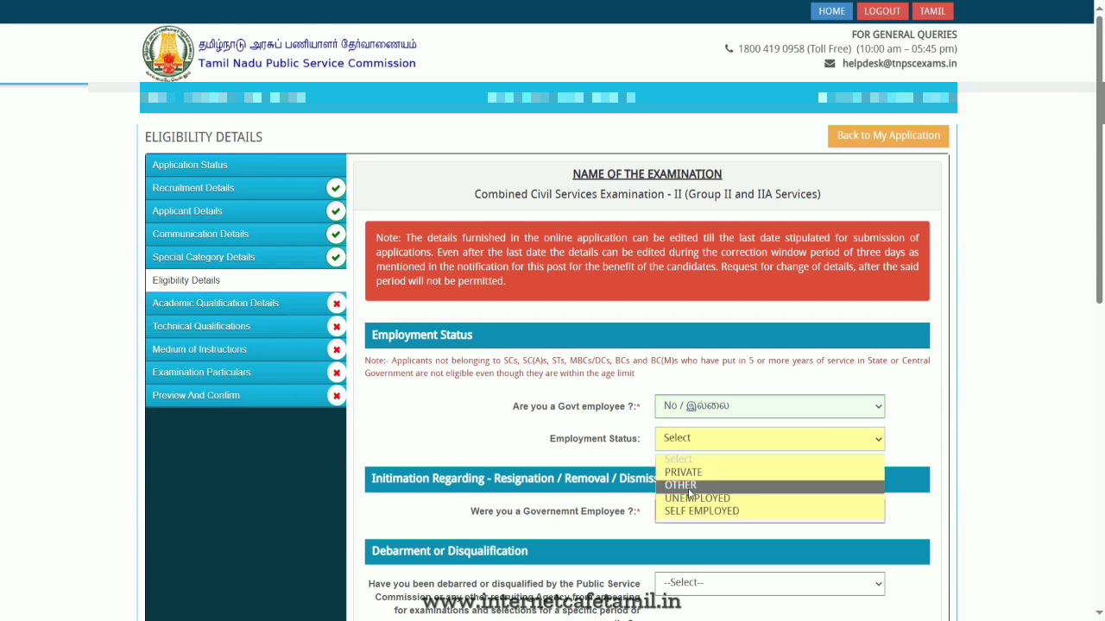
left_click(740, 500)
scroll(760, 474, "down", 2)
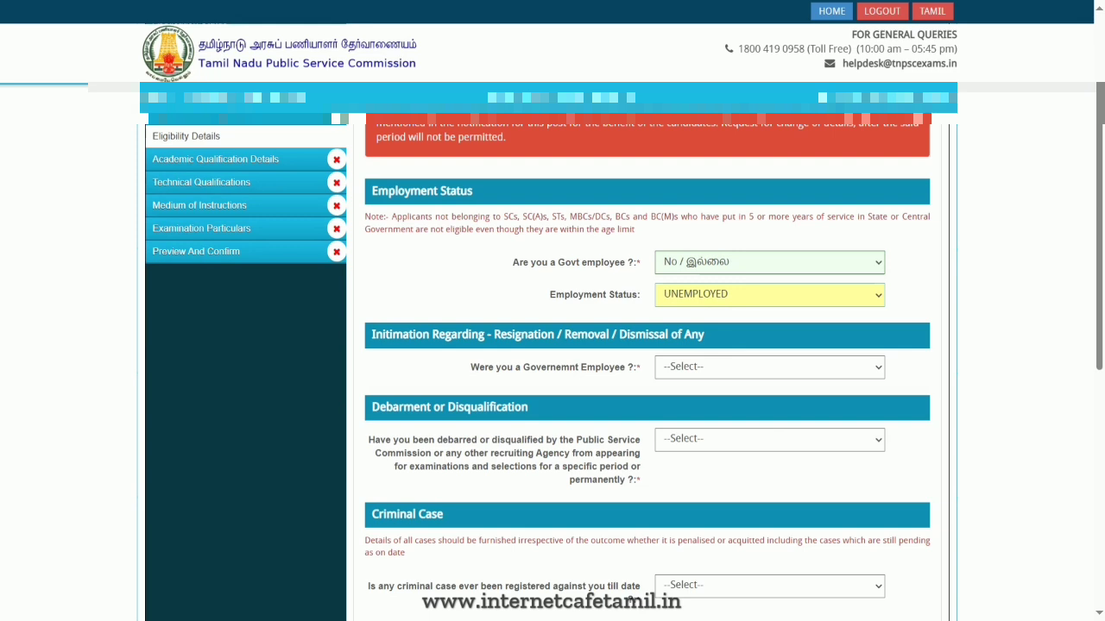
left_click(713, 369)
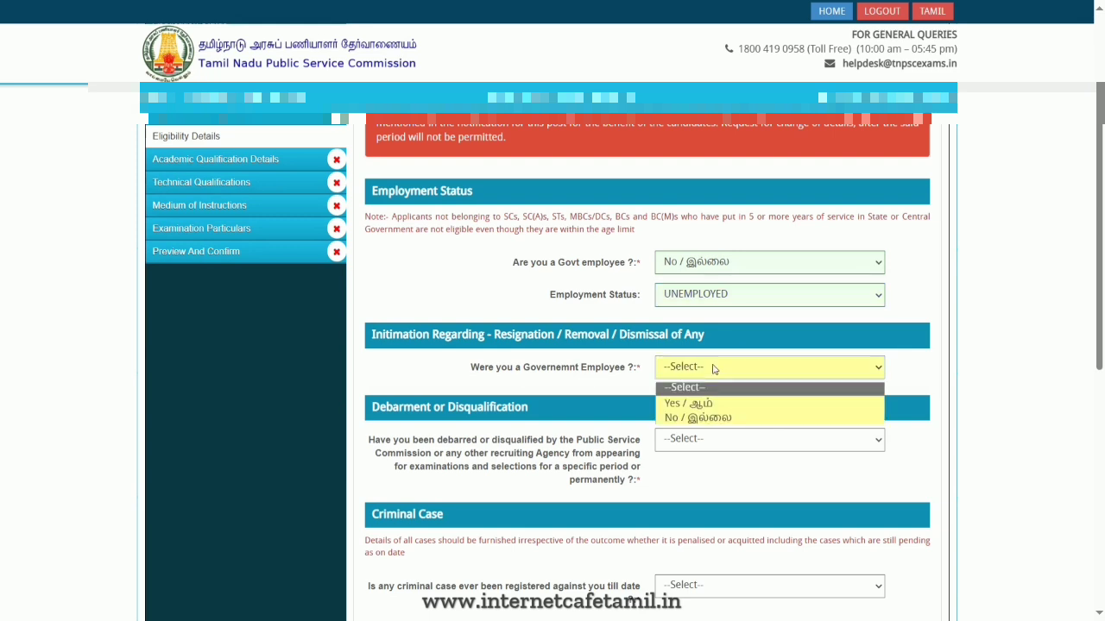
left_click(716, 418)
- Answer No to the debarment or disqualification question and to any registered criminal case
scroll(722, 421, "down", 1)
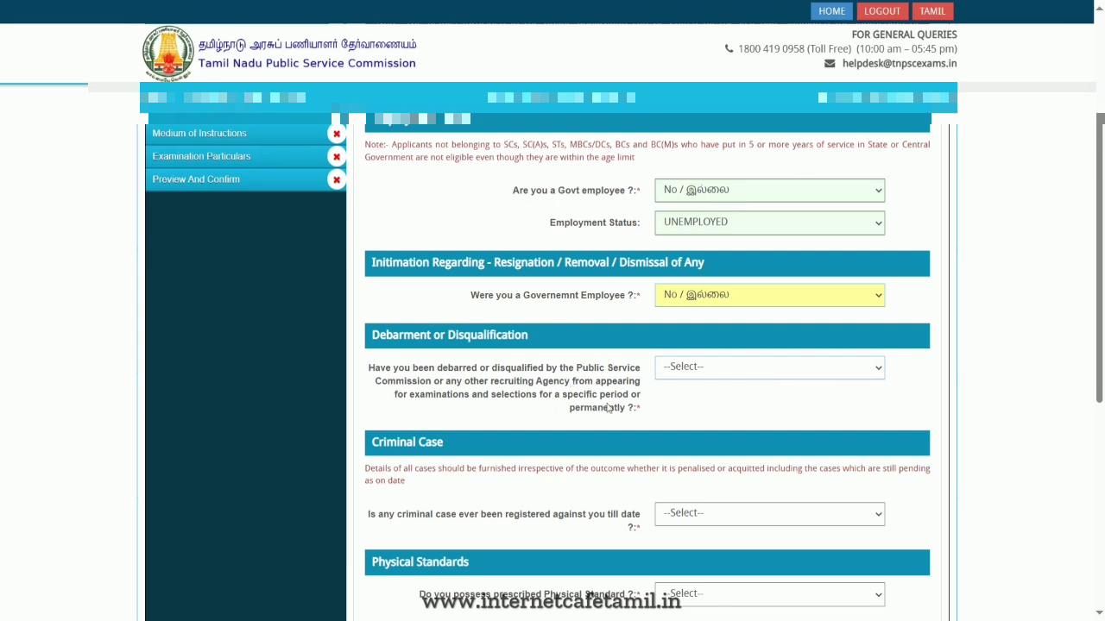
left_click(713, 377)
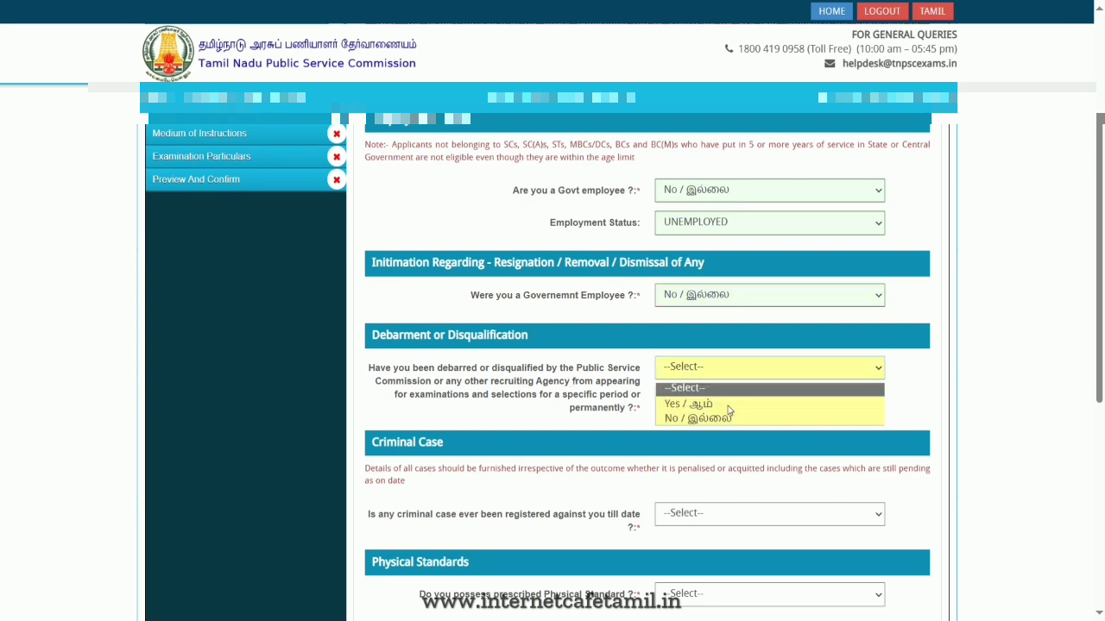
left_click(730, 418)
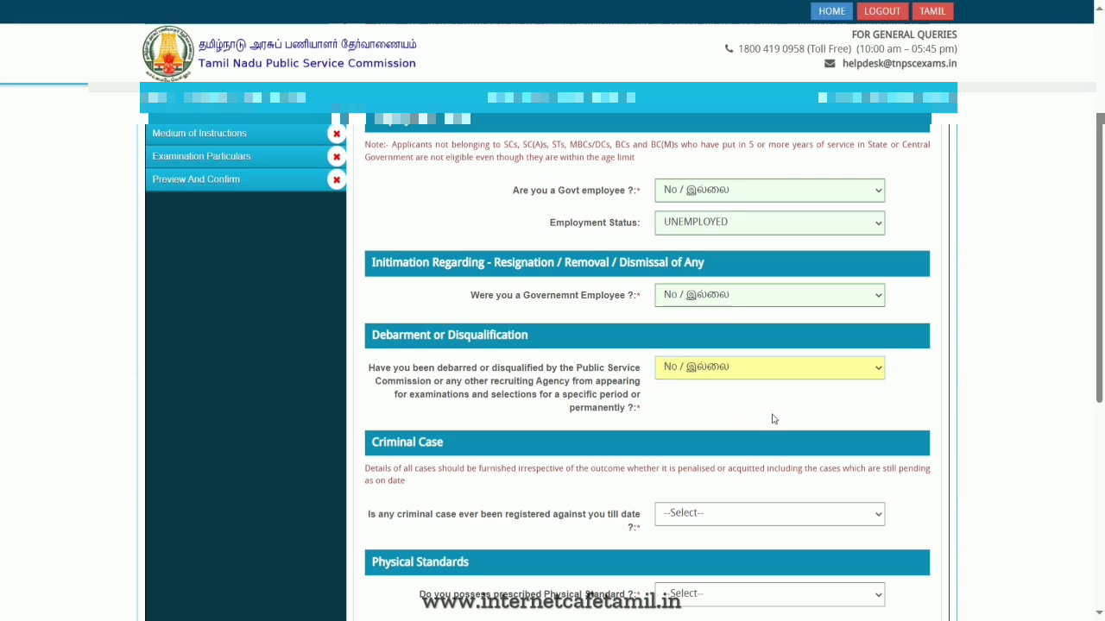
scroll(776, 420, "down", 1)
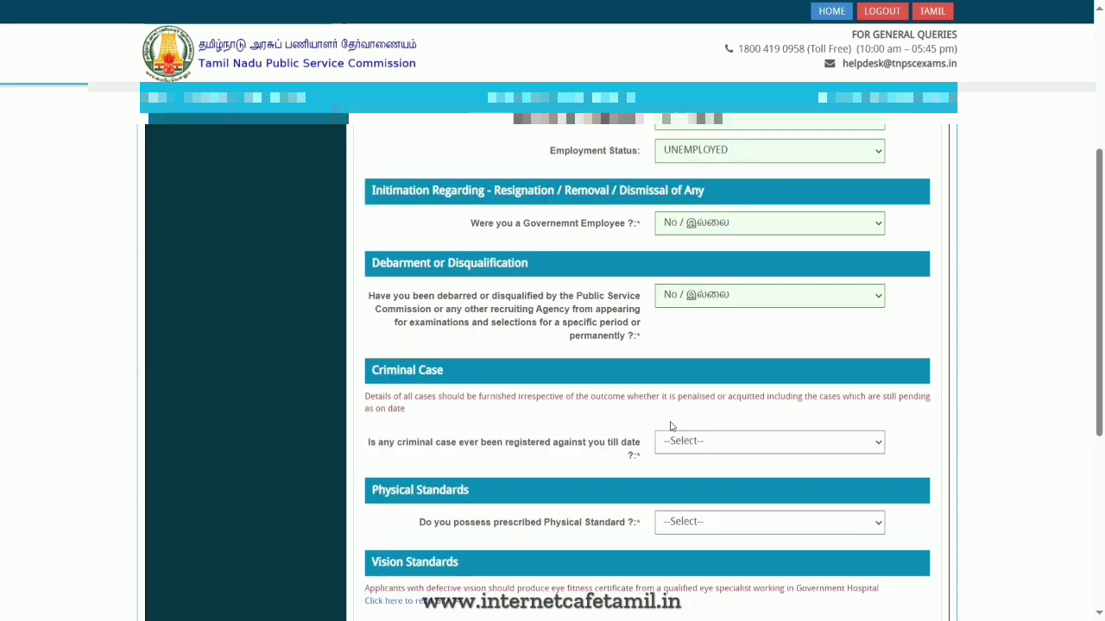
left_click(736, 453)
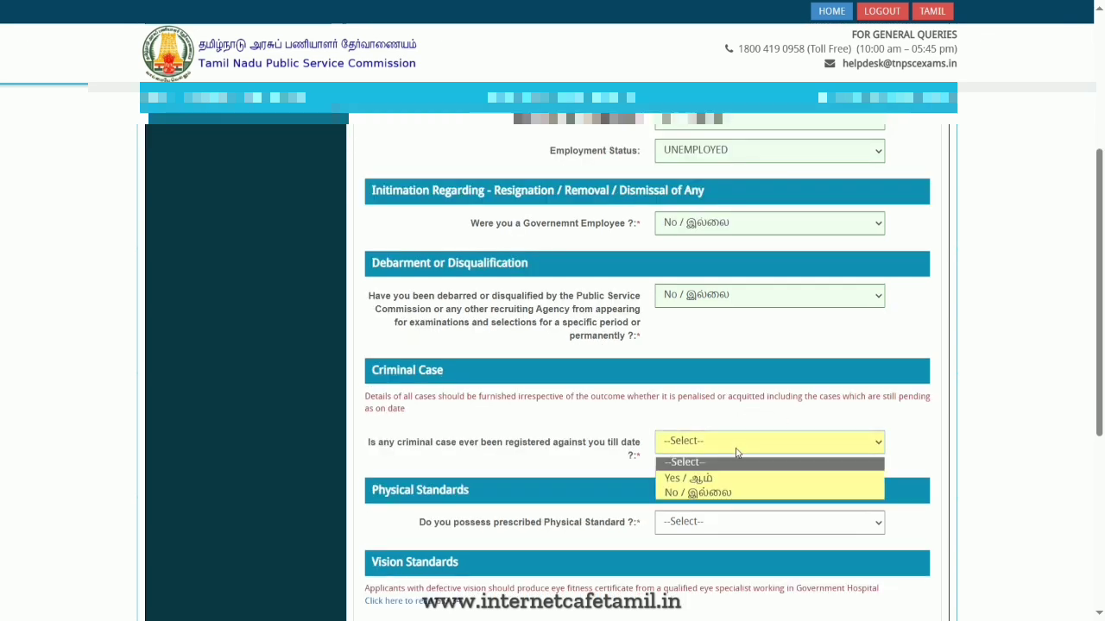
left_click(742, 493)
- Answer Yes to possessing the prescribed physical standard and choose VISION STANDARD I OR BETTER as the vision standard
scroll(755, 485, "down", 1)
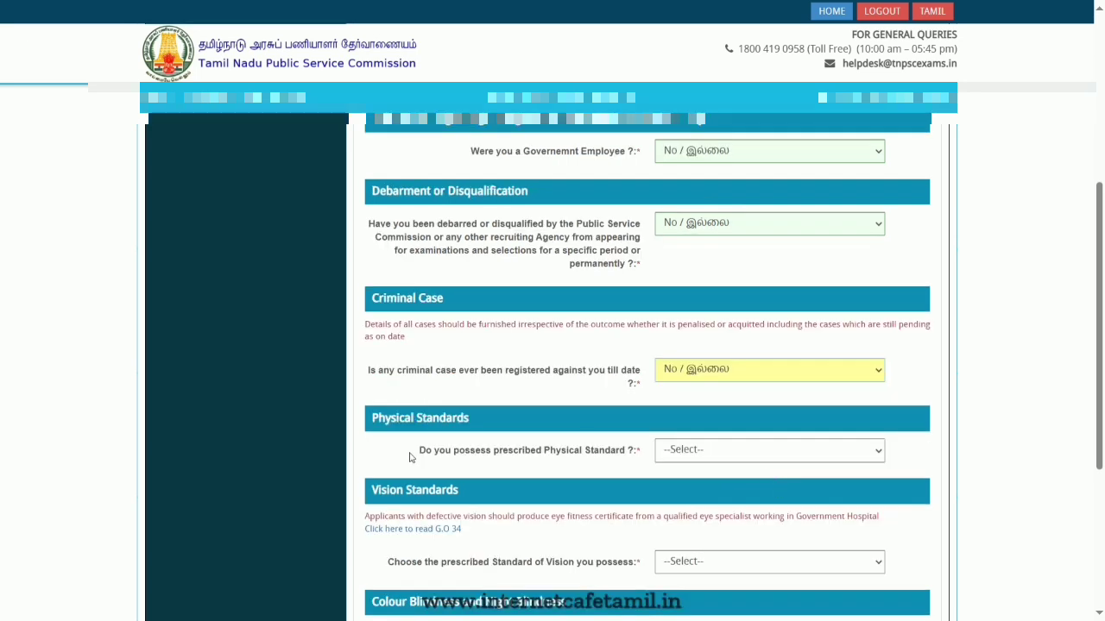
left_click(725, 450)
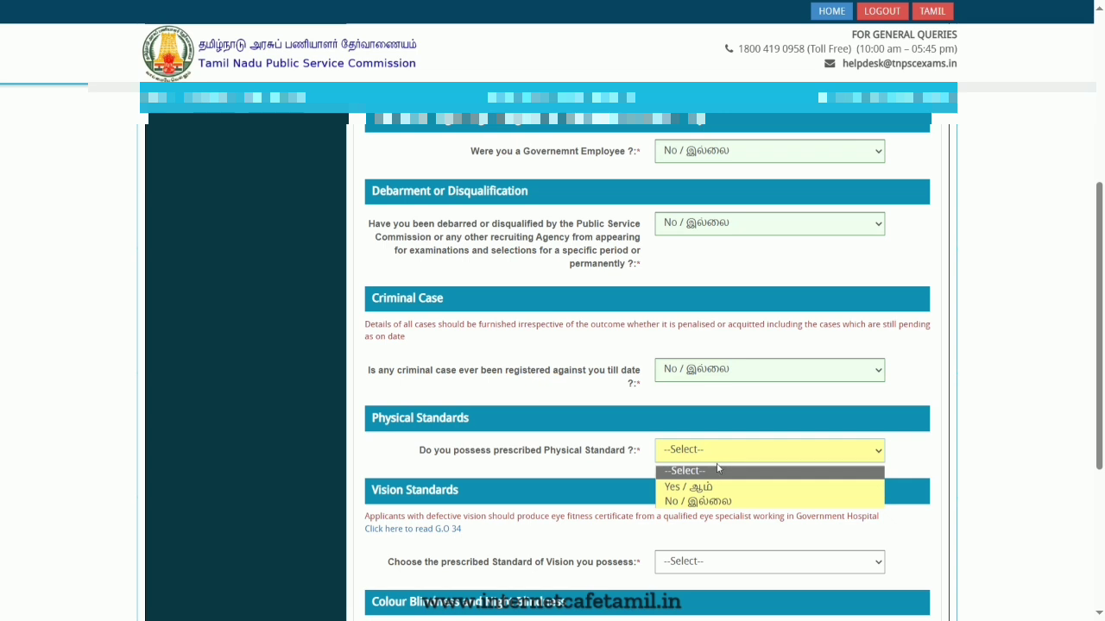
left_click(716, 487)
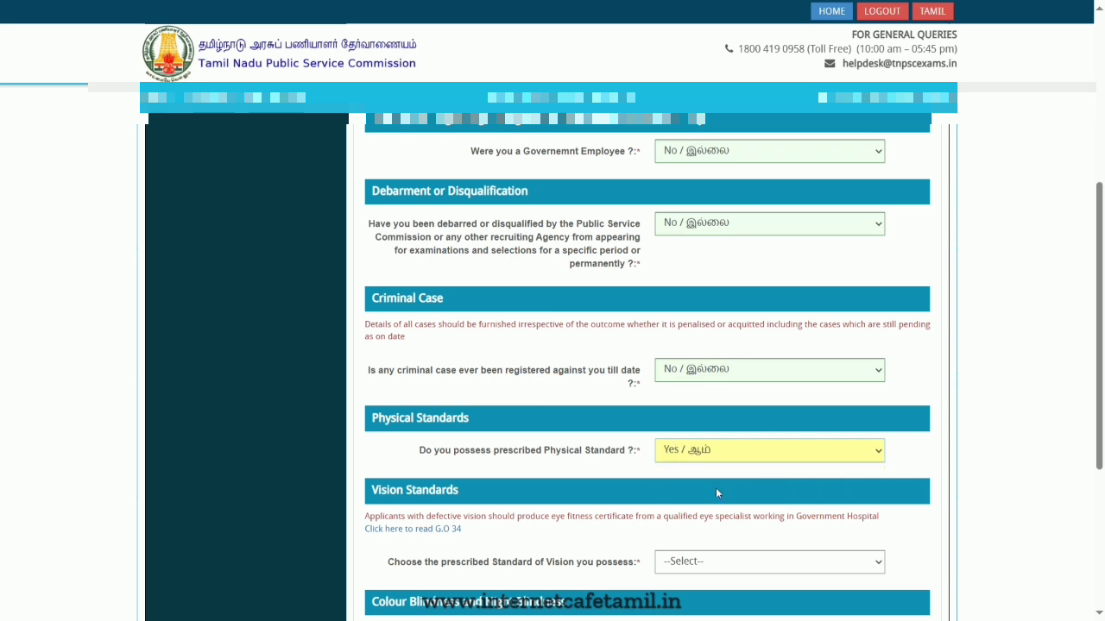
scroll(716, 488, "down", 1)
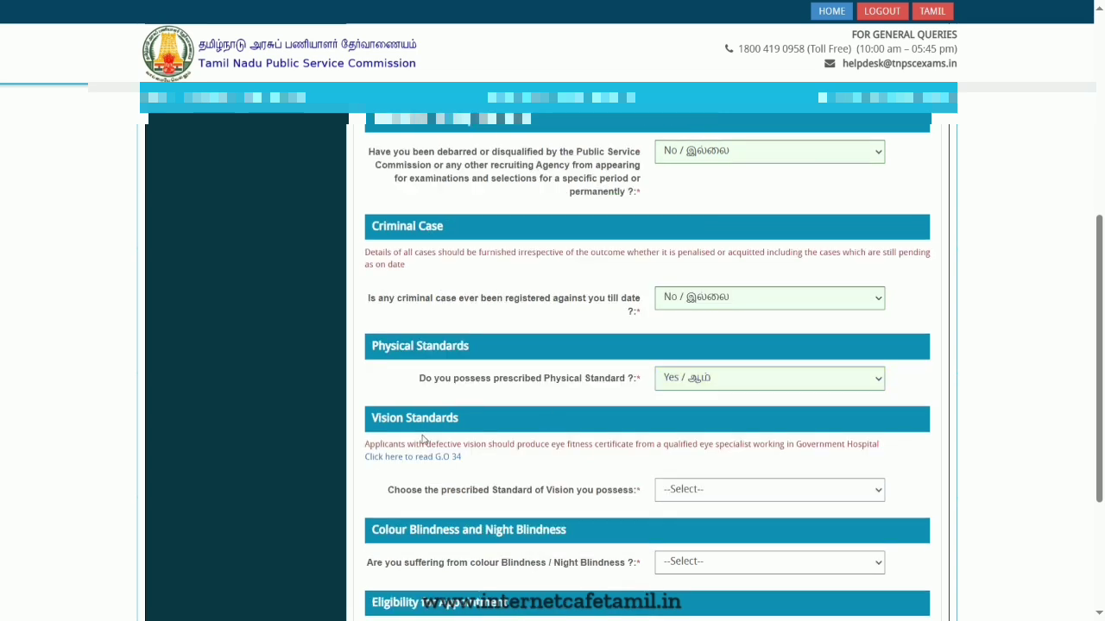
left_click(730, 489)
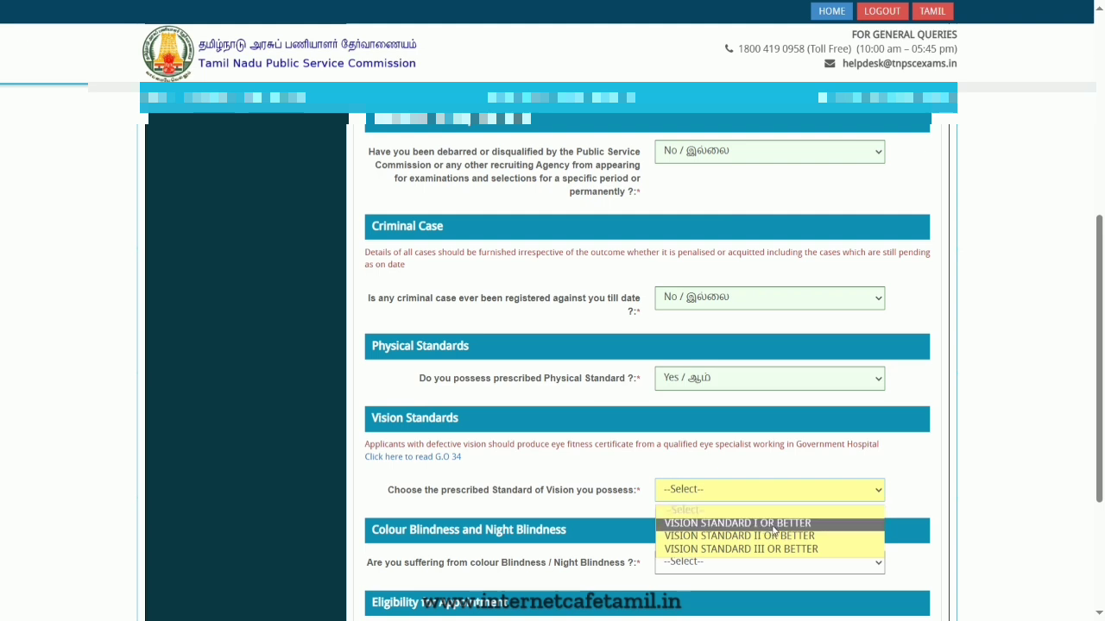
left_click(774, 525)
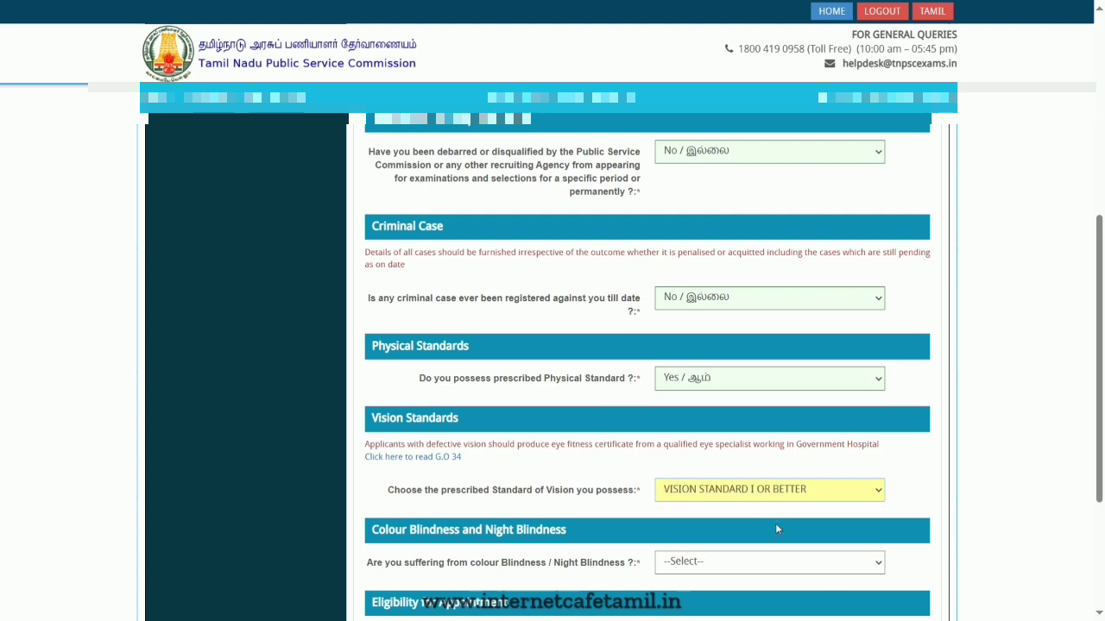
left_click(831, 491)
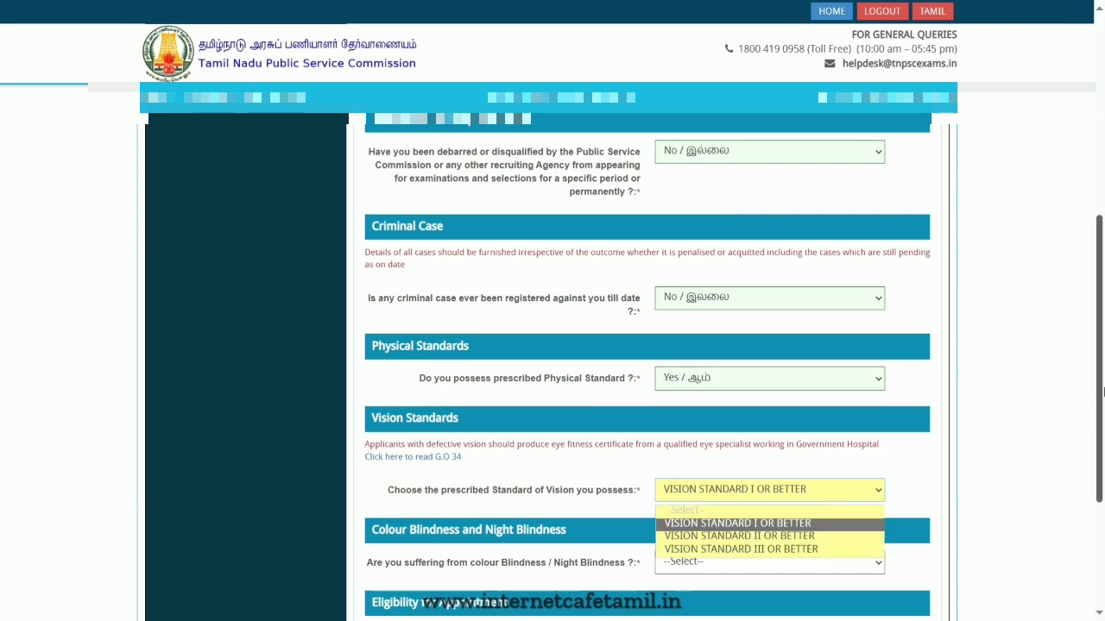
left_click_drag(1103, 391, 1103, 399)
scroll(1103, 400, "down", 1)
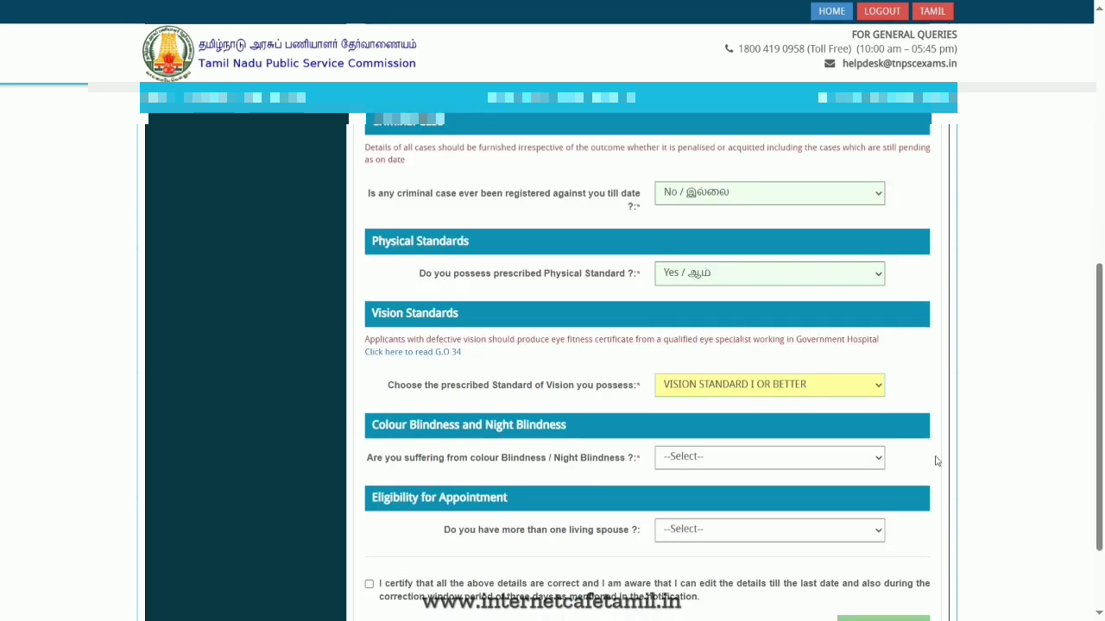
left_click(776, 388)
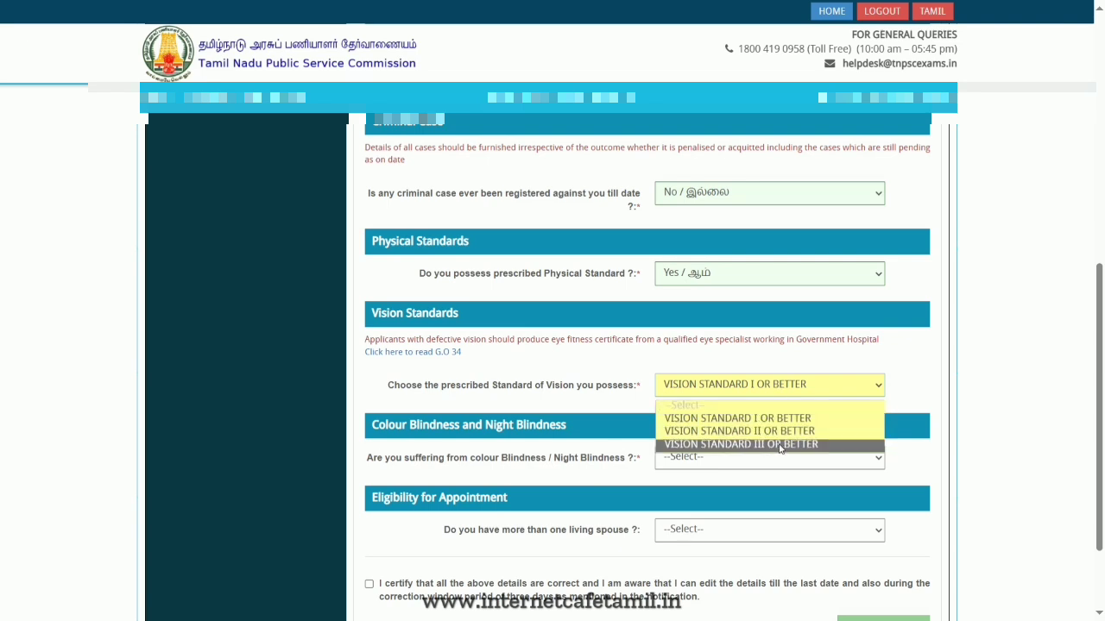
left_click(764, 420)
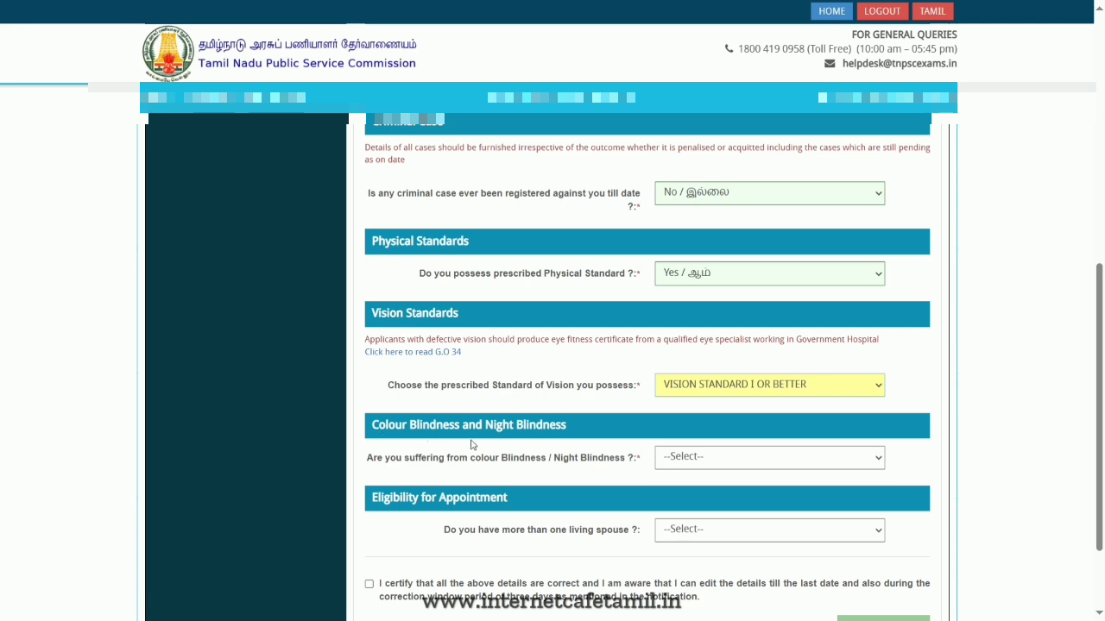
- Answer No to suffering from colour blindness or night blindness
left_click(747, 465)
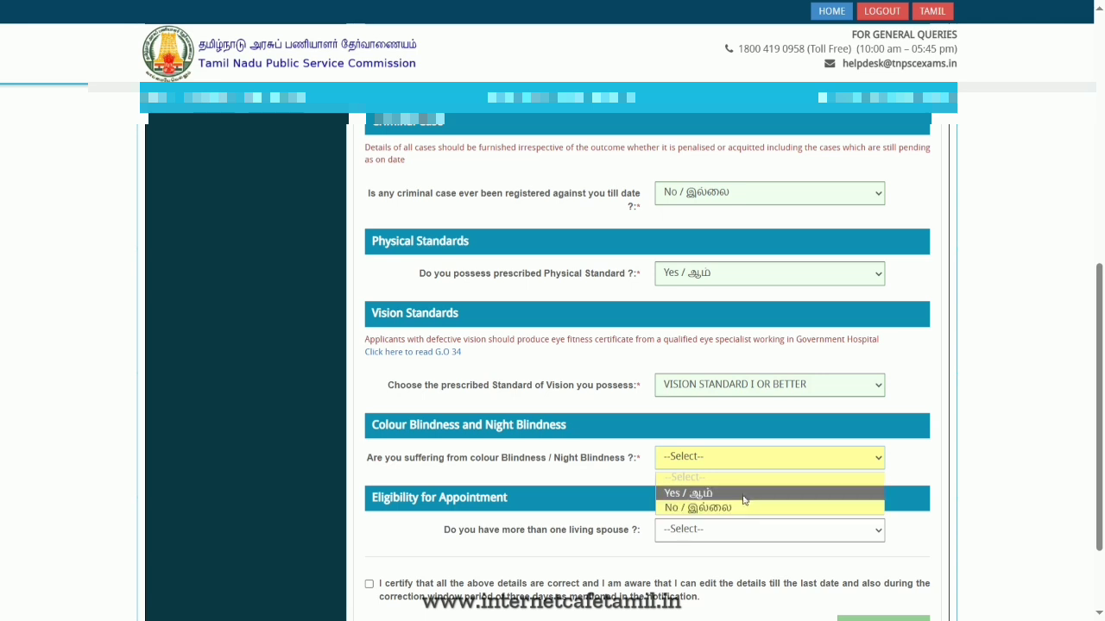
left_click(747, 508)
scroll(871, 580, "down", 2)
left_click(789, 471)
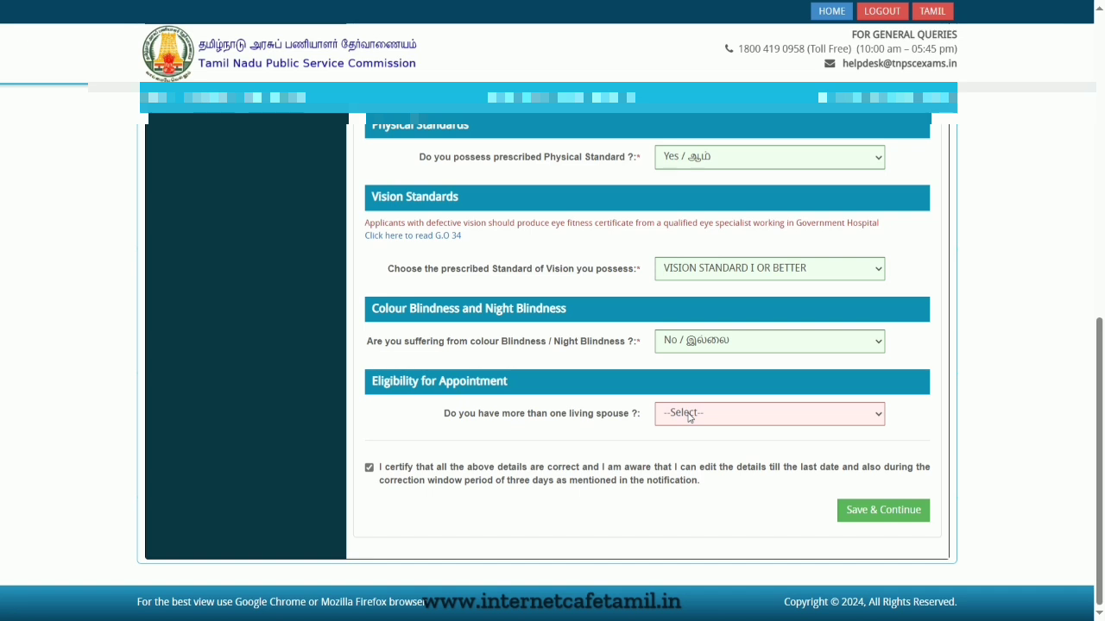
- Answer No to having more than one living spouse, tick the certification, and save and continue
left_click(689, 415)
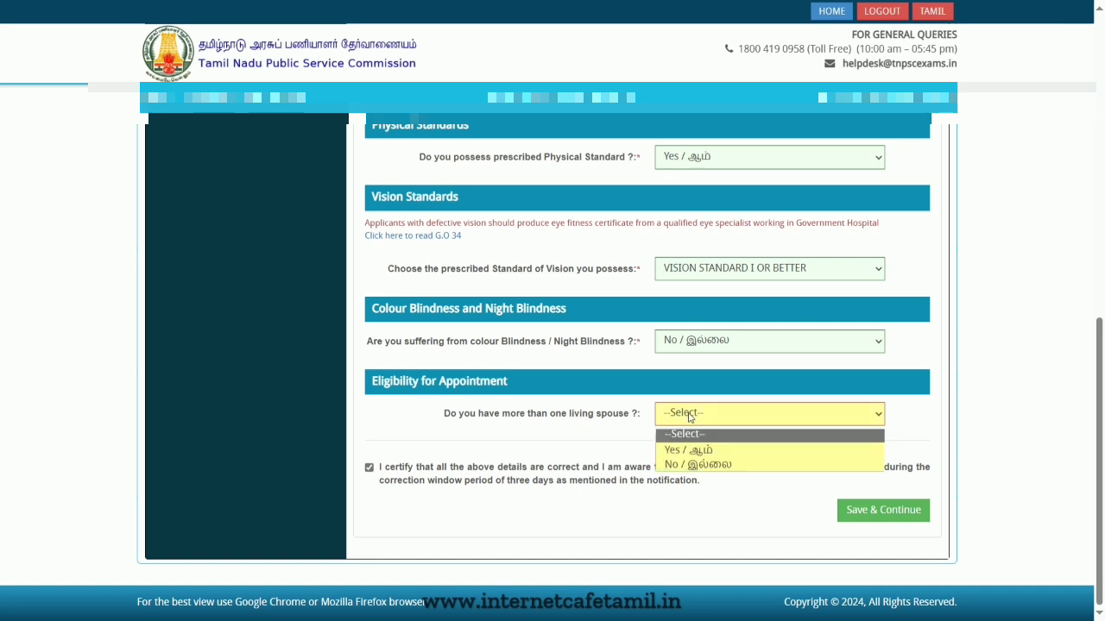
left_click(713, 464)
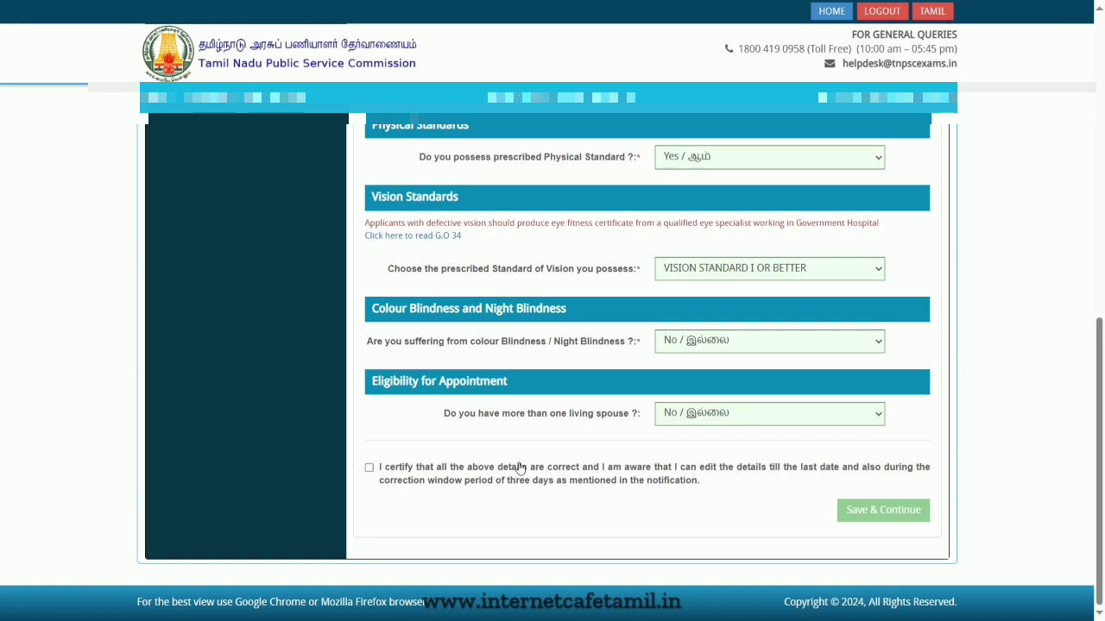
left_click(519, 467)
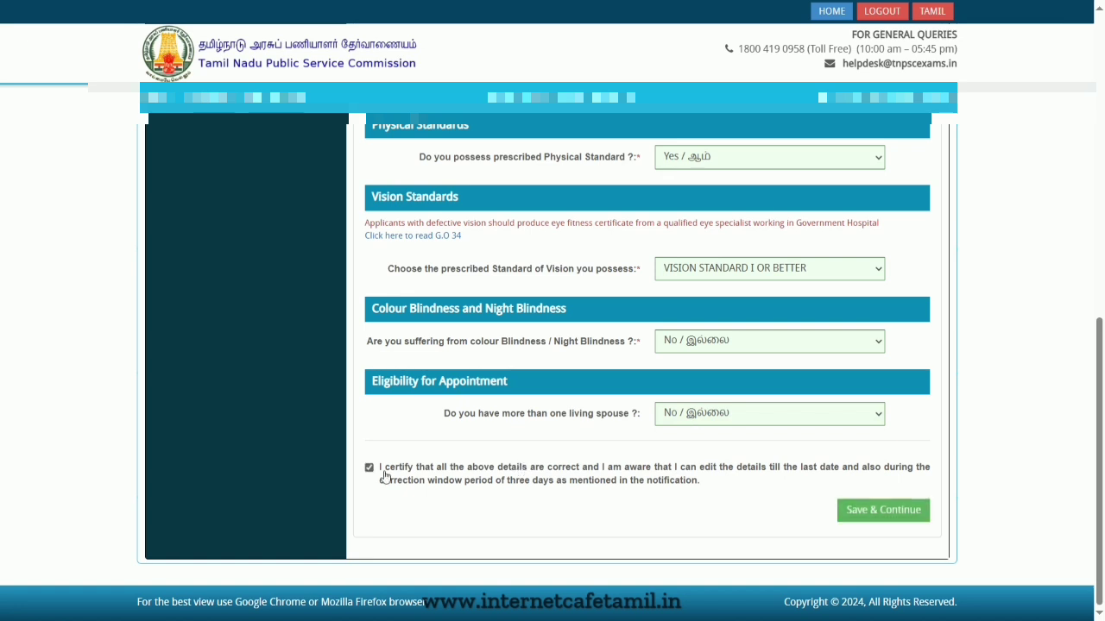
left_click(869, 509)
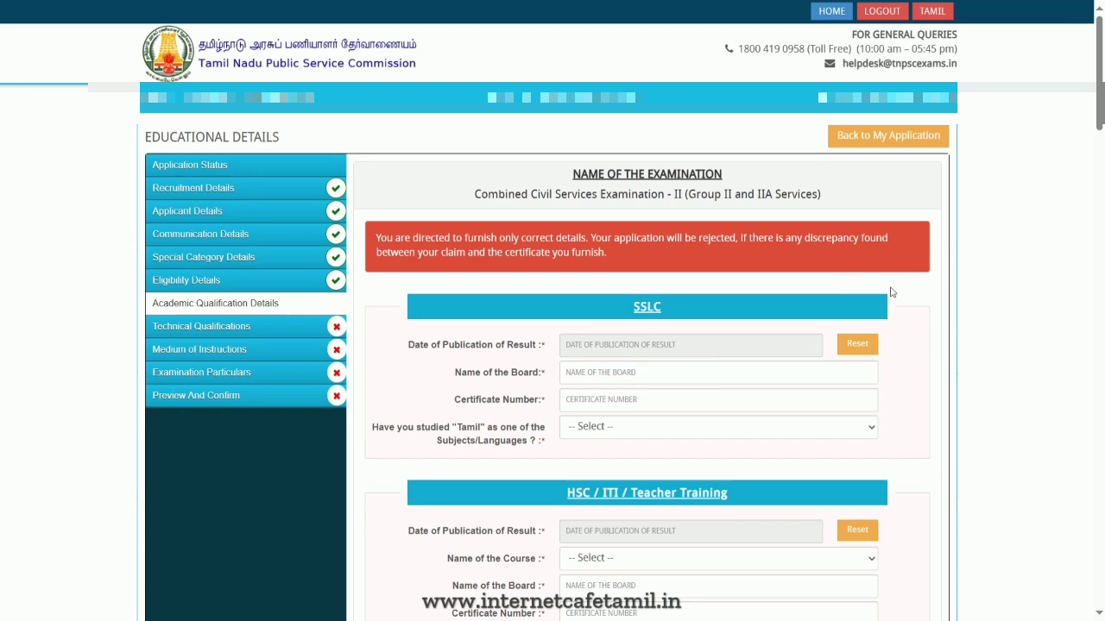
- Set the SSLC date of publication of result to 31-05-2013 and answer Yes to having studied Tamil
scroll(931, 309, "down", 2)
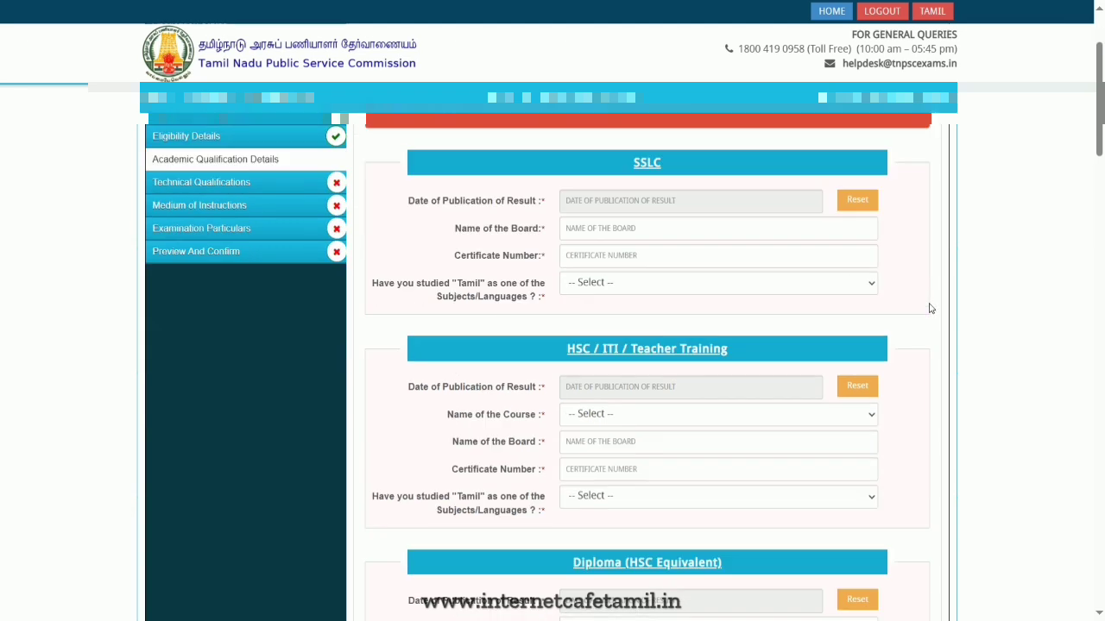
left_click(686, 206)
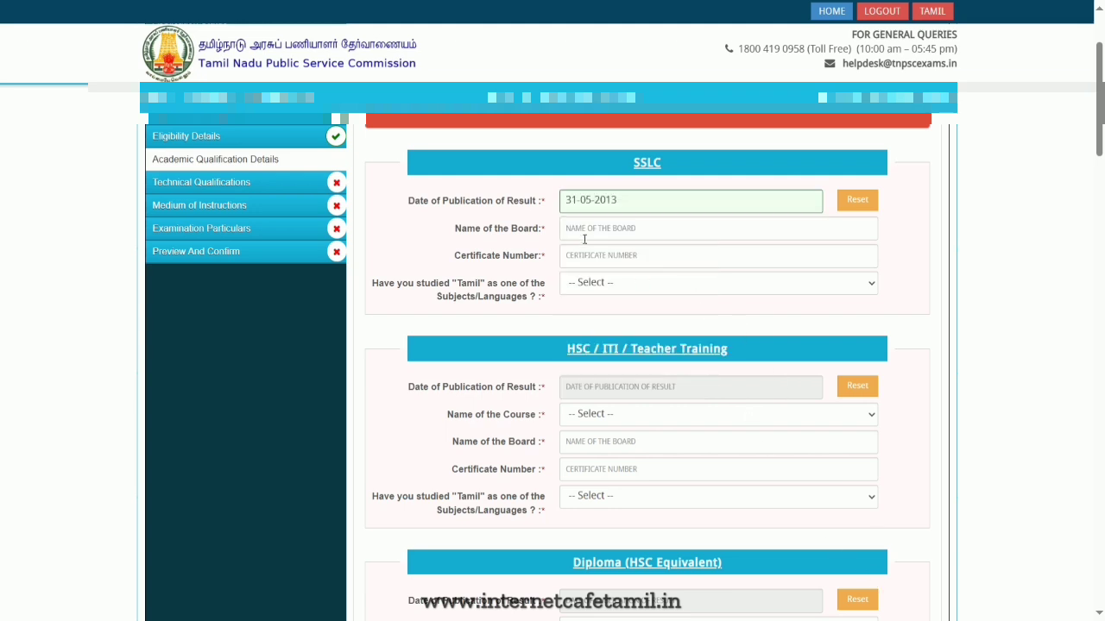
left_click(584, 238)
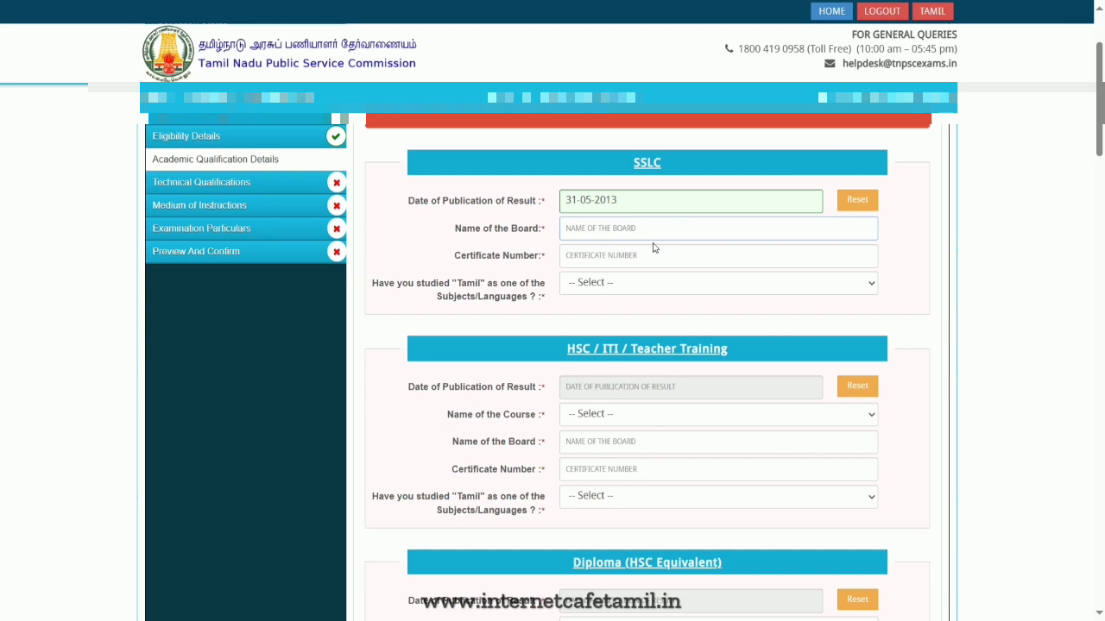
left_click(653, 248)
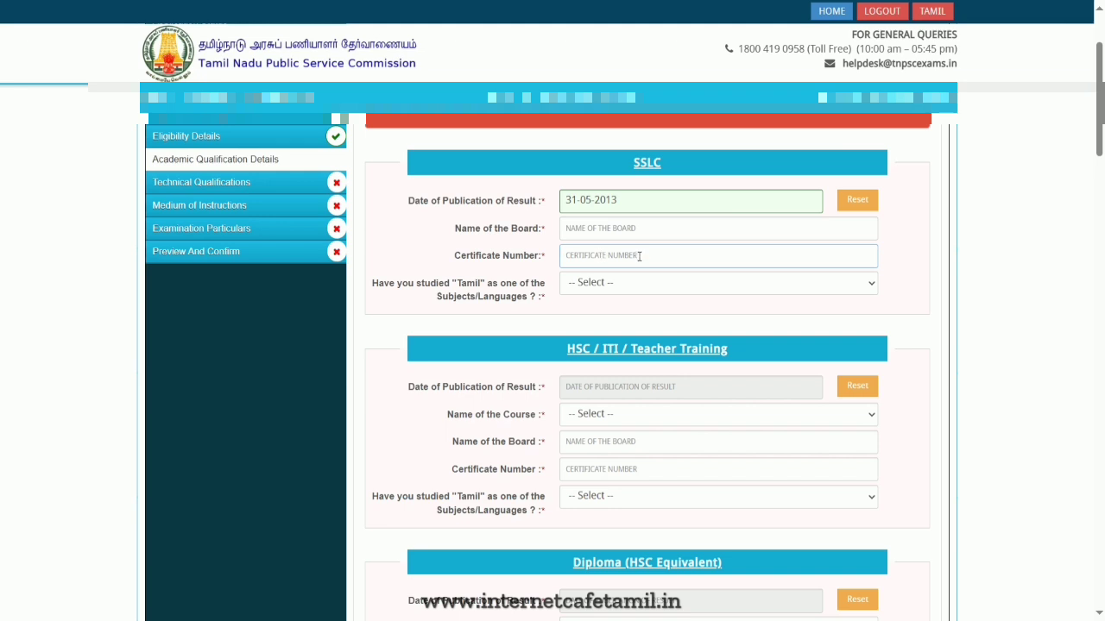
left_click(650, 292)
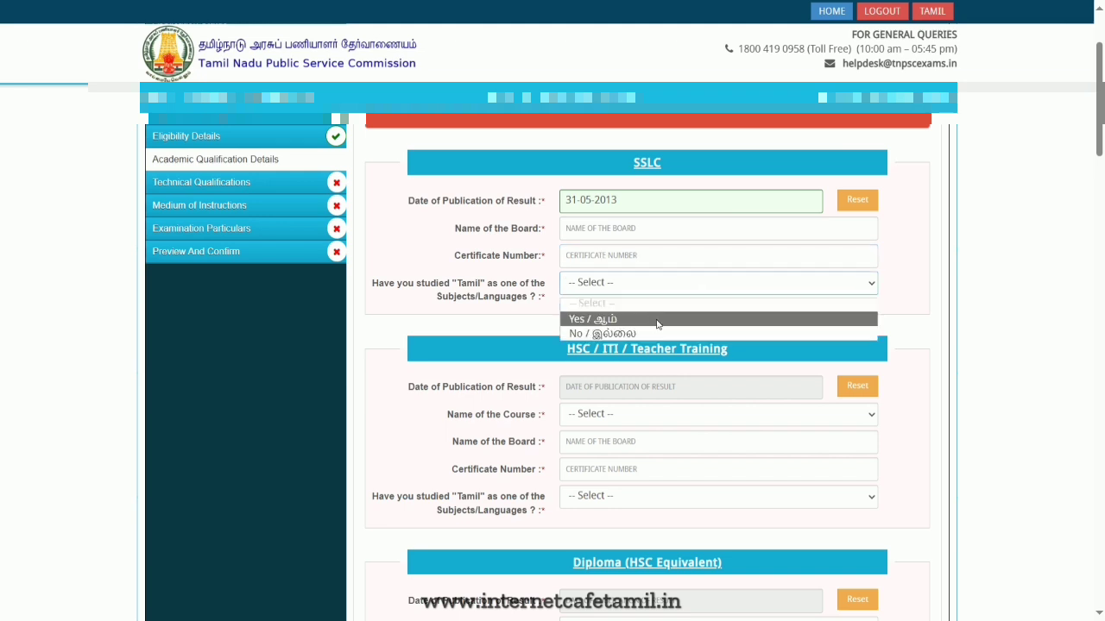
left_click(661, 321)
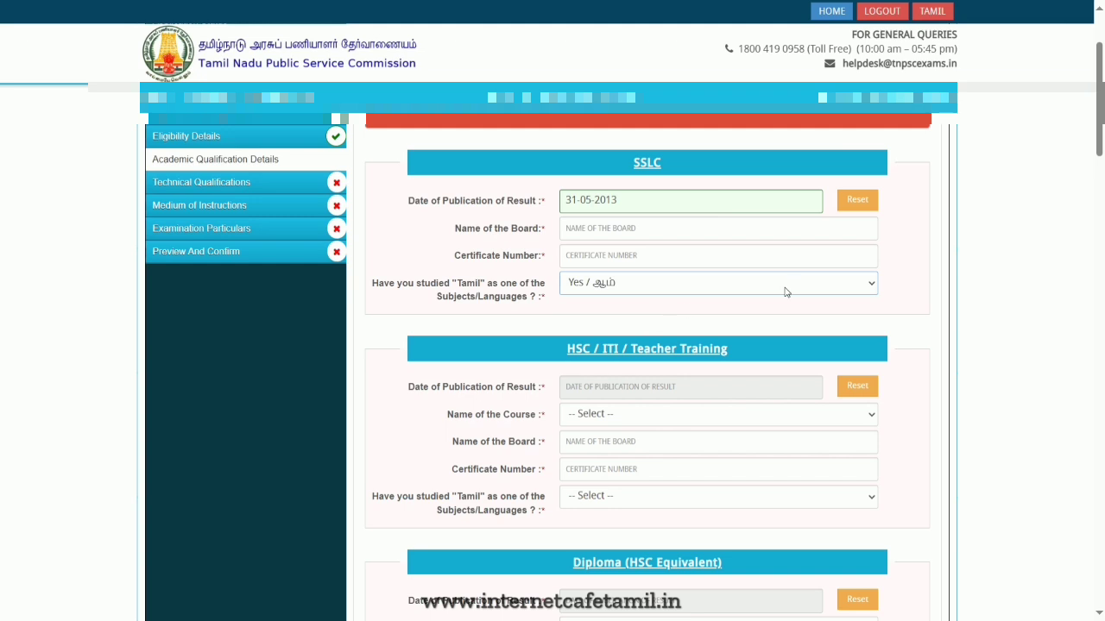
- Set the HSC course to HSC/SENIOR SECONDARY CERTIFICATE/INTERMEDIATE/PRE UNIVERSITY and answer Yes to having studied Tamil
scroll(787, 286, "down", 2)
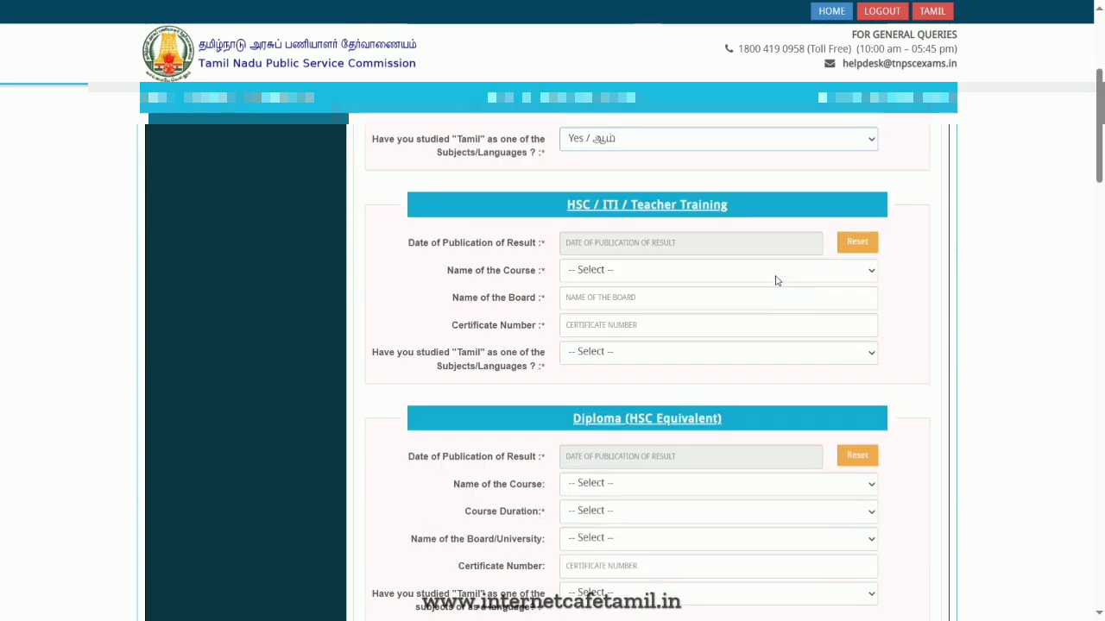
left_click(647, 274)
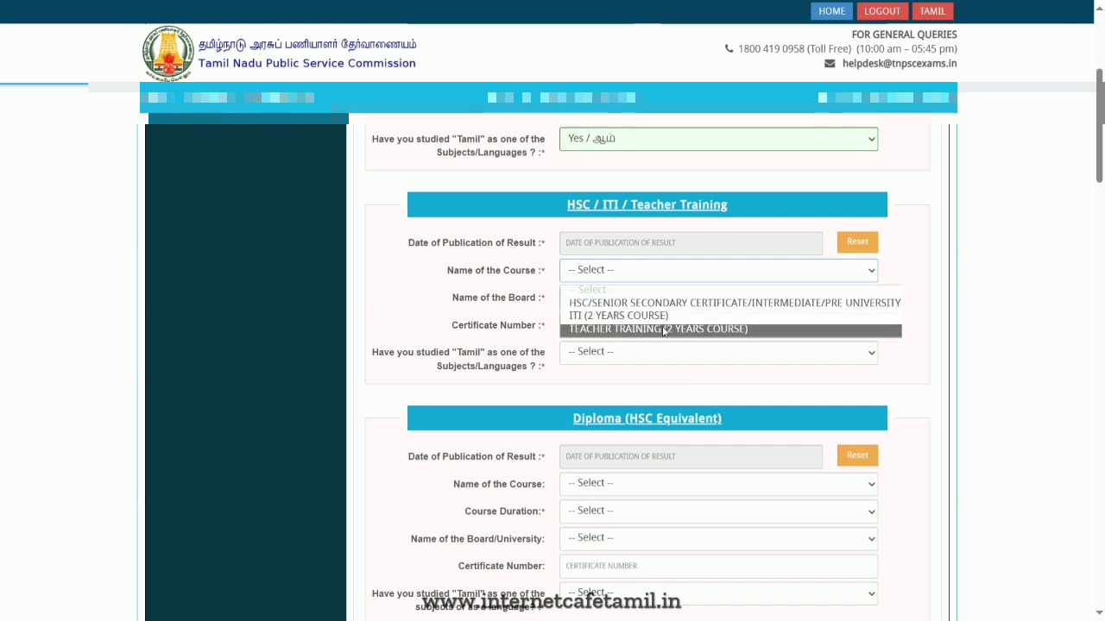
left_click(626, 304)
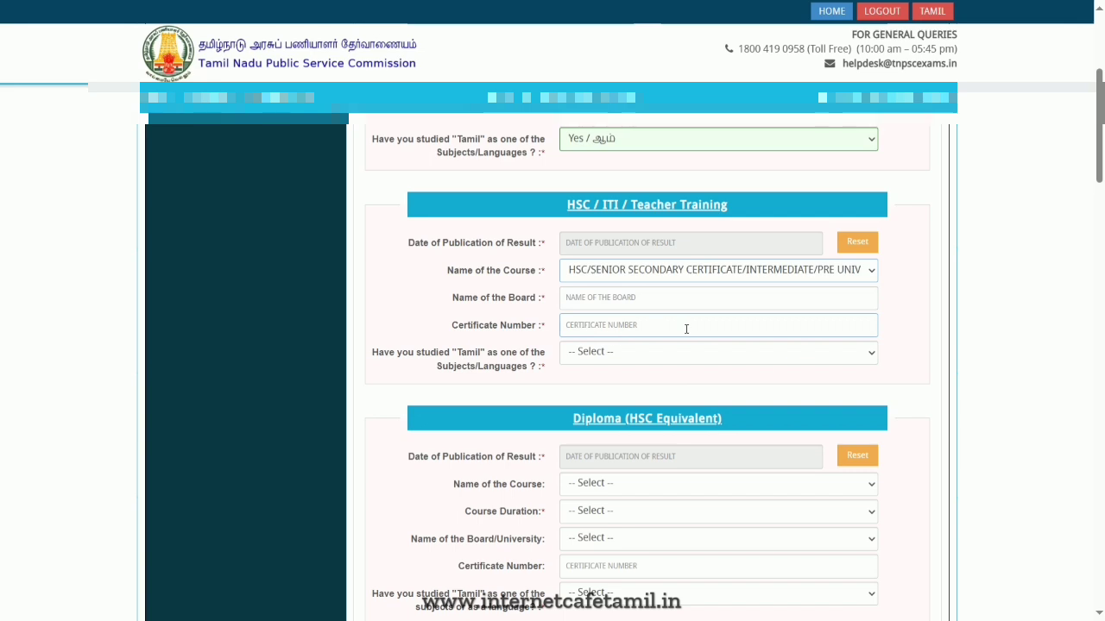
left_click(650, 356)
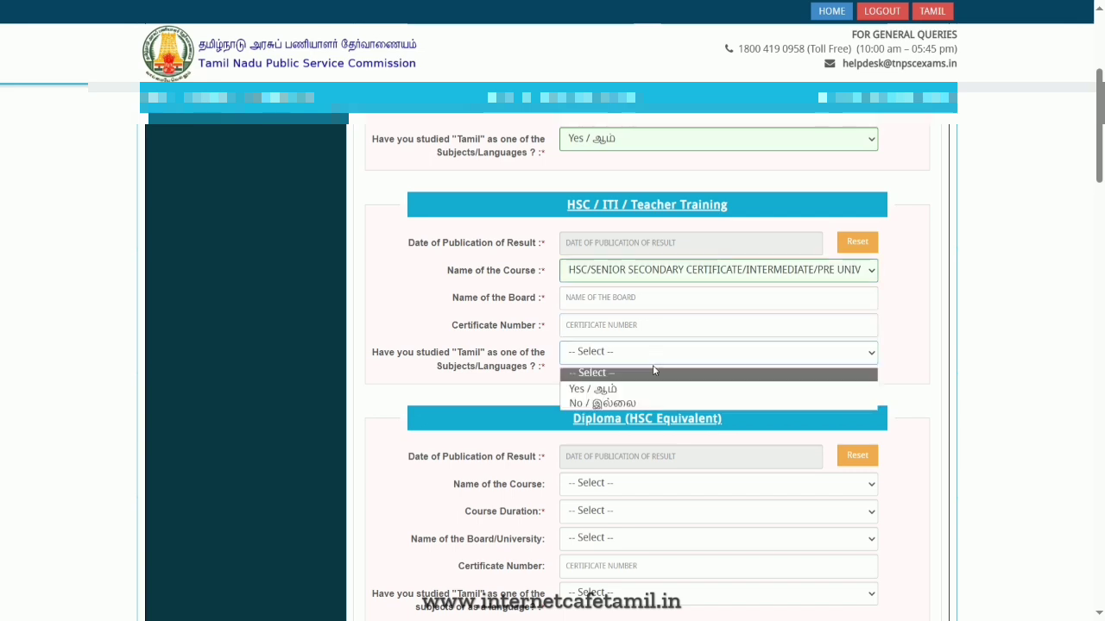
left_click(631, 389)
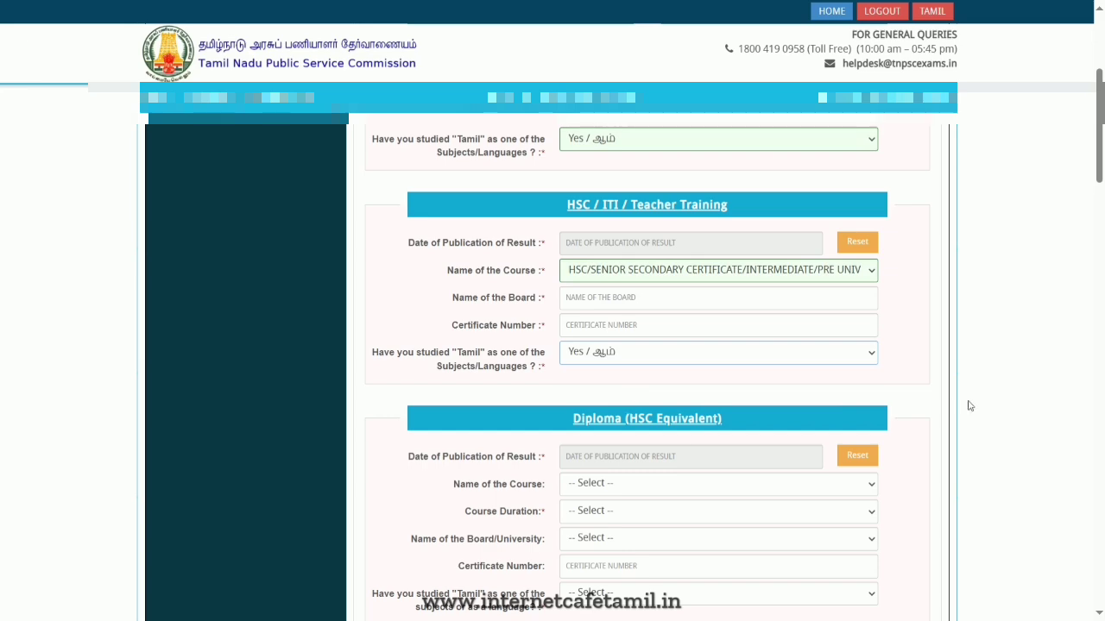
- Set the UG Degree - 1 course to Bachelor of Commerce (B.Com) with Computer Science as the major subject
scroll(969, 406, "down", 3)
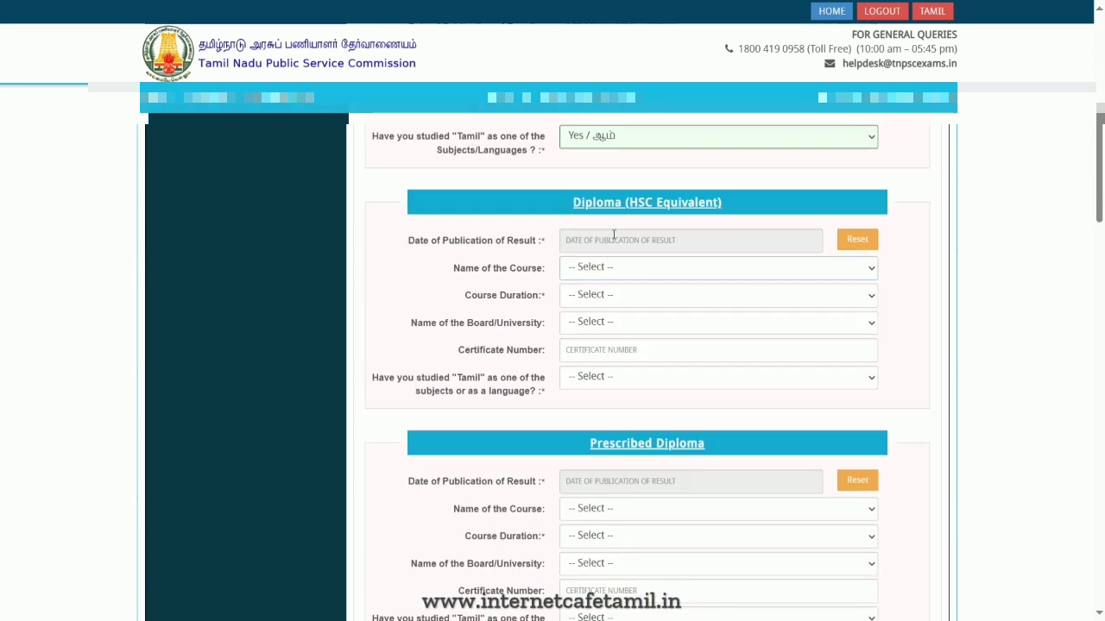
scroll(769, 328, "down", 5)
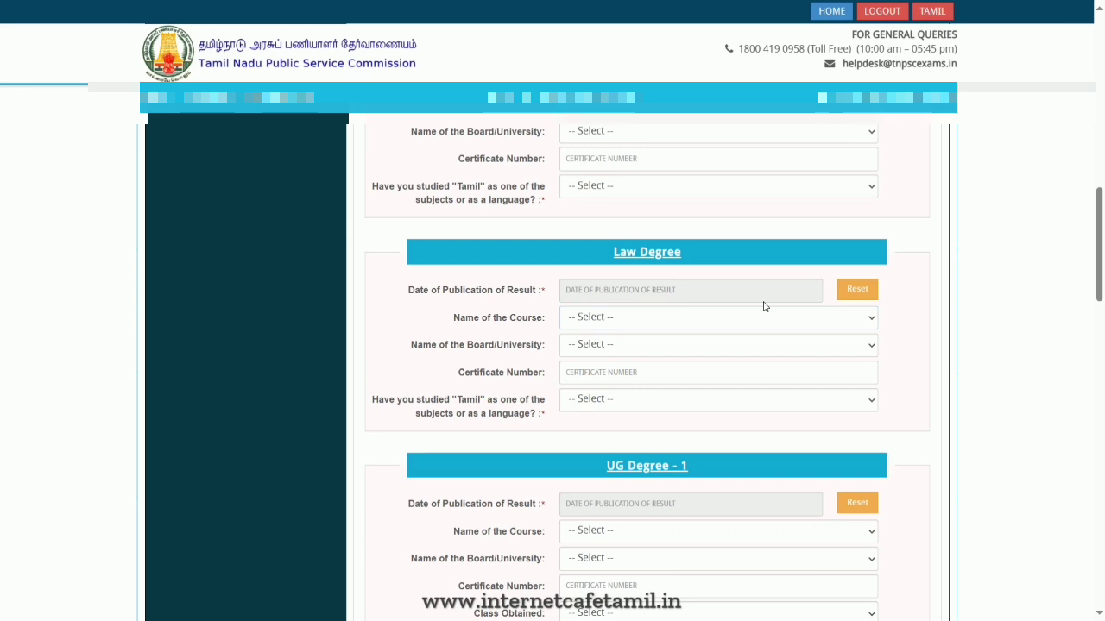
scroll(730, 311, "down", 2)
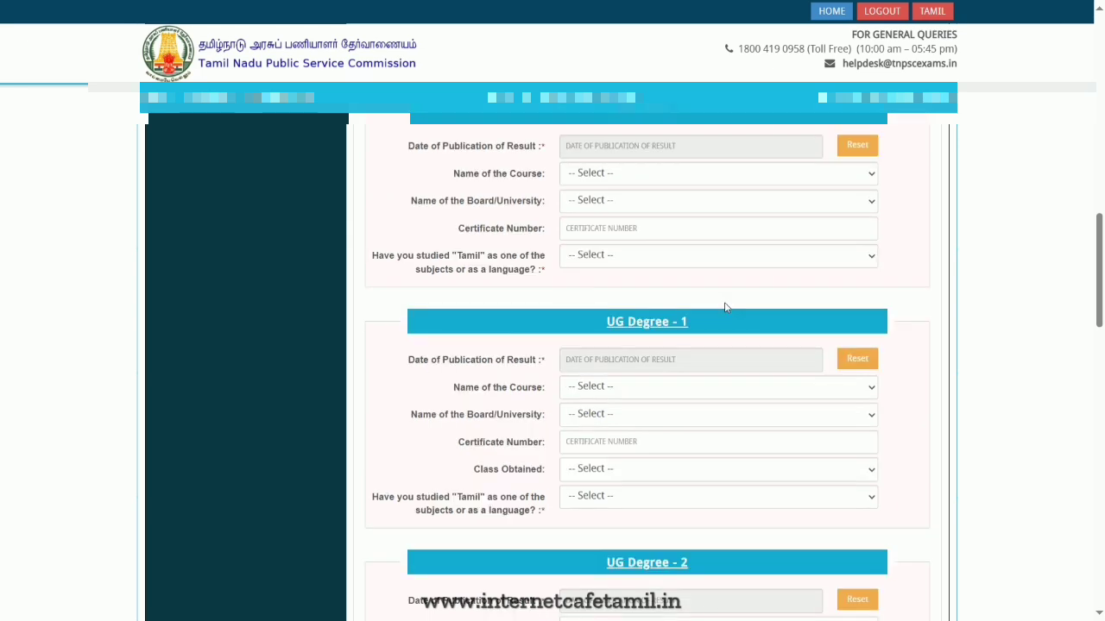
scroll(725, 307, "up", 1)
scroll(729, 295, "down", 2)
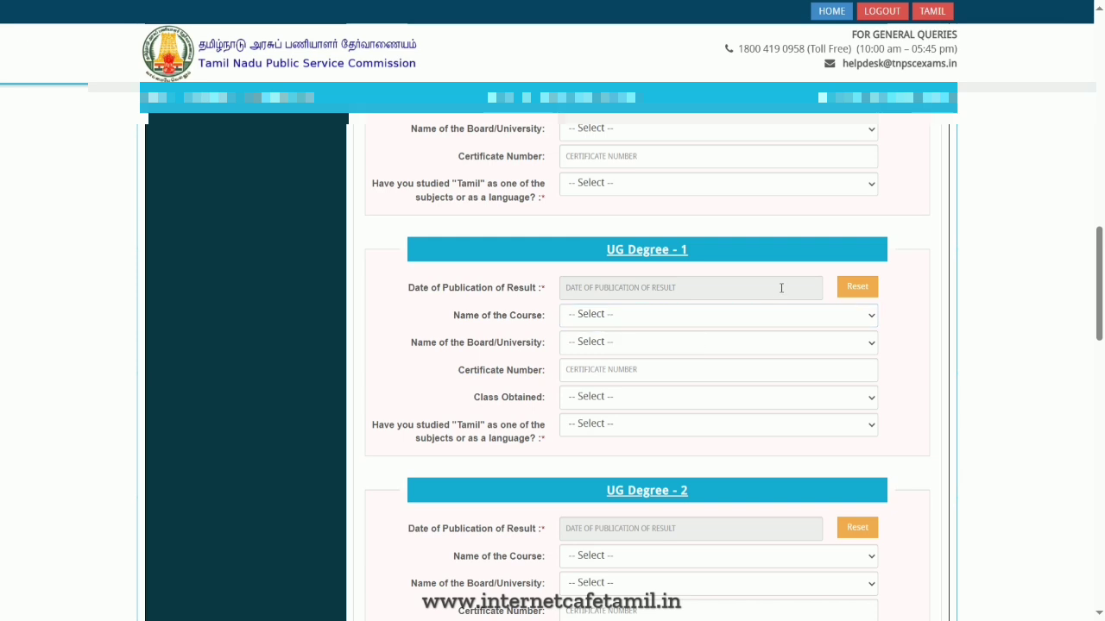
left_click(604, 316)
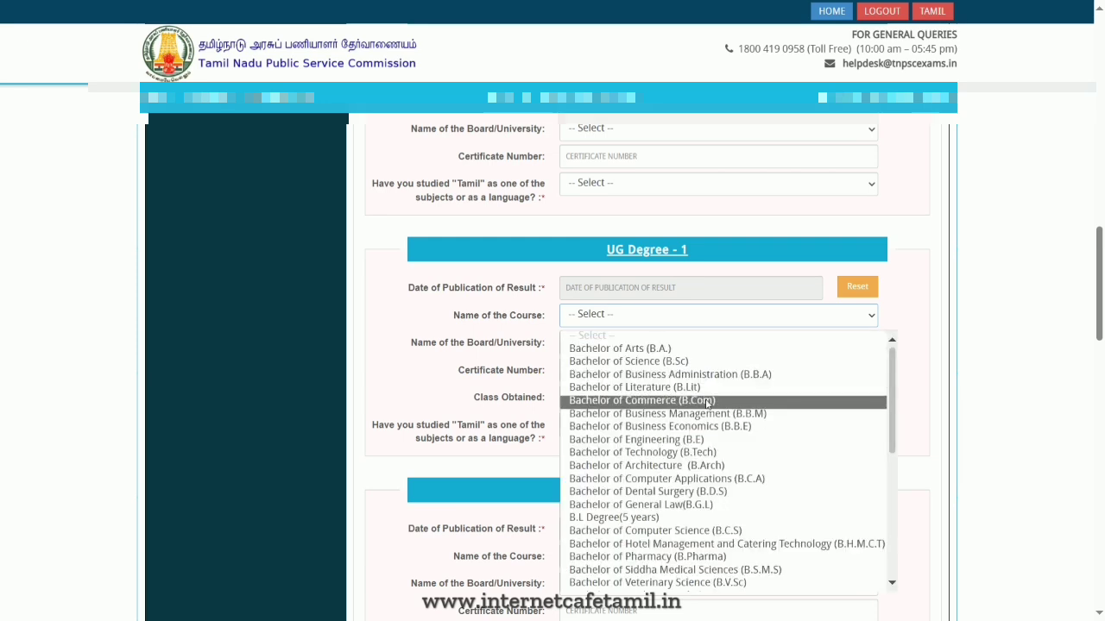
left_click(694, 400)
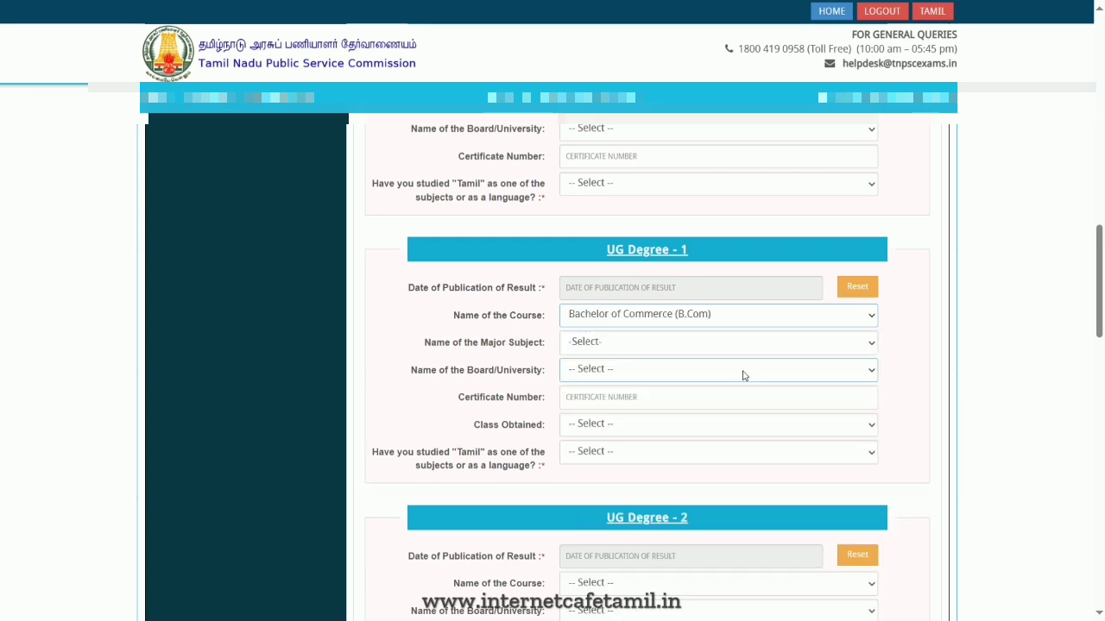
left_click(691, 349)
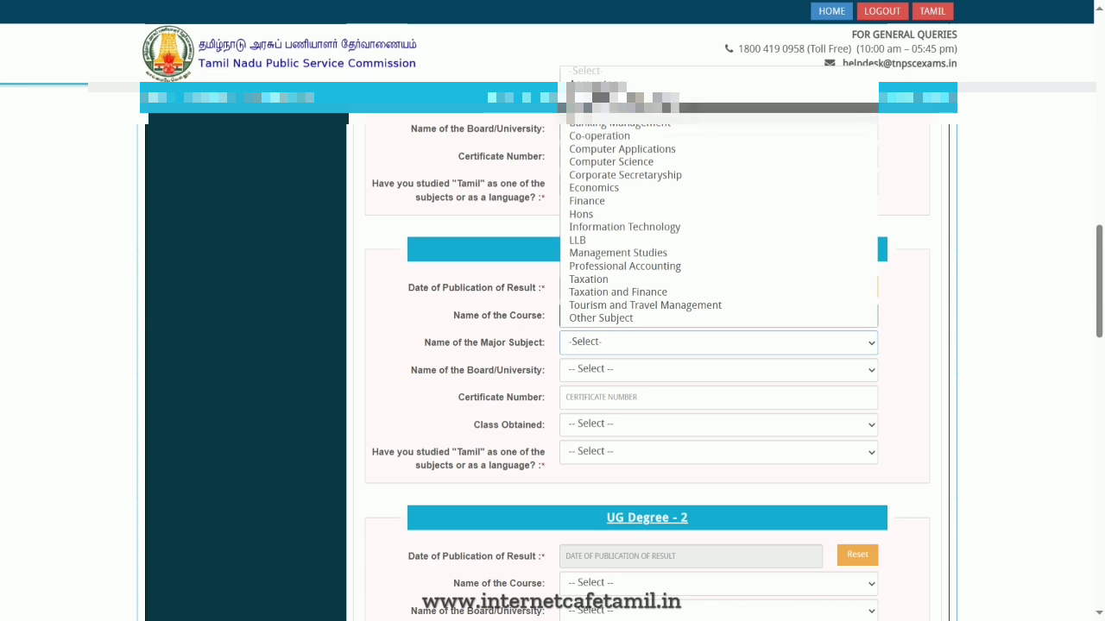
left_click(702, 162)
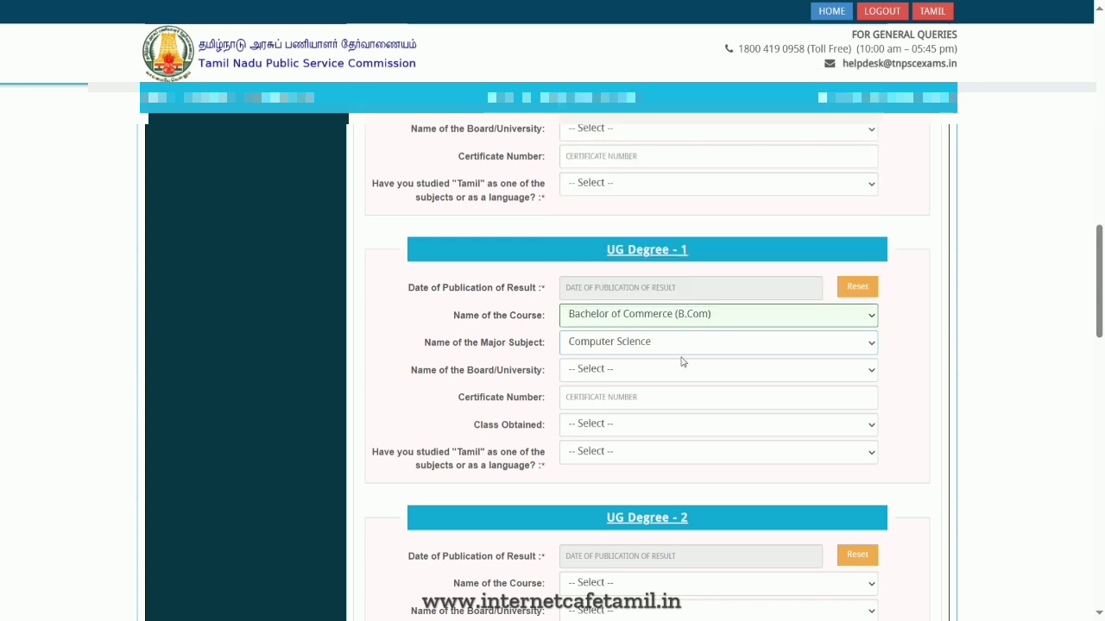
- Change the UG Degree - 1 major subject to Computer Applications and set the university to Alagappa University
left_click(691, 341)
left_click(691, 336)
left_click(626, 377)
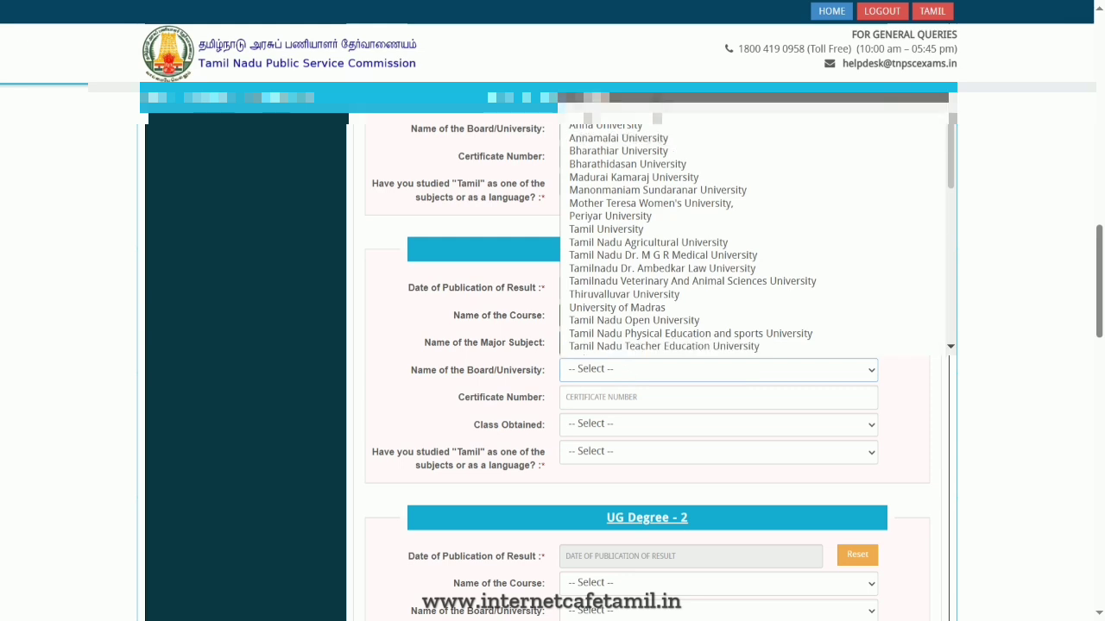
left_click(658, 113)
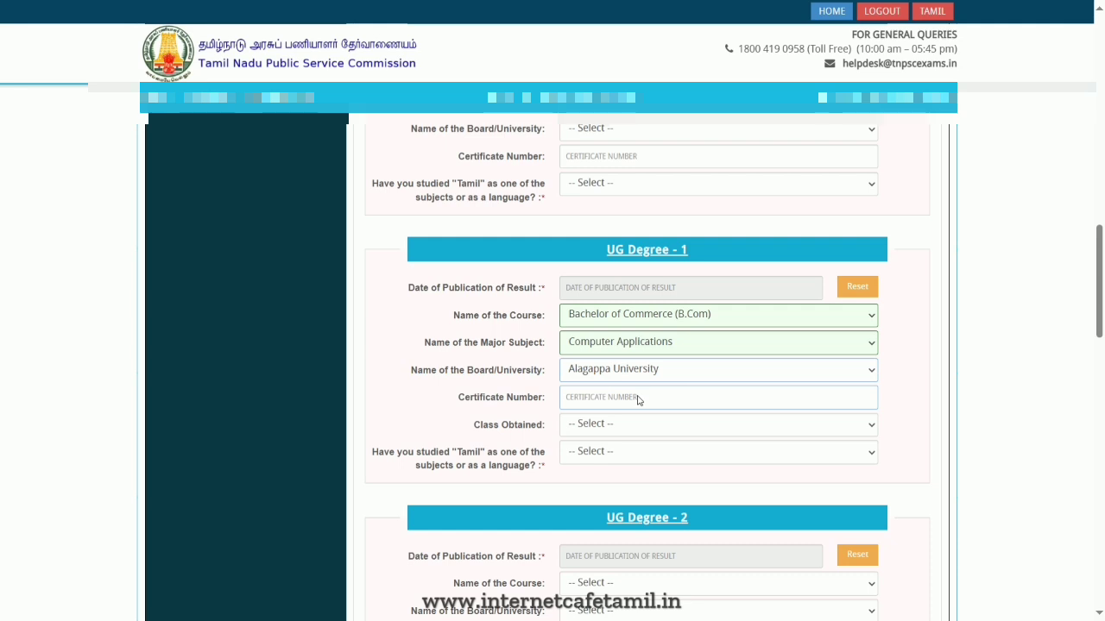
- Set the UG Degree - 1 class obtained to Second Class or its Equivalent Grade and answer Yes to having studied Tamil
left_click(589, 427)
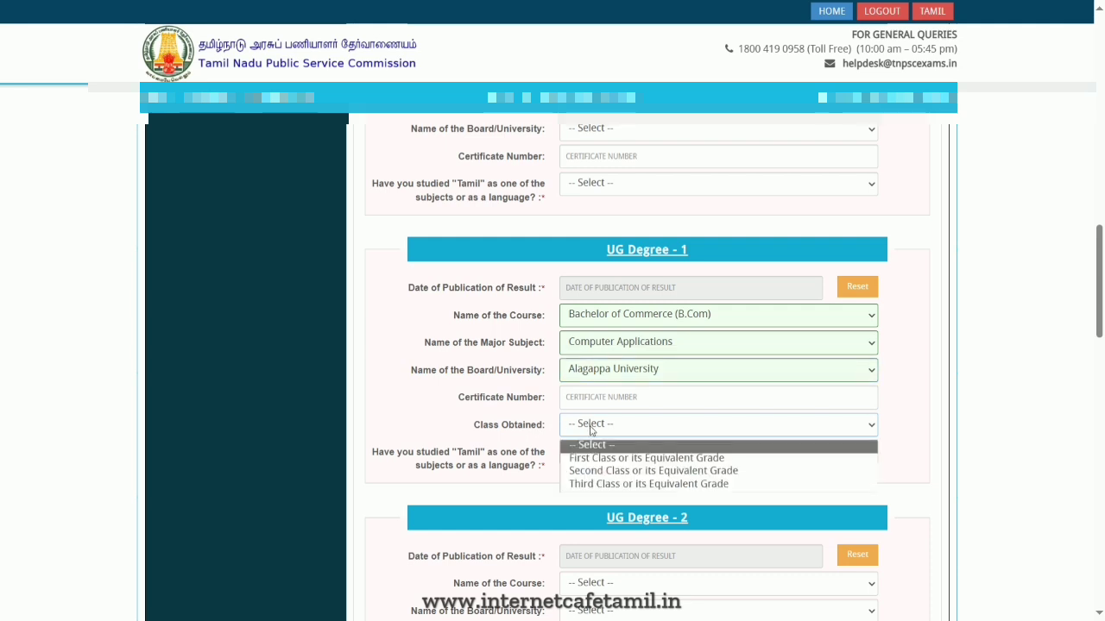
left_click(657, 471)
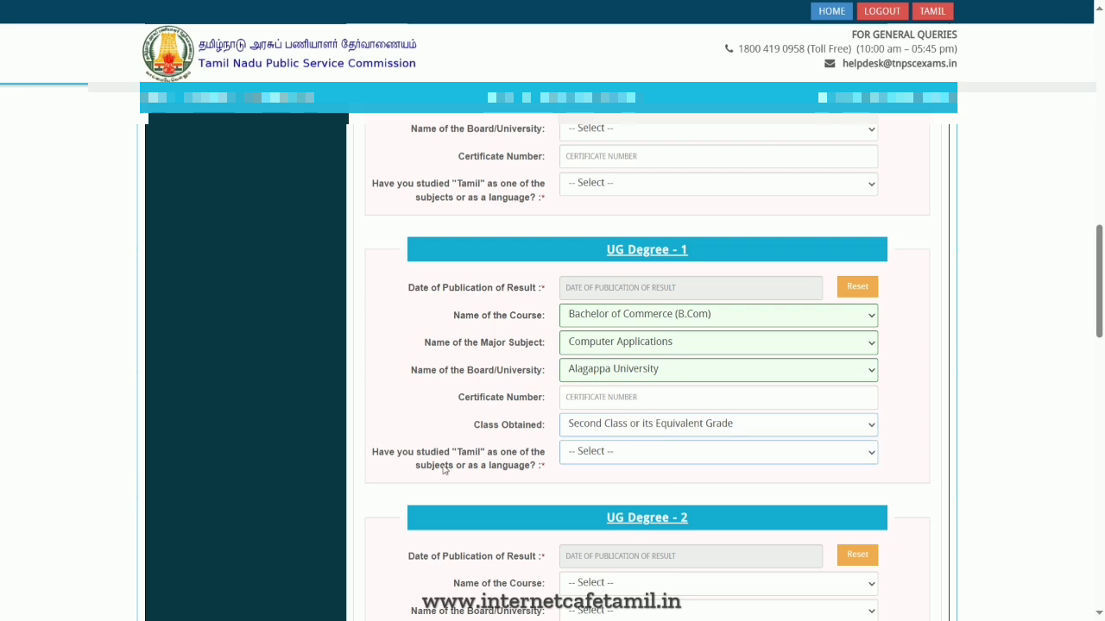
left_click(626, 458)
left_click(634, 487)
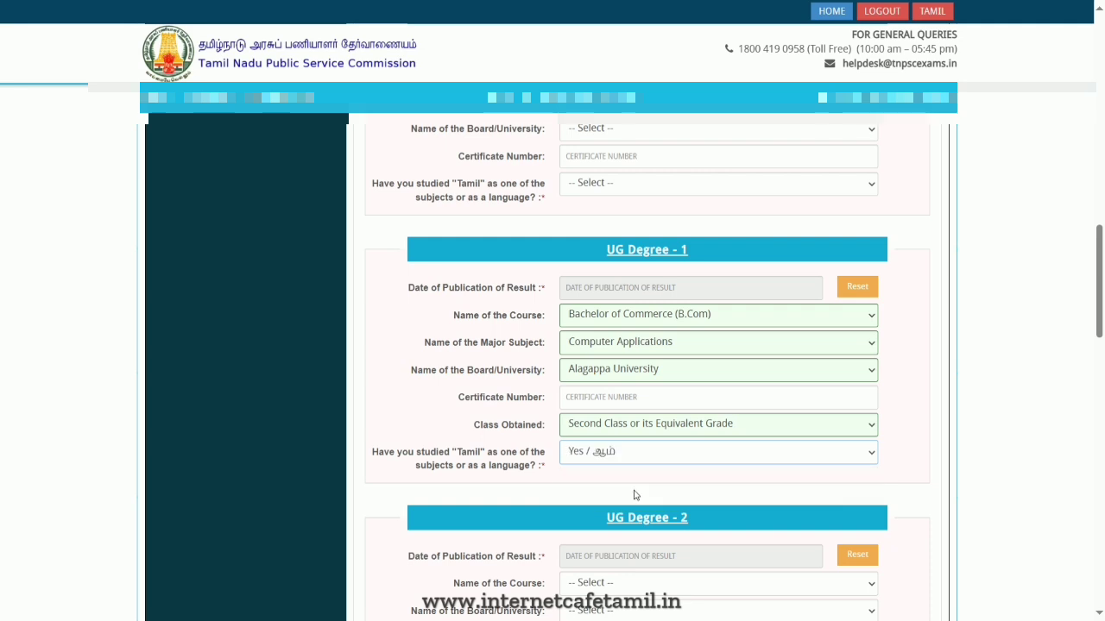
- Answer No to possessing Co-Operative Training qualifications, tick the certification, and save and continue
scroll(746, 481, "down", 3)
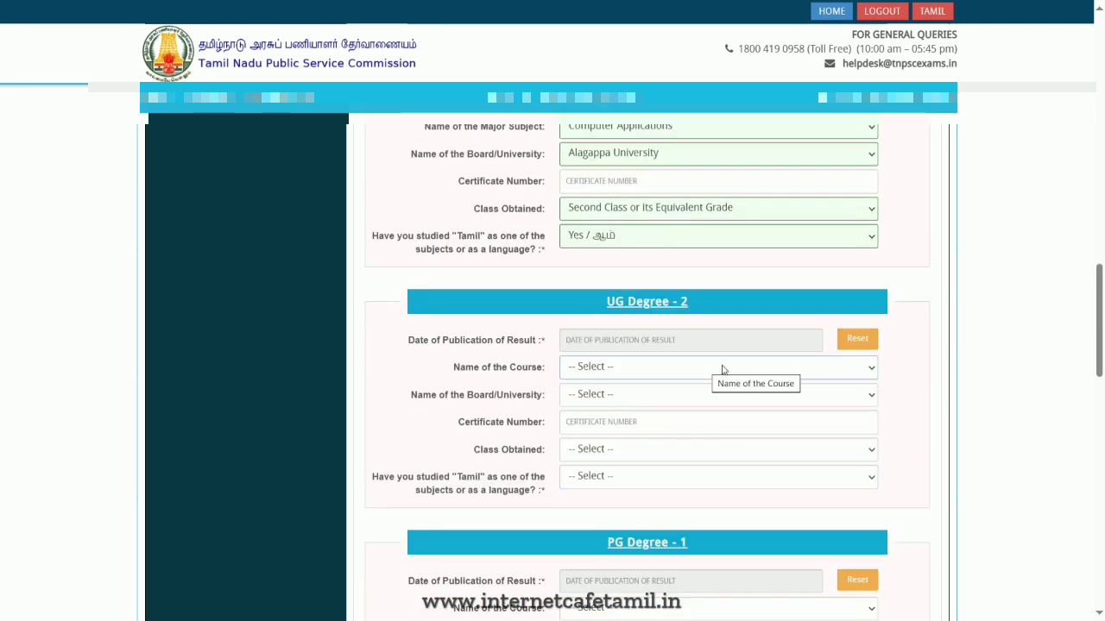
scroll(689, 253, "down", 4)
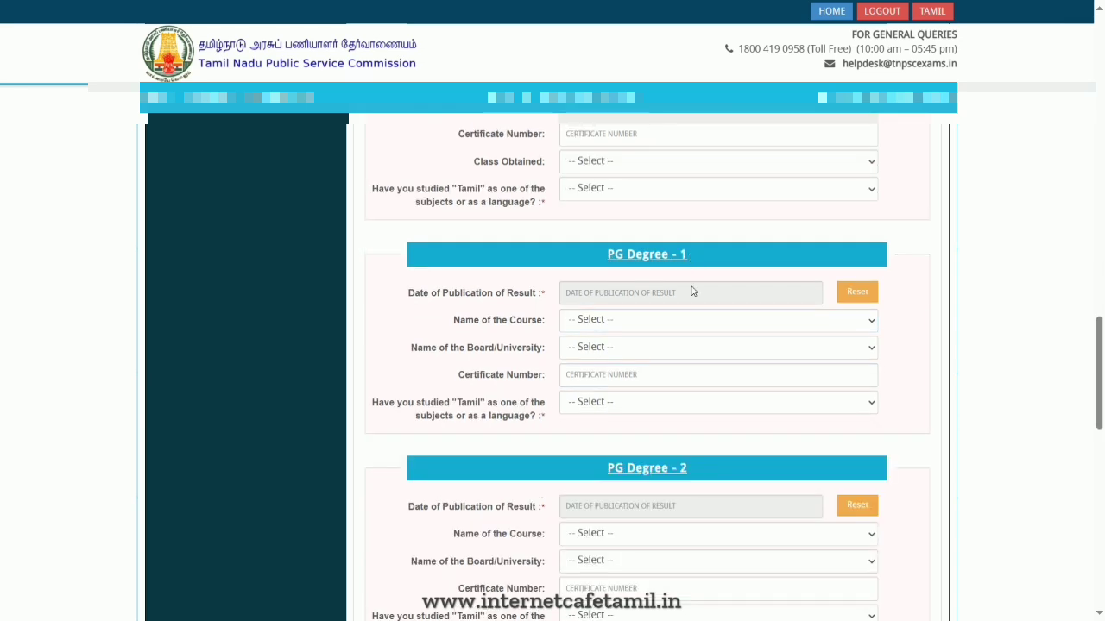
scroll(632, 352, "down", 1)
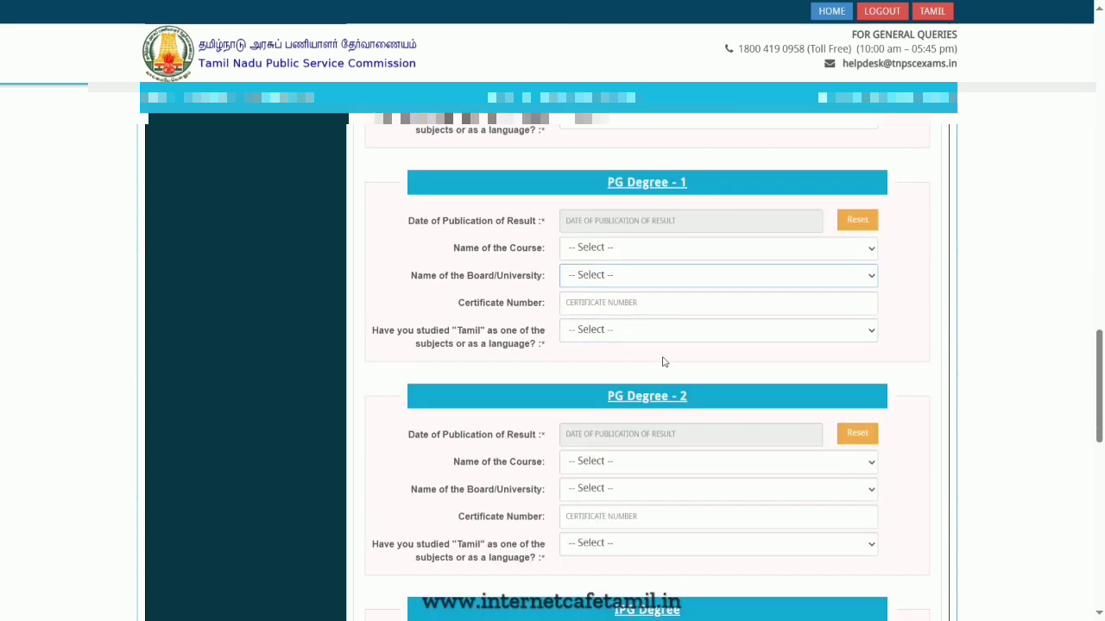
scroll(664, 345, "down", 6)
scroll(690, 440, "down", 4)
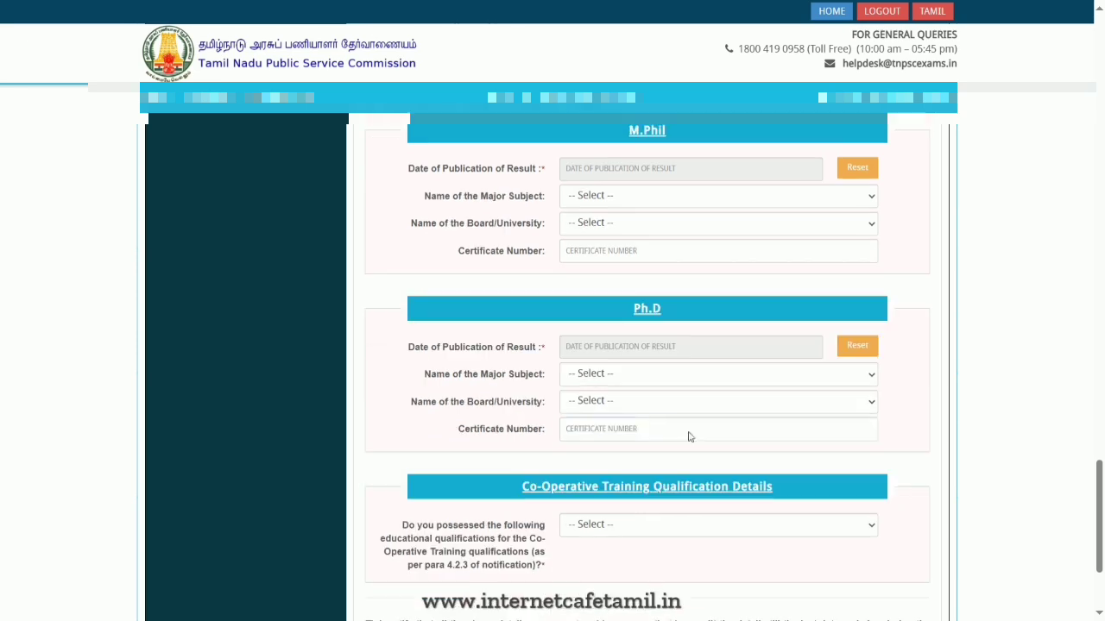
scroll(693, 398, "down", 2)
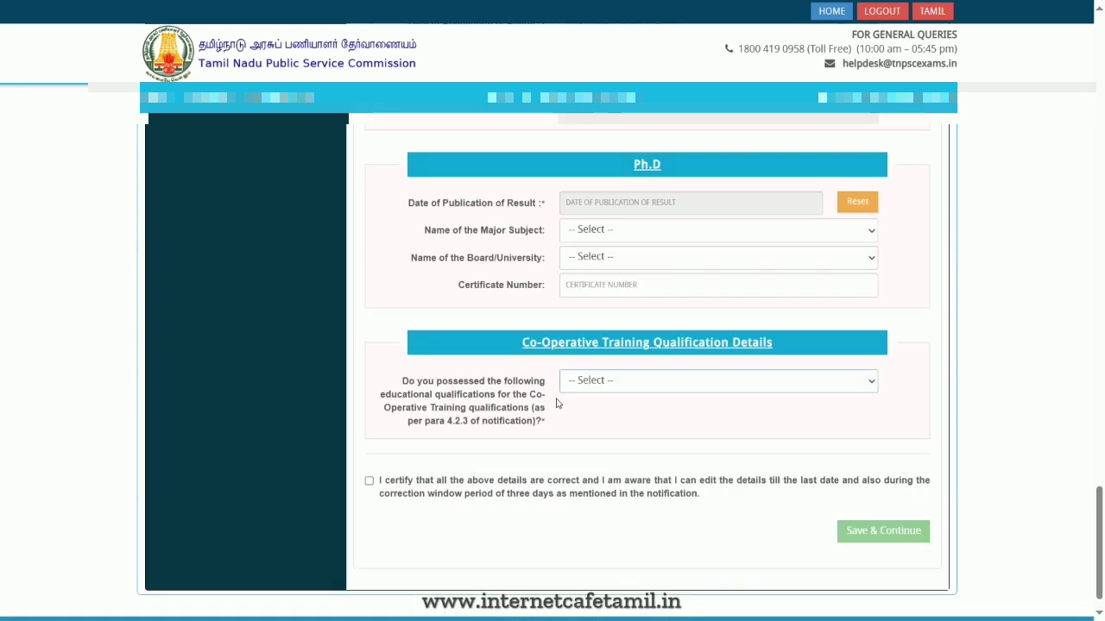
left_click(648, 378)
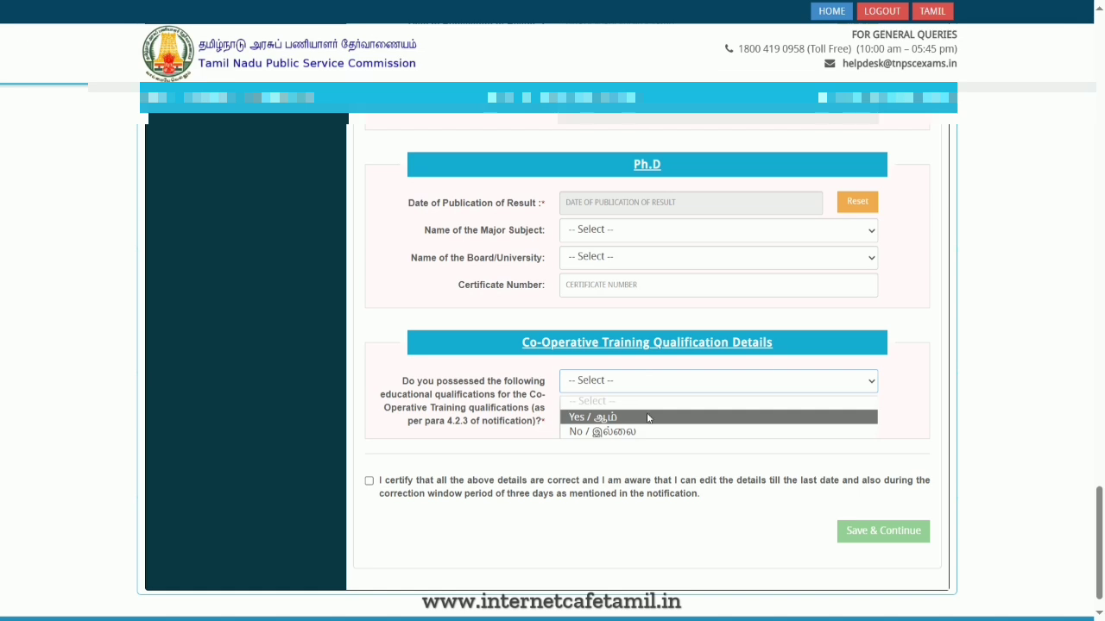
left_click(664, 433)
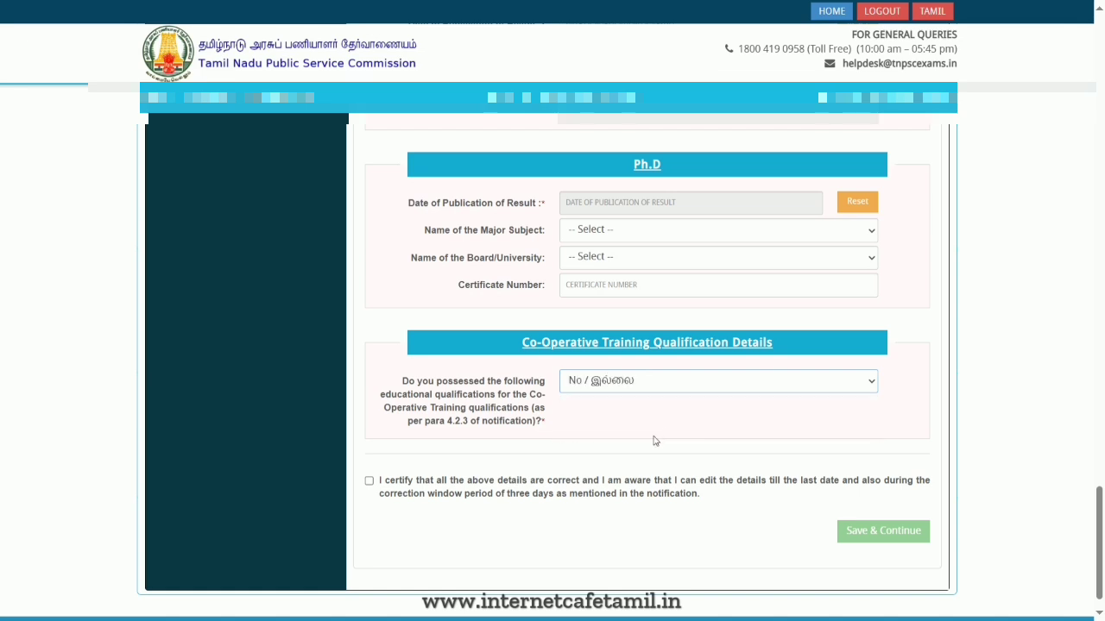
left_click(369, 480)
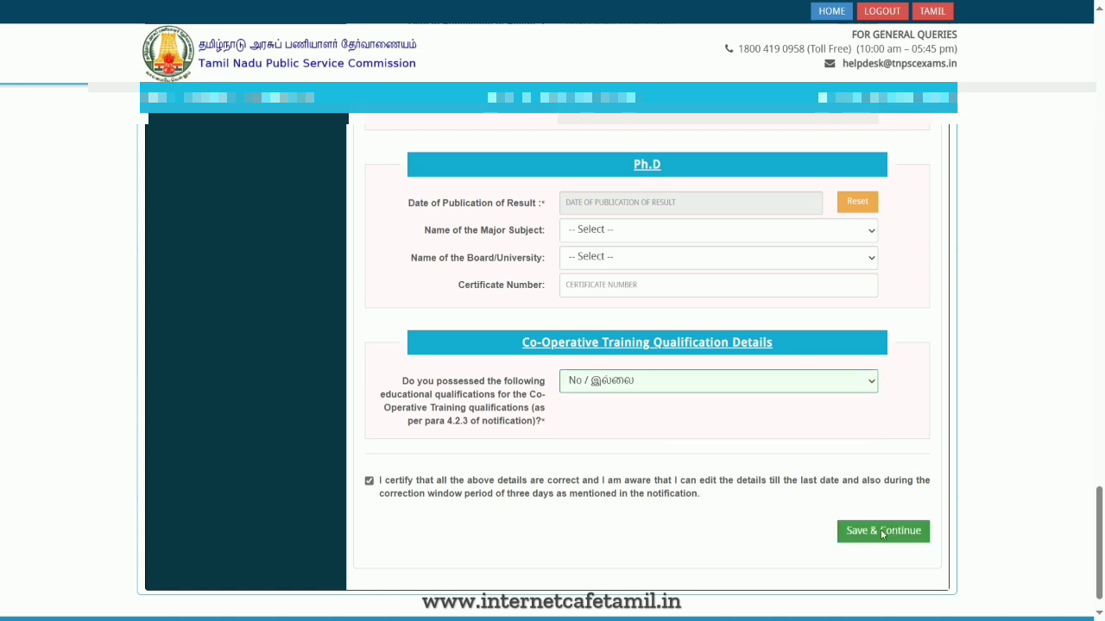
left_click(883, 532)
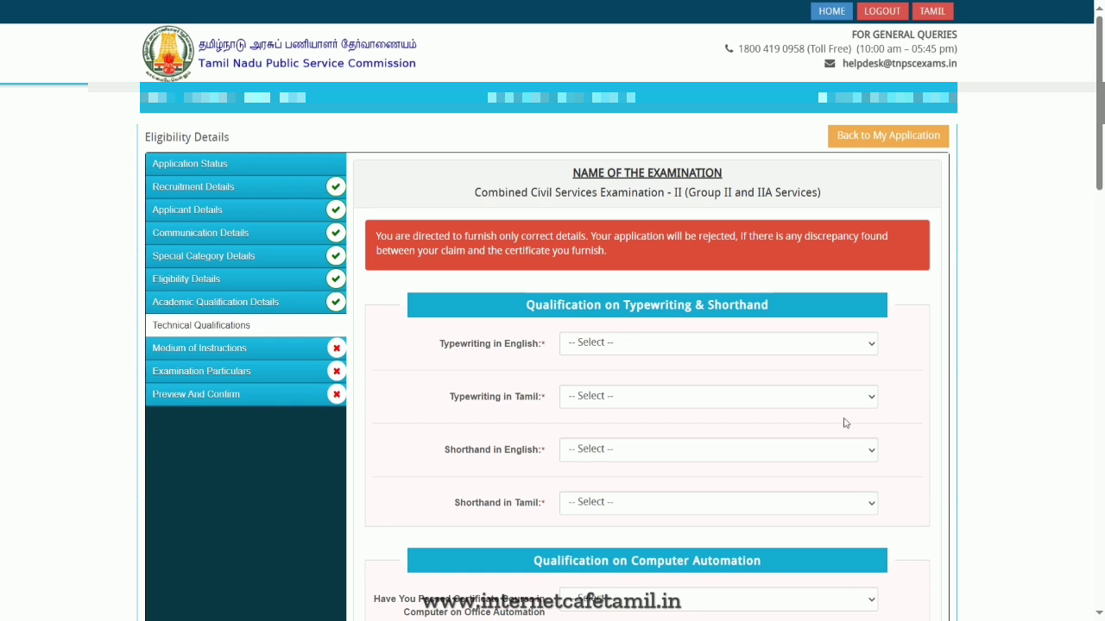
- Answer No for typewriting in English, typewriting in Tamil and shorthand in English
left_click(749, 343)
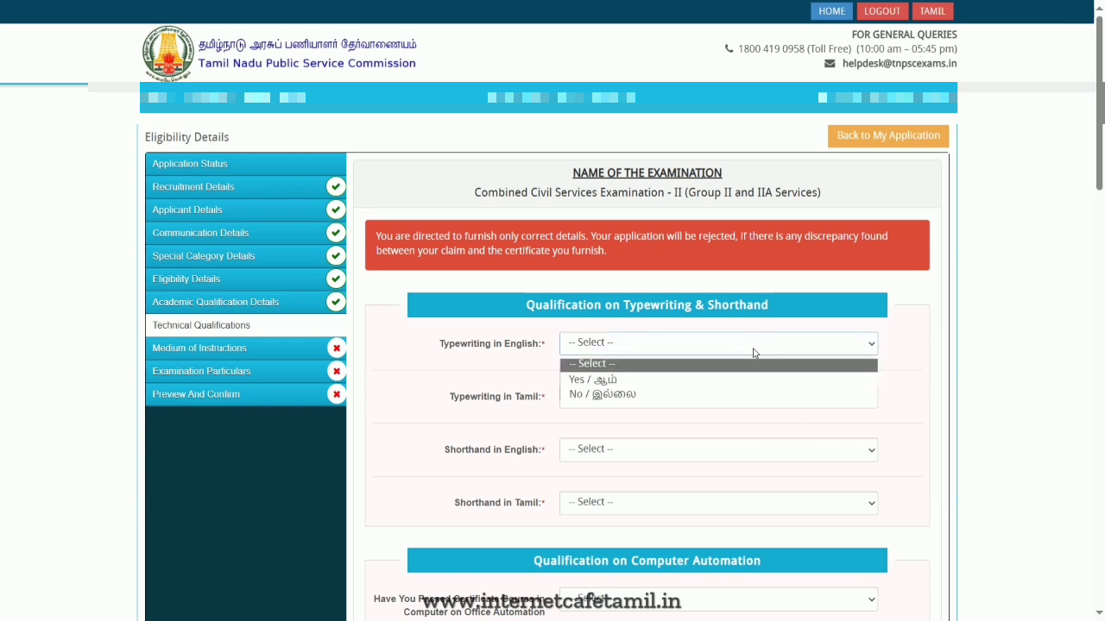
left_click(742, 395)
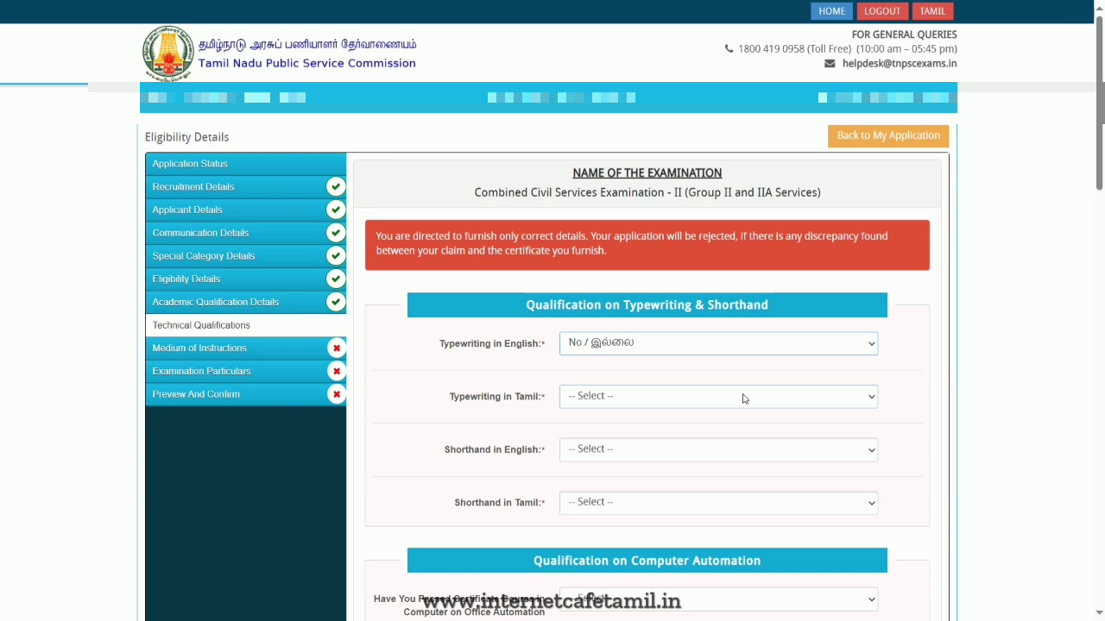
left_click(744, 398)
left_click(733, 447)
left_click(732, 450)
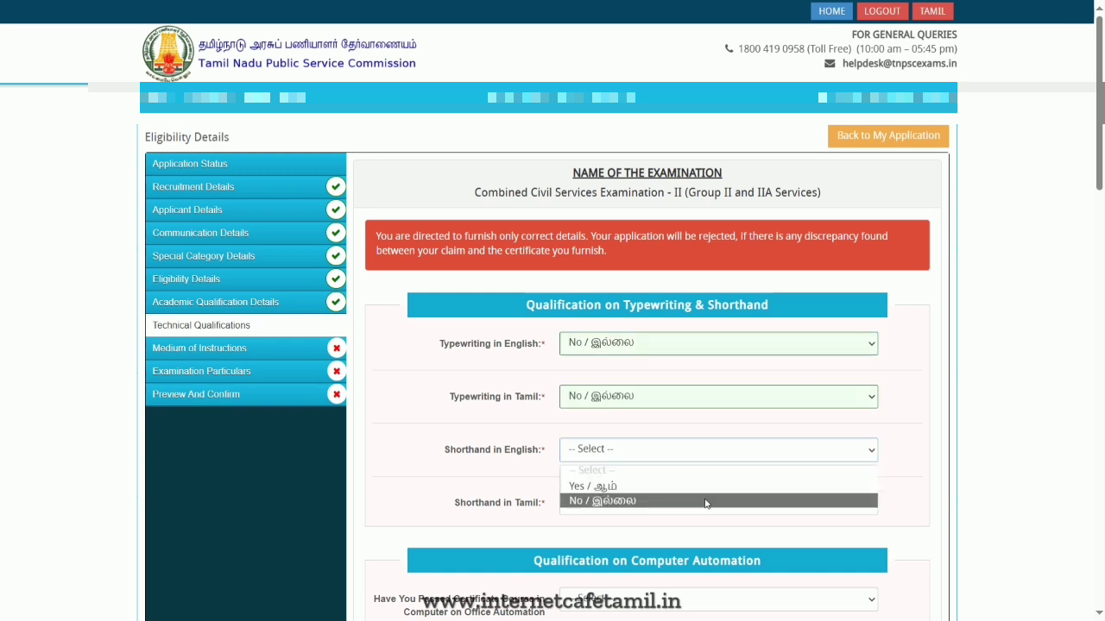
left_click(706, 501)
- Answer No for shorthand in Tamil, keeping shorthand in English at No
scroll(725, 463, "down", 1)
left_click(740, 388)
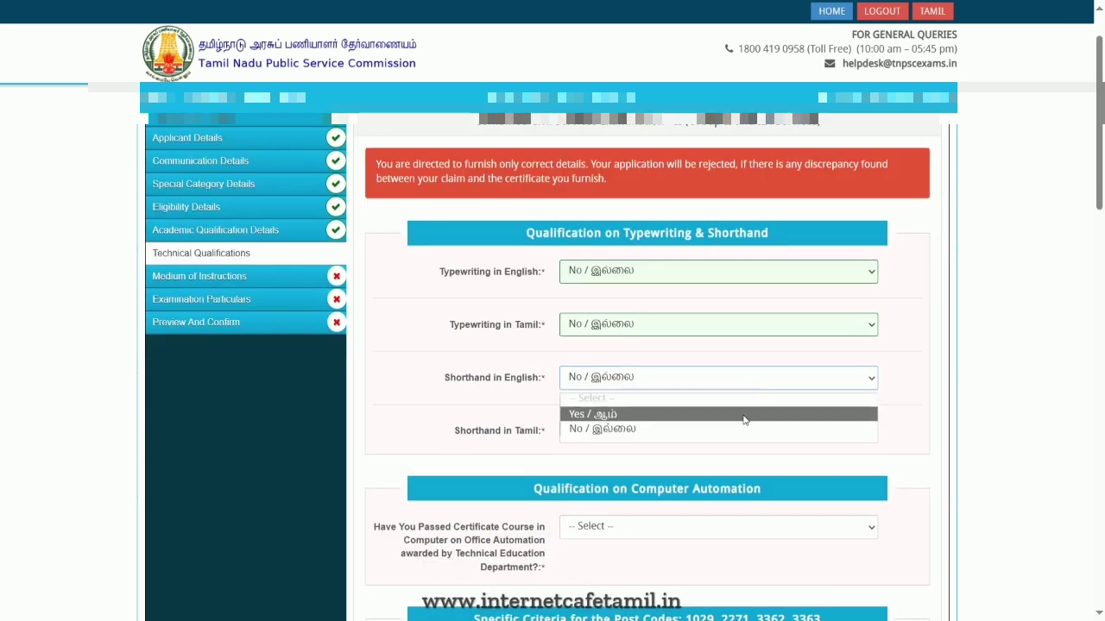
left_click(751, 432)
left_click(718, 433)
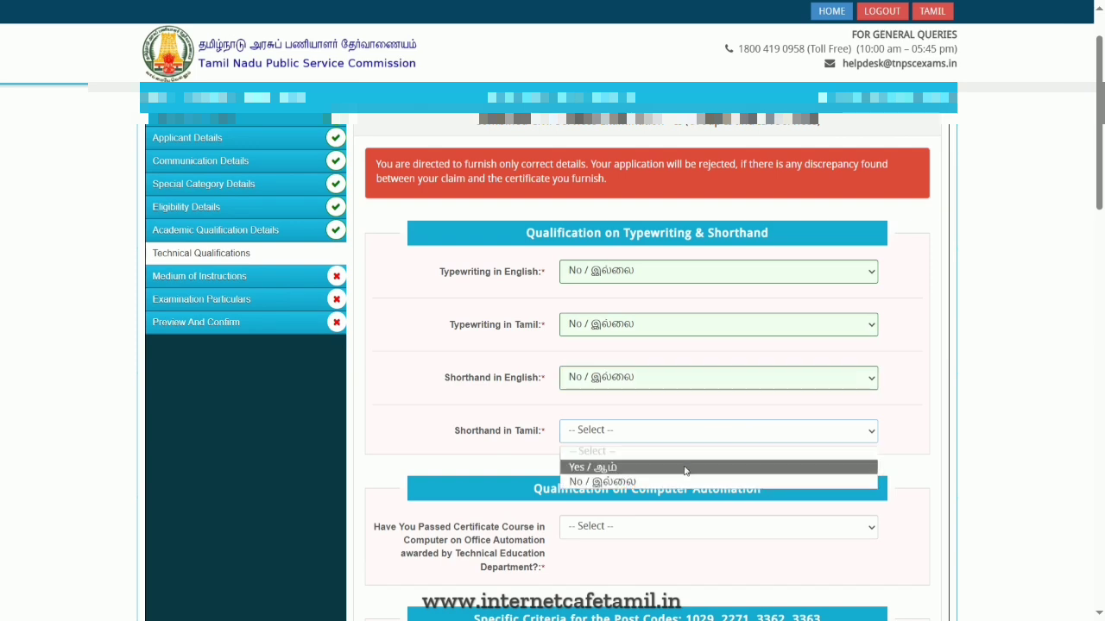
left_click(687, 466)
left_click(711, 431)
left_click(701, 481)
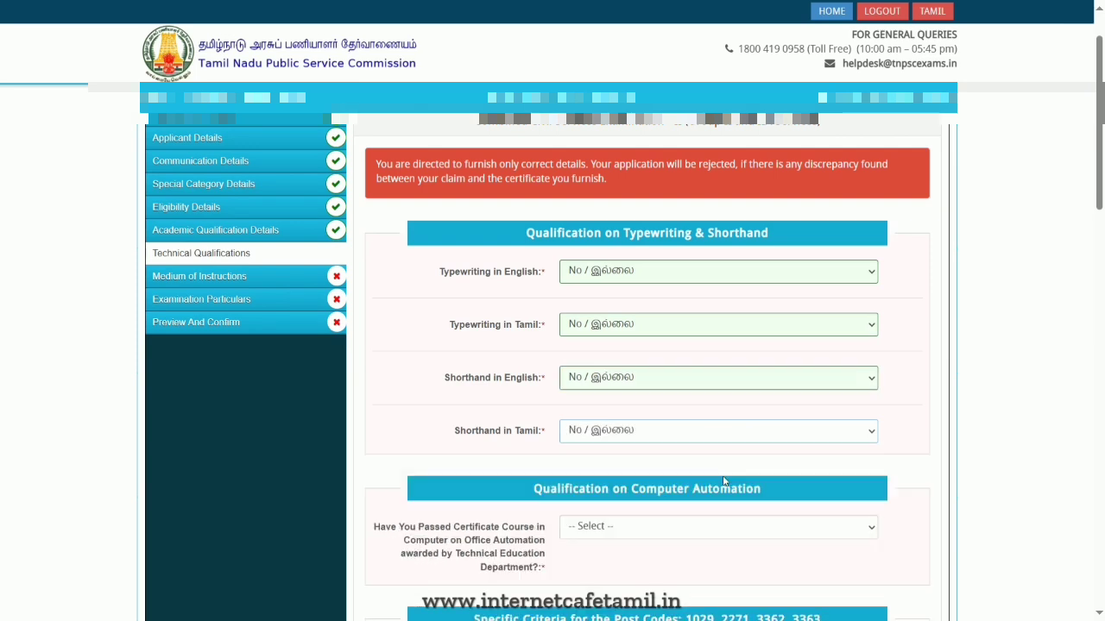
- Answer No to having passed the Certificate Course in Computer on Office Automation
scroll(949, 446, "down", 2)
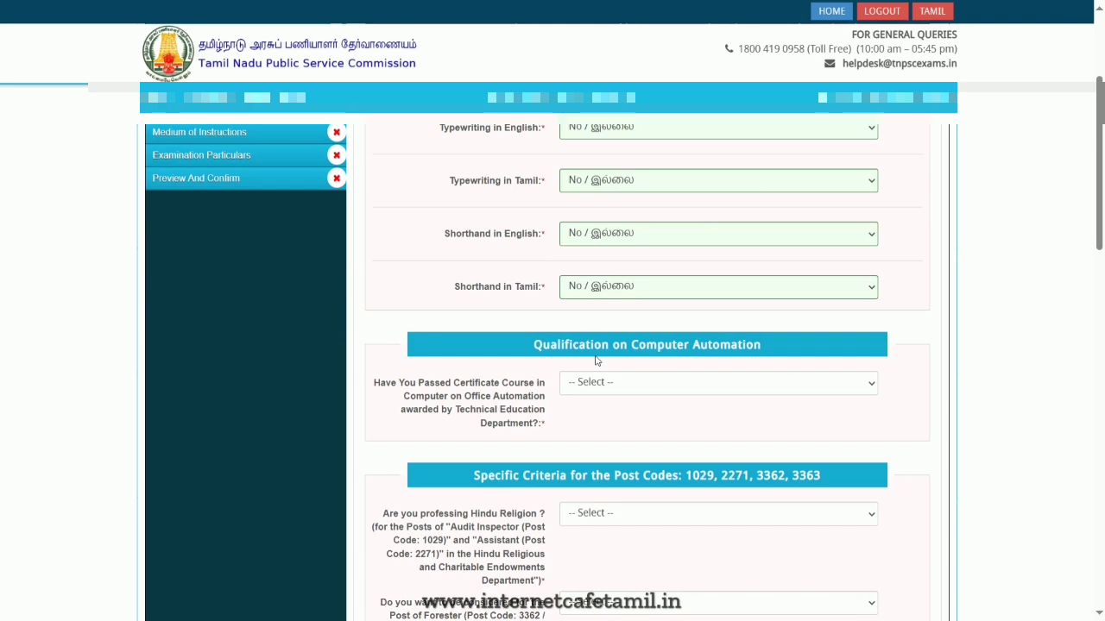
left_click(781, 390)
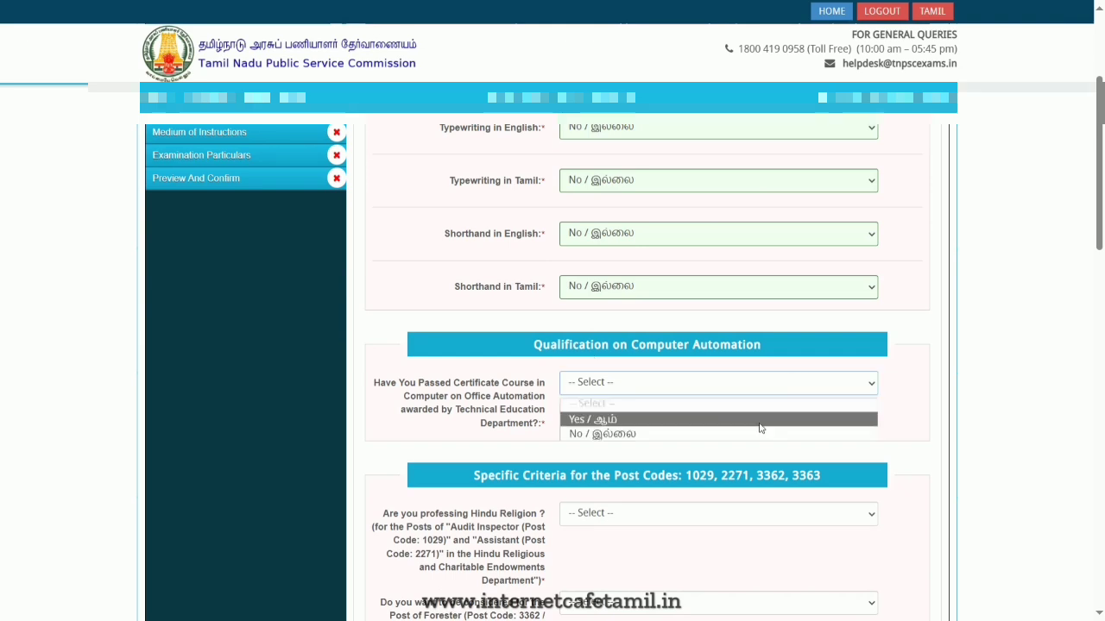
left_click(759, 434)
- Answer Yes to professing Hindu religion and No to being considered for the Post of Forester
scroll(920, 417, "down", 2)
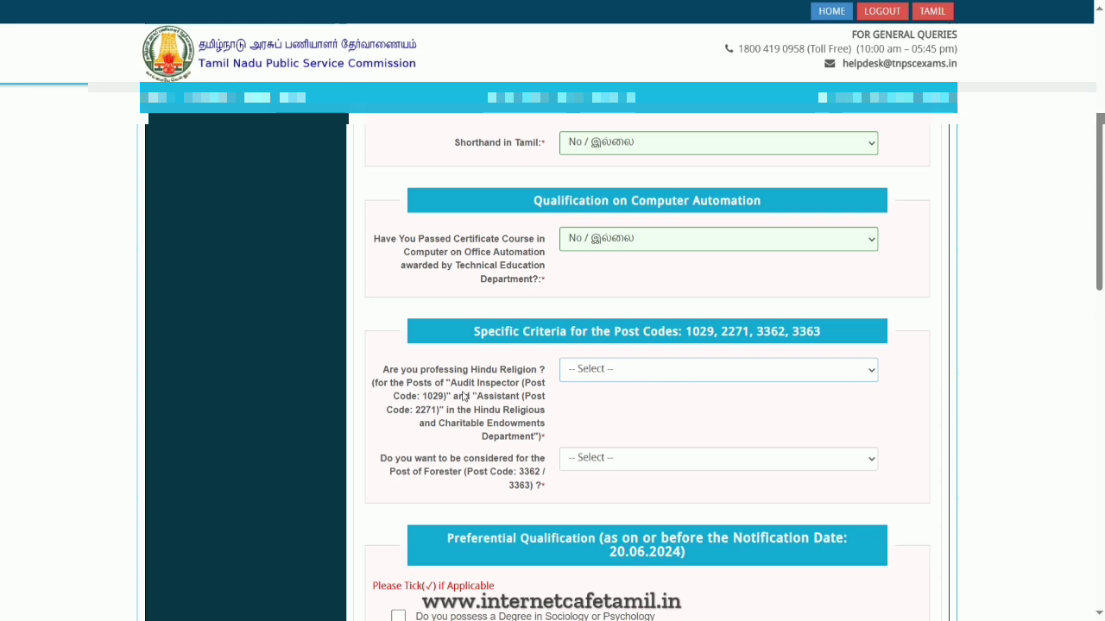
left_click(611, 371)
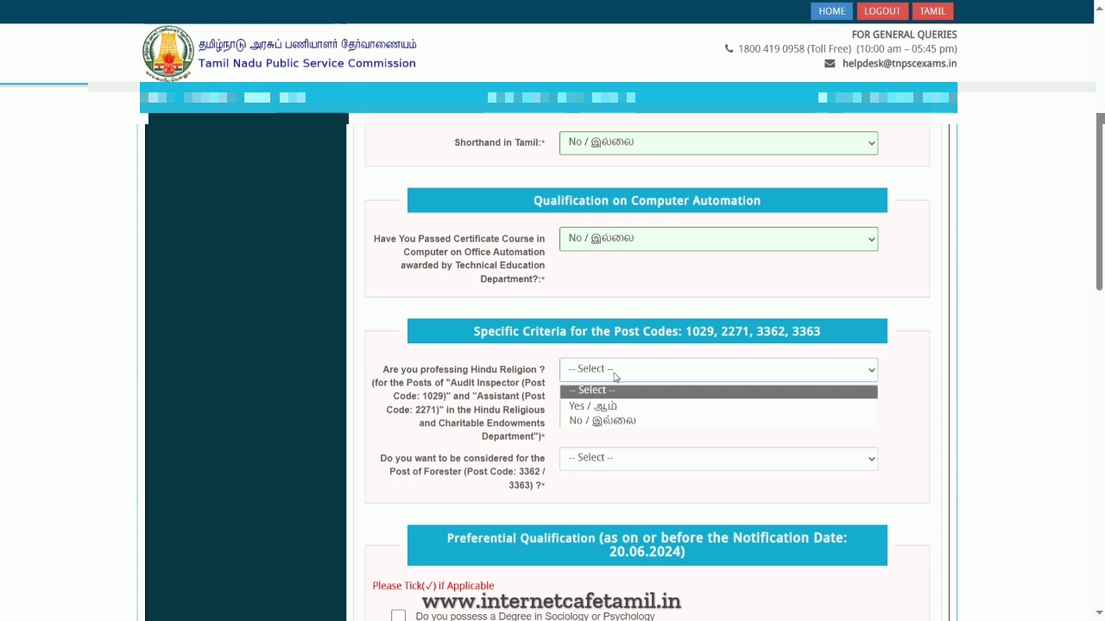
left_click(629, 402)
scroll(704, 409, "down", 2)
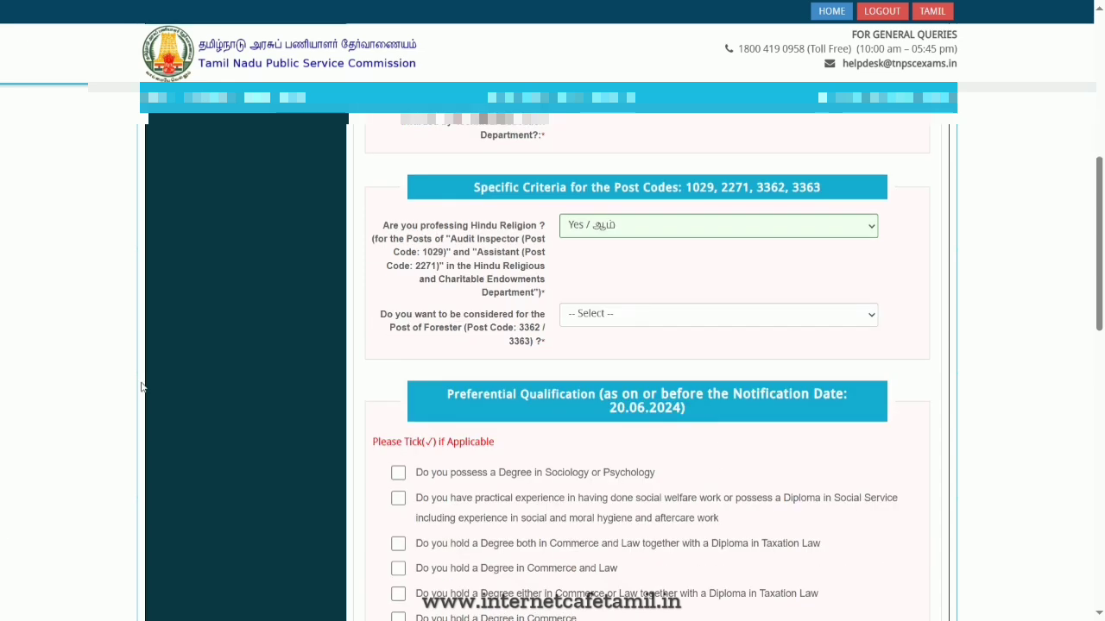
left_click(653, 317)
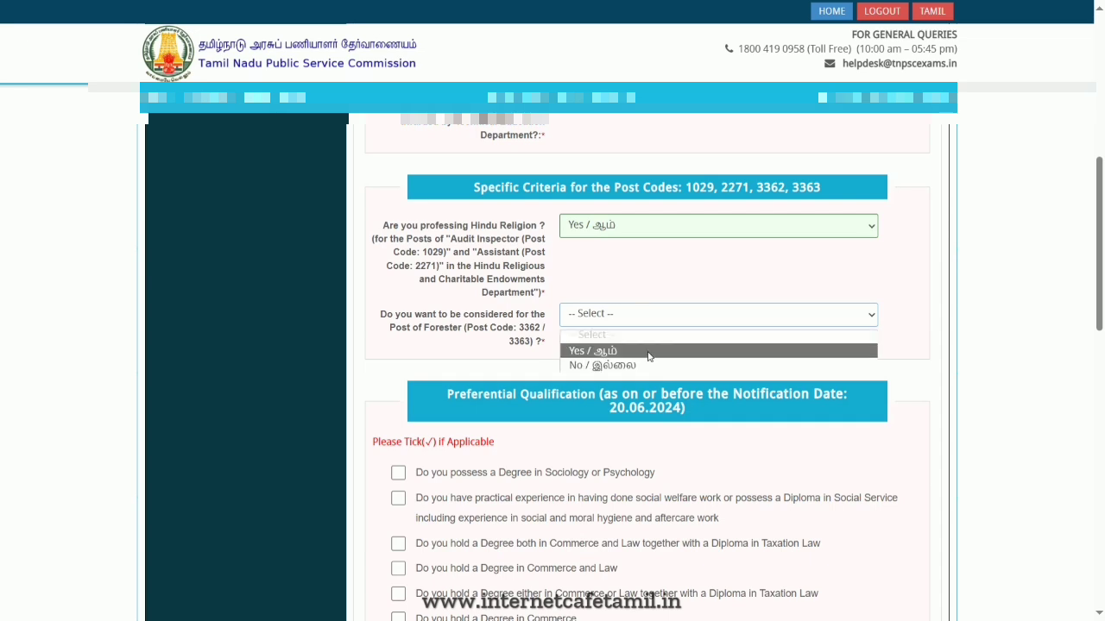
left_click(651, 366)
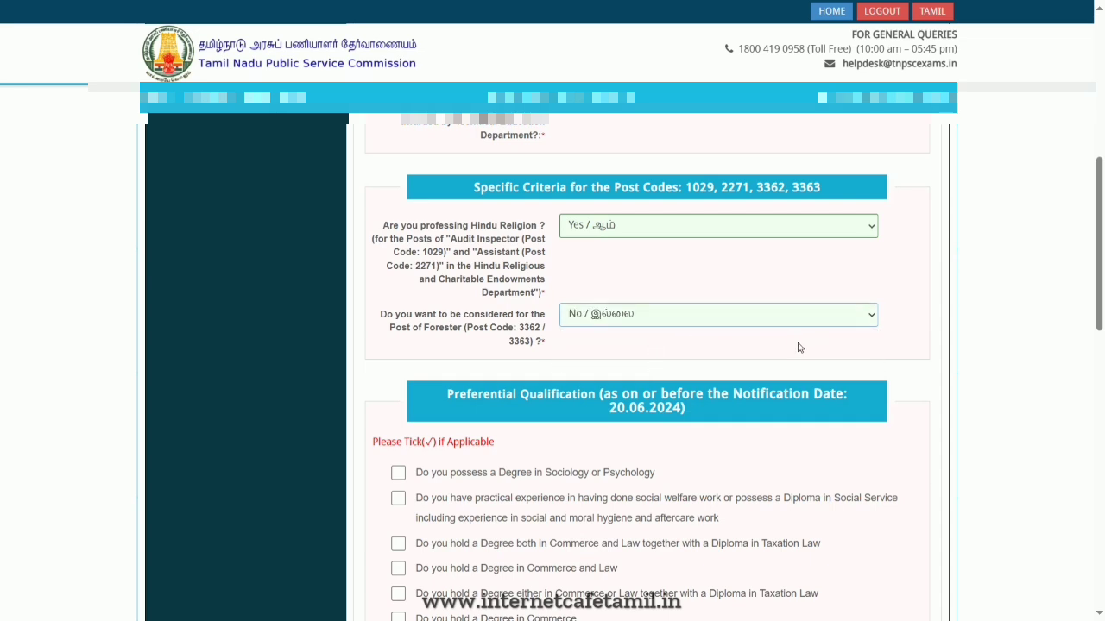
- Leave the preferential qualifications unticked, tick the certification at the page end, and save and continue
scroll(798, 349, "down", 2)
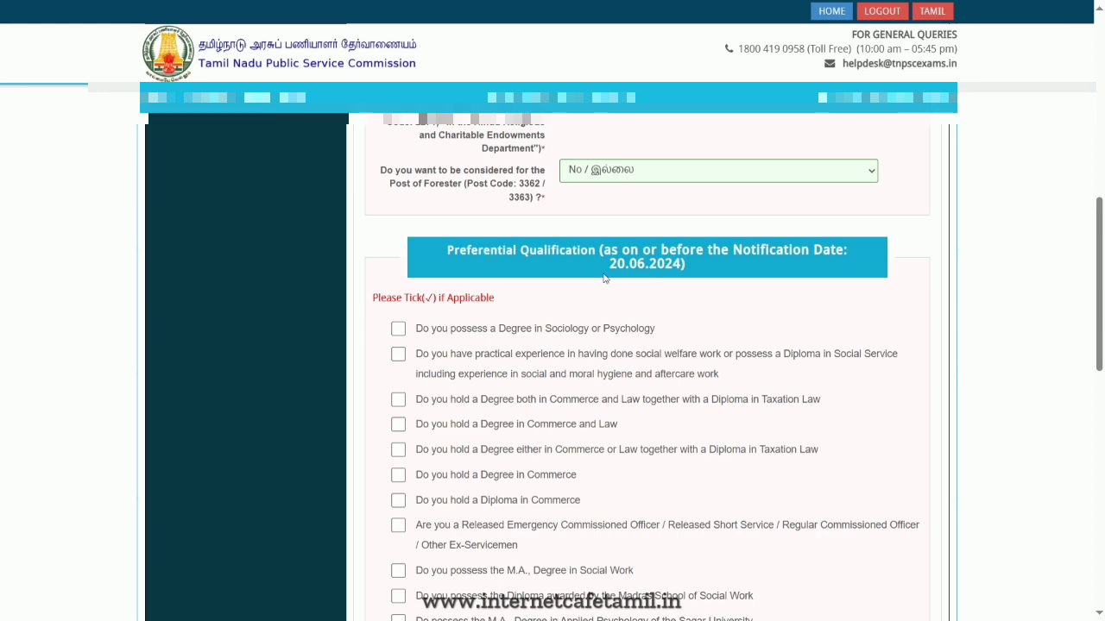
scroll(609, 290, "down", 4)
scroll(613, 296, "down", 5)
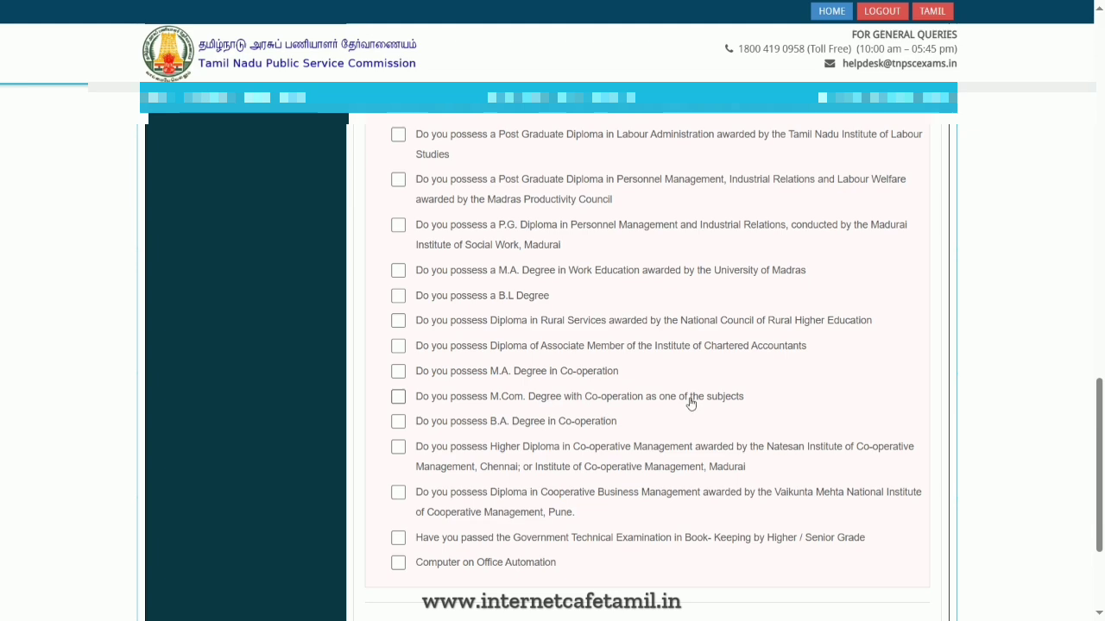
scroll(691, 403, "up", 1)
scroll(691, 403, "up", 3)
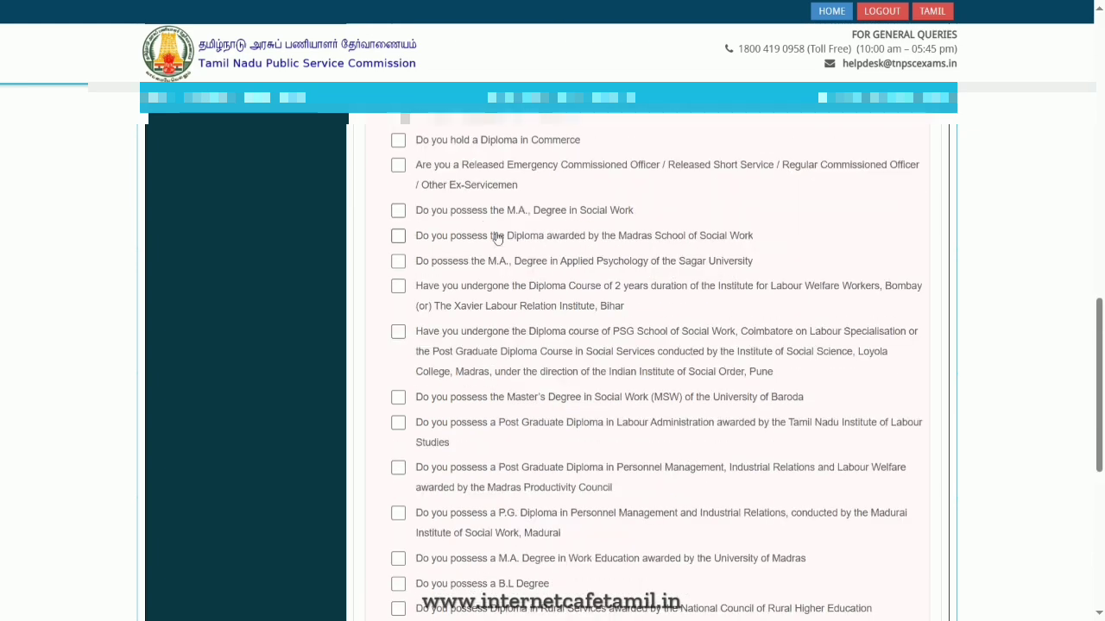
scroll(636, 301, "down", 7)
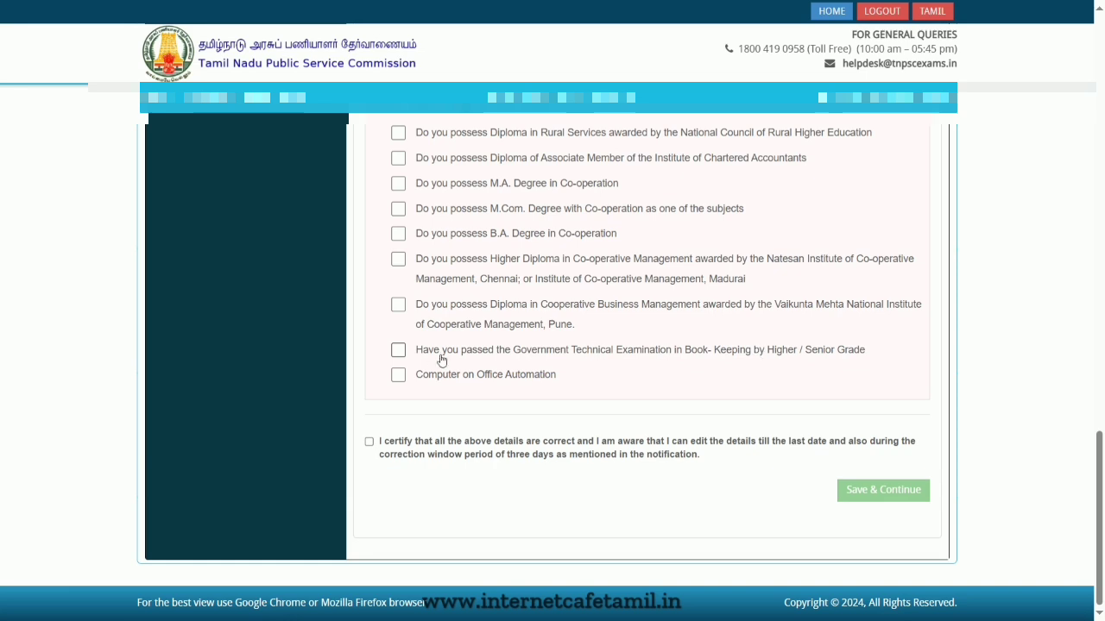
left_click(479, 447)
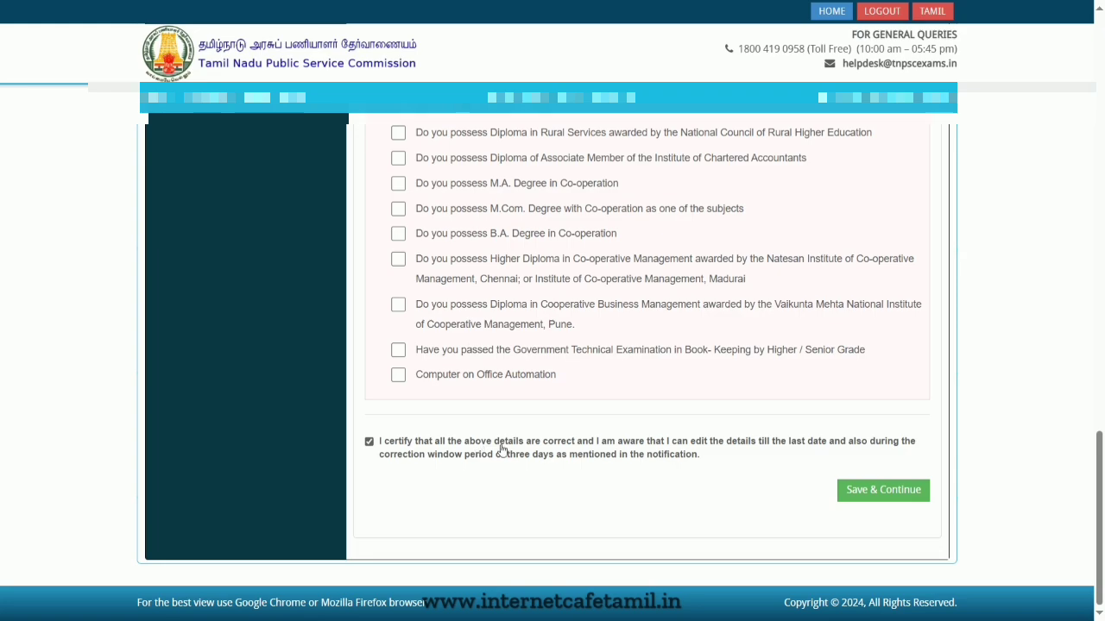
left_click(877, 496)
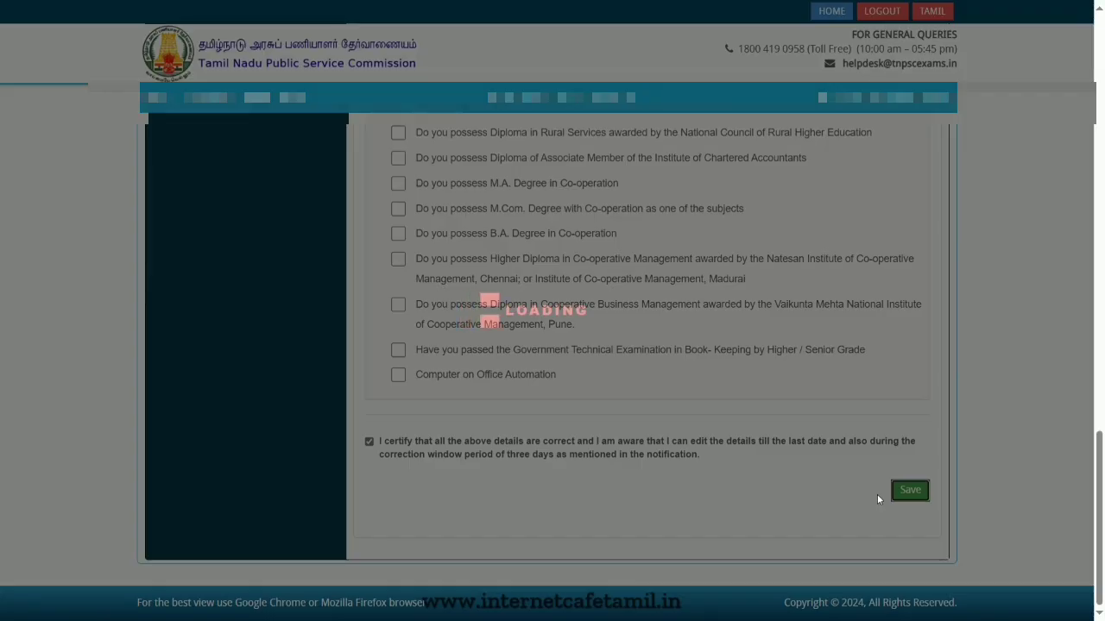
- Answer ஆம் (Yes) to claiming reservation as a Person Studied in Tamil Medium (PSTM)
scroll(847, 468, "down", 1)
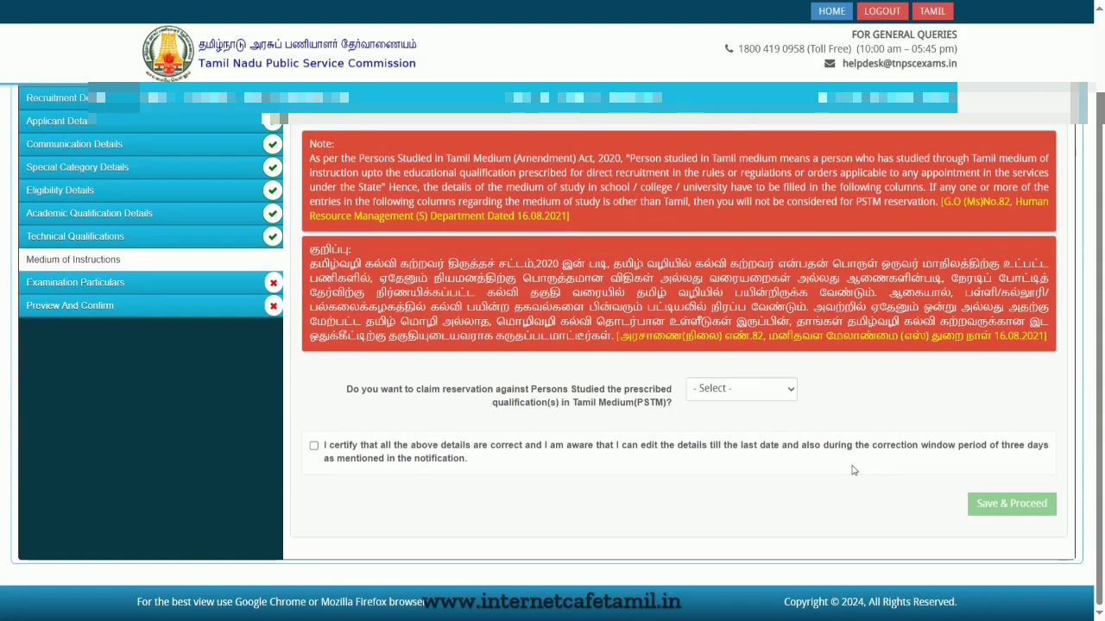
left_click(761, 390)
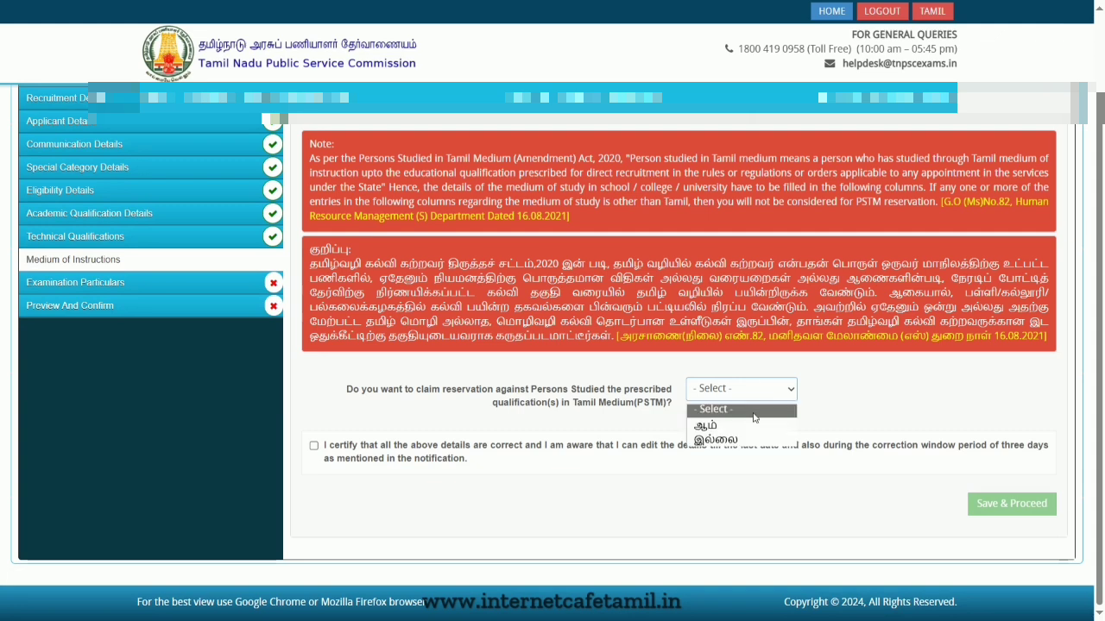
left_click(756, 422)
scroll(616, 477, "down", 1)
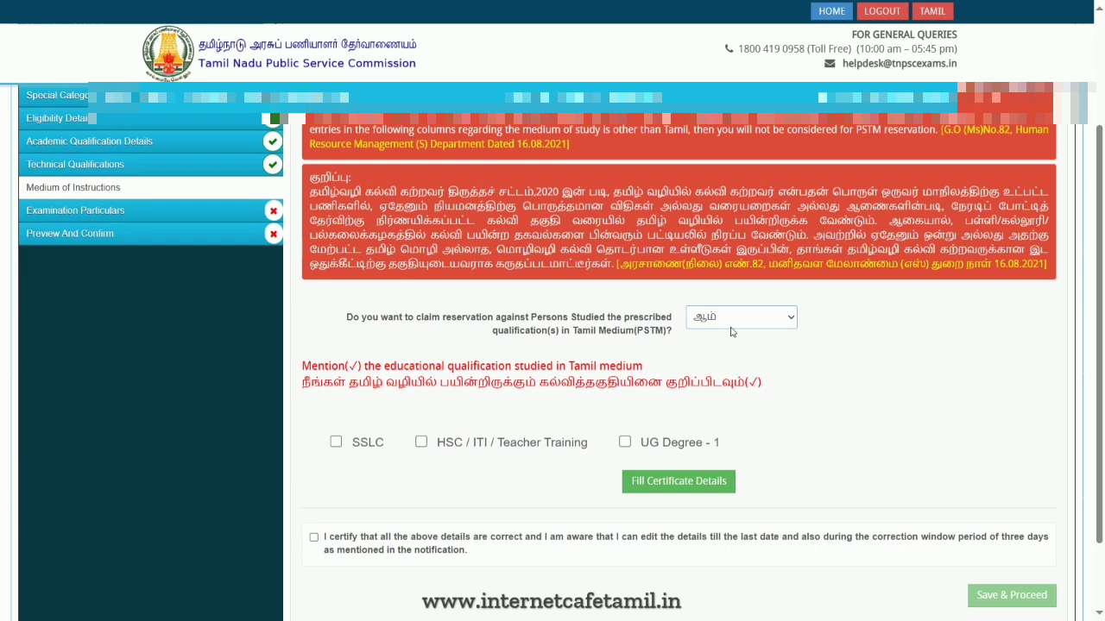
scroll(531, 393, "down", 1)
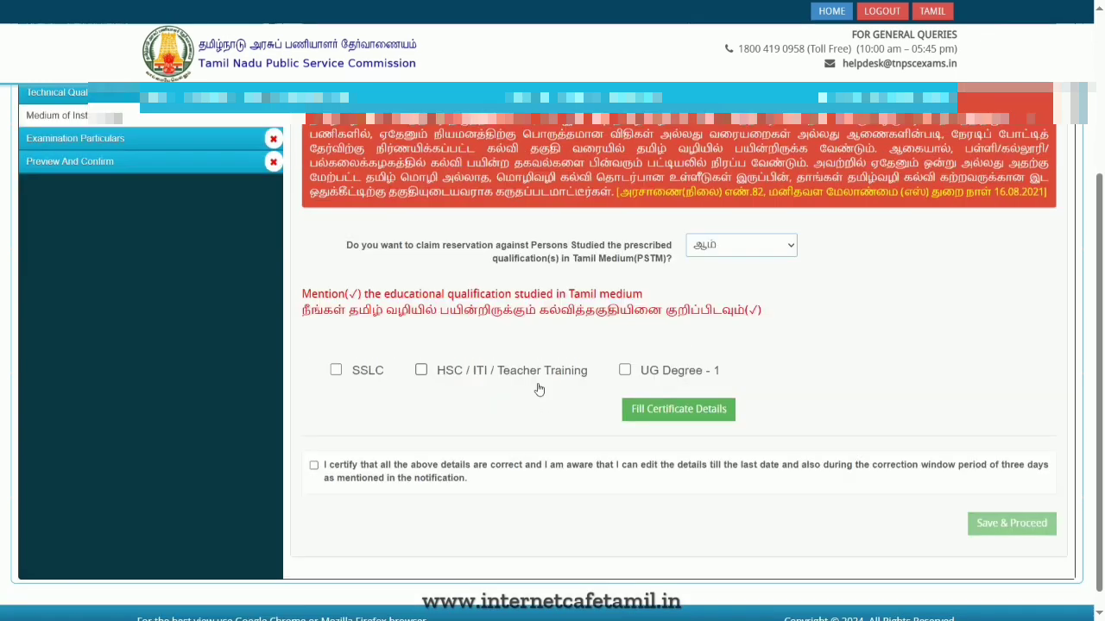
- Tick SSLC and HSC / ITI / Teacher Training as studied in Tamil medium, check the certificate details, and dismiss the notice
left_click(410, 371)
left_click(421, 370)
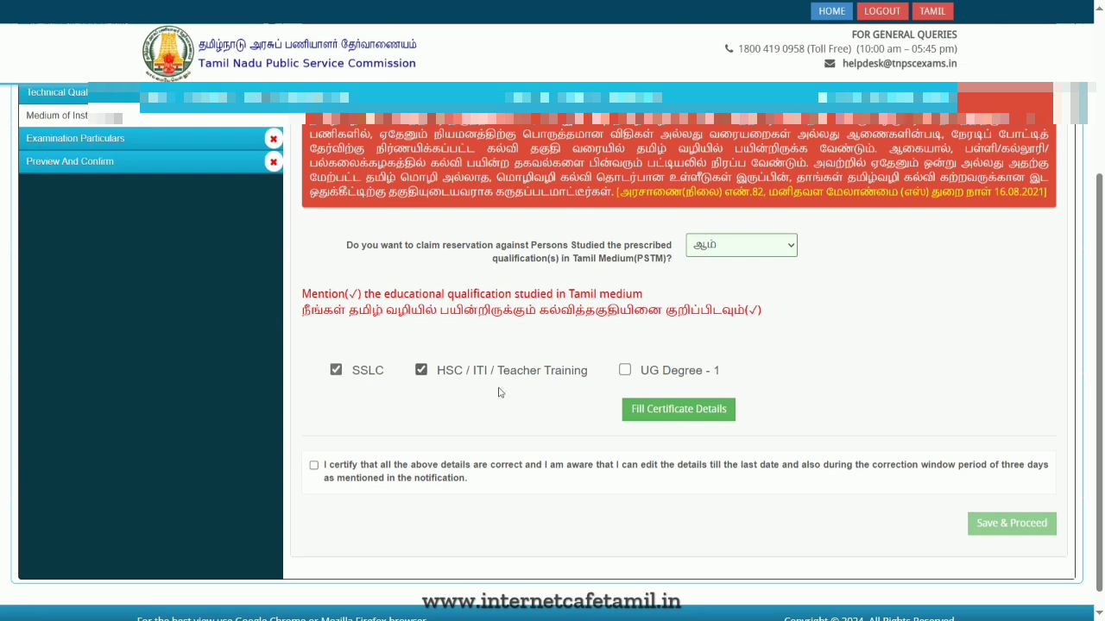
left_click(657, 413)
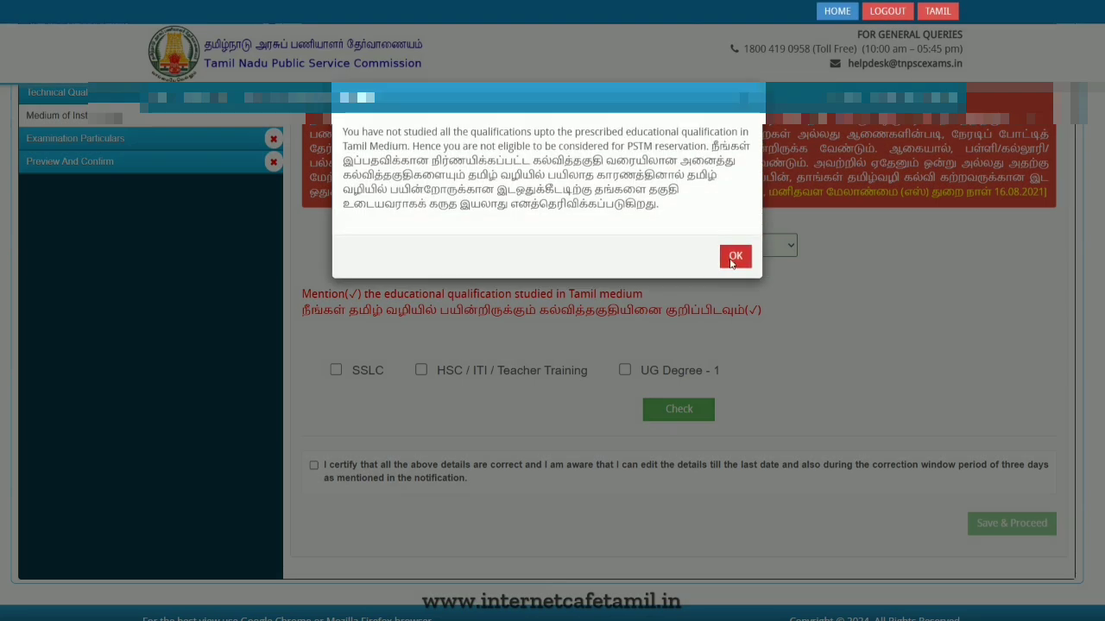
left_click(731, 254)
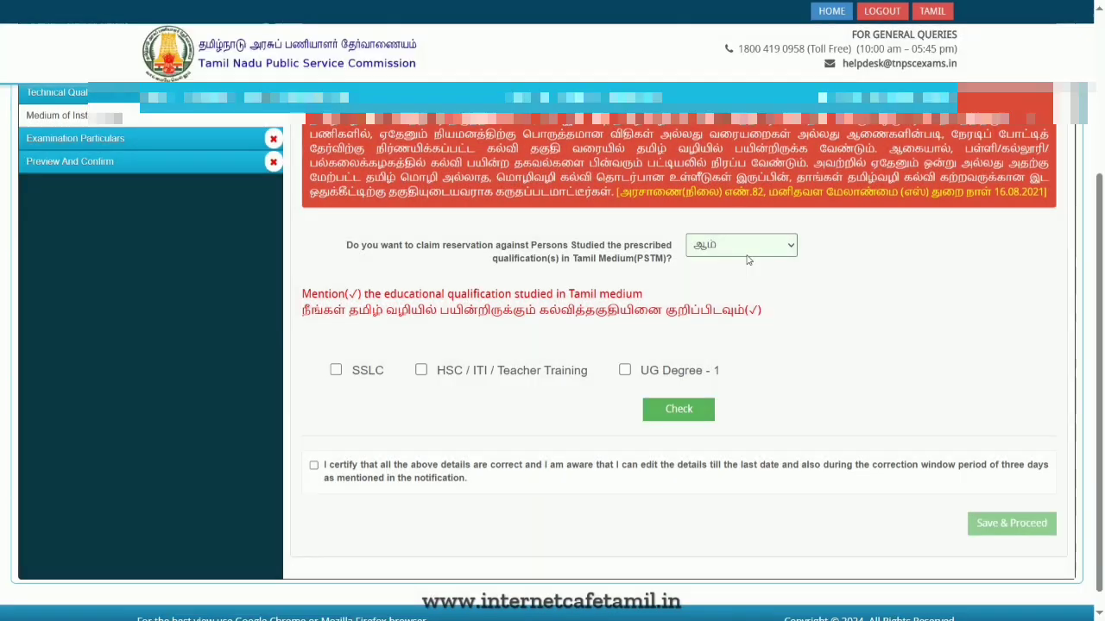
left_click(336, 370)
left_click(421, 370)
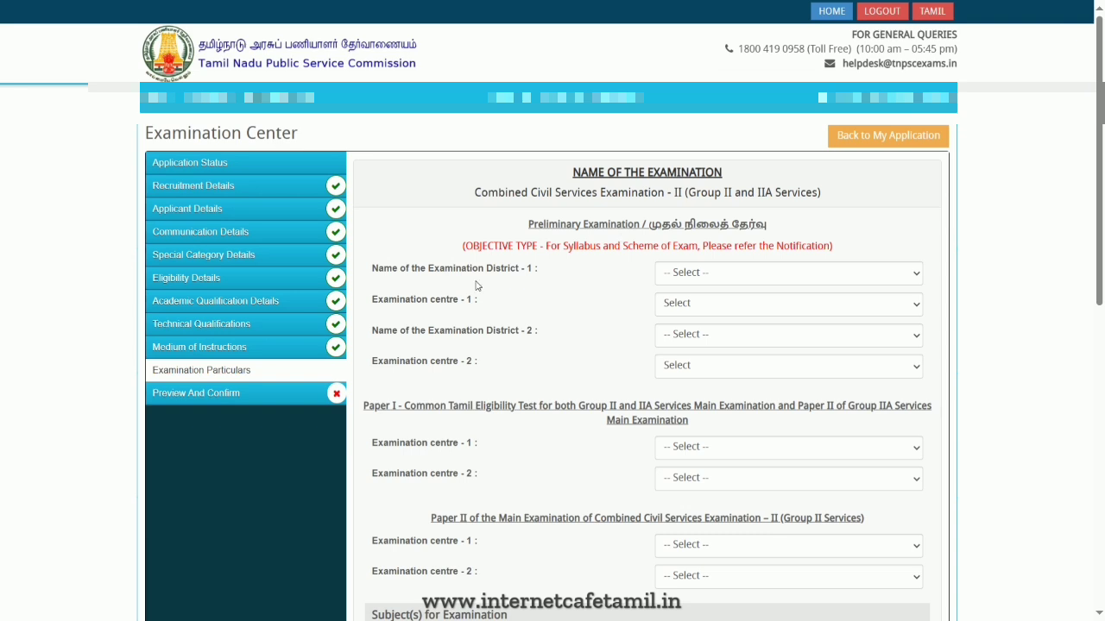
- Choose Ramanathapuram as examination district 1 and Ramanathapuram (1601) as examination centre 1 for the preliminary exam
left_click(720, 273)
scroll(742, 479, "down", 5)
scroll(742, 480, "down", 1)
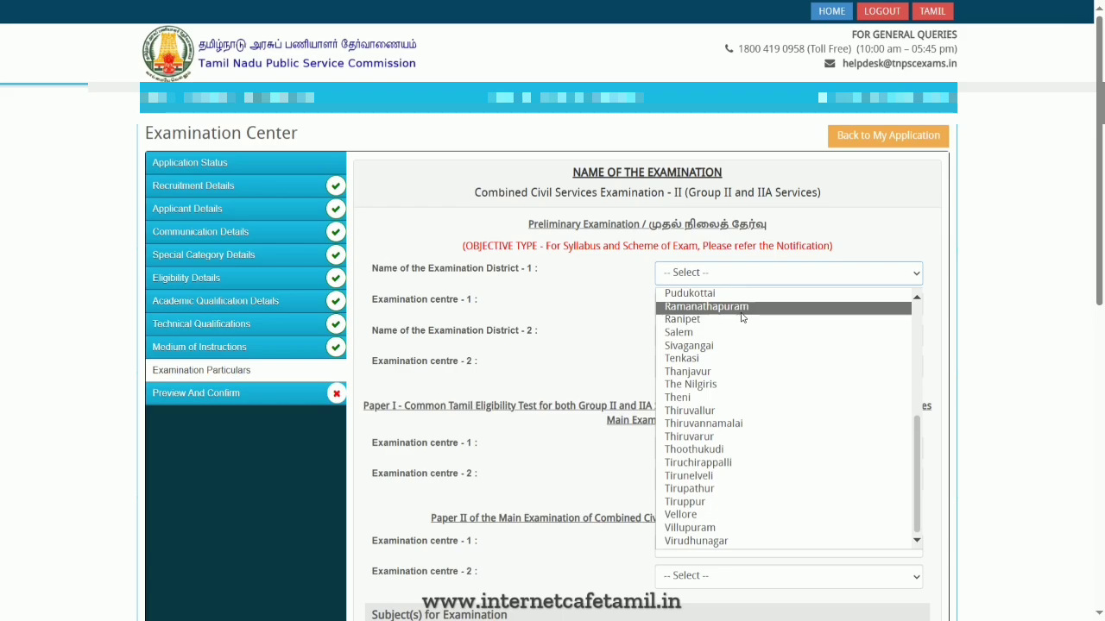
left_click(730, 311)
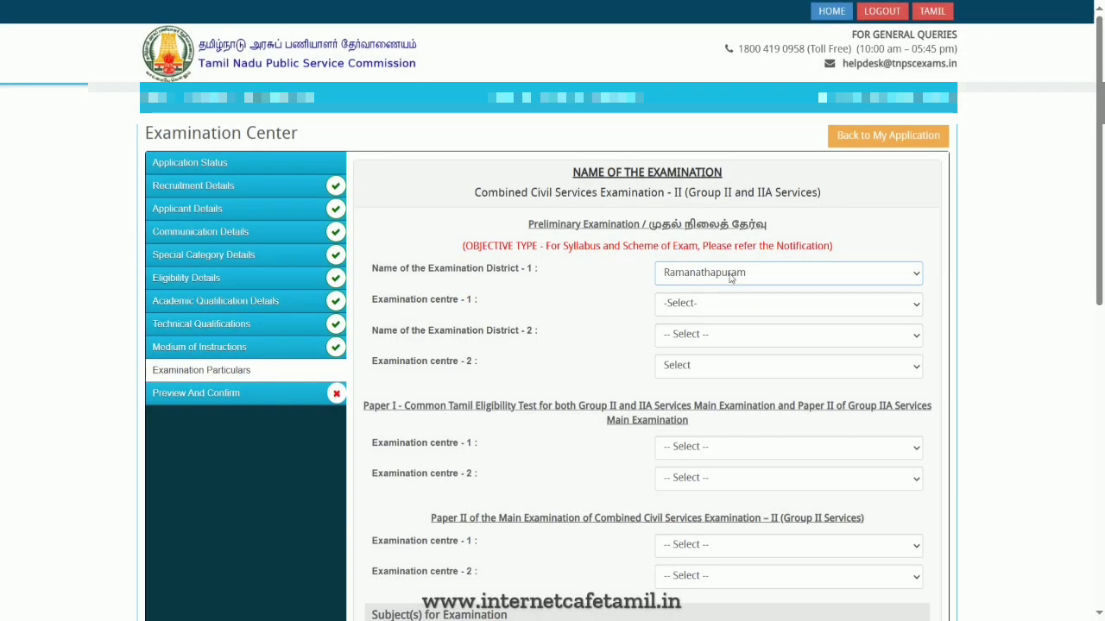
left_click(735, 307)
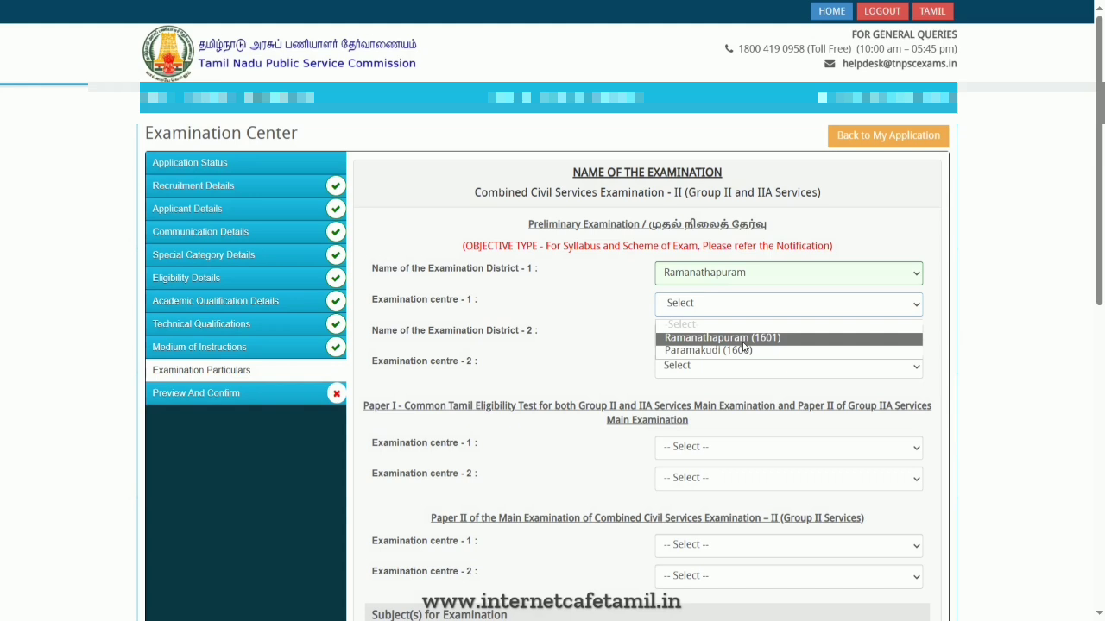
left_click(757, 337)
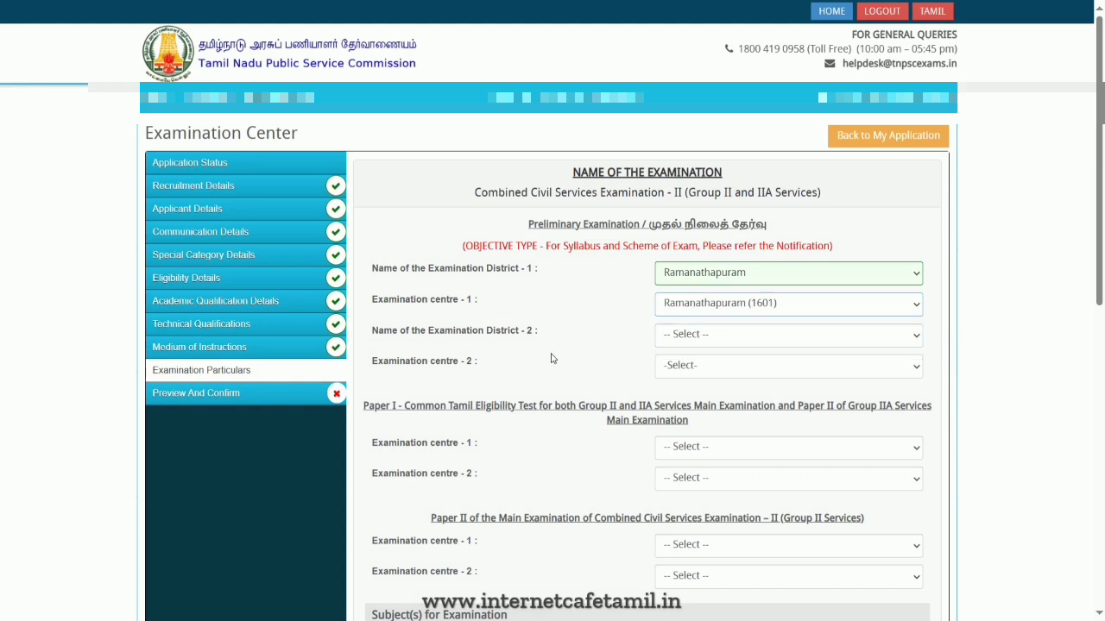
- Choose Madurai as examination district 2 and Madurai (North) (1004) as examination centre 2
left_click(709, 342)
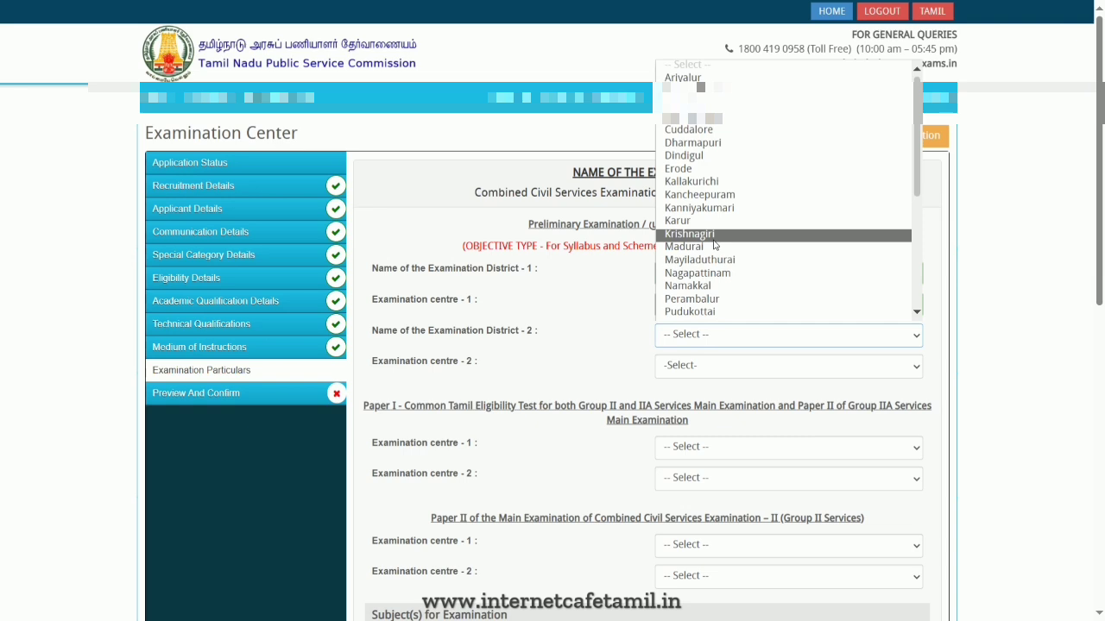
left_click(714, 246)
left_click(736, 367)
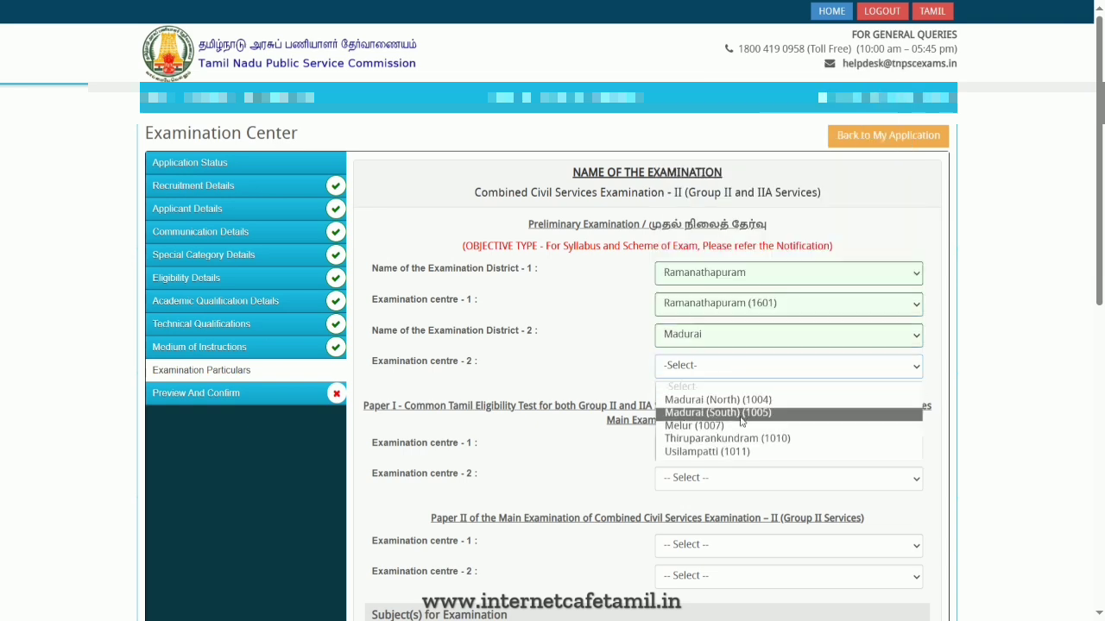
left_click(761, 401)
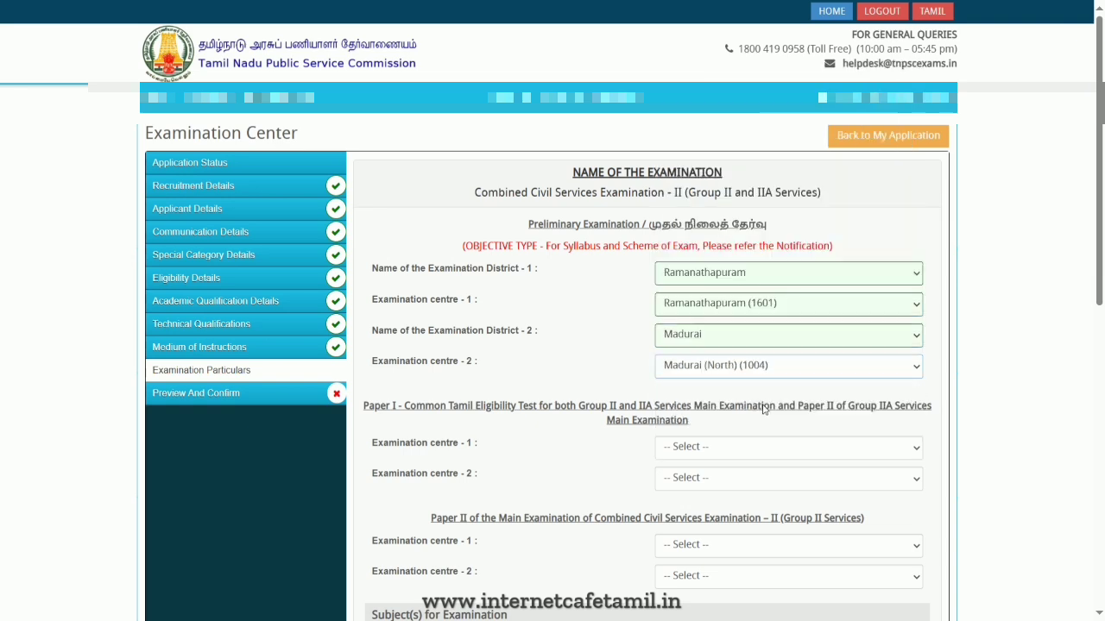
left_click(777, 371)
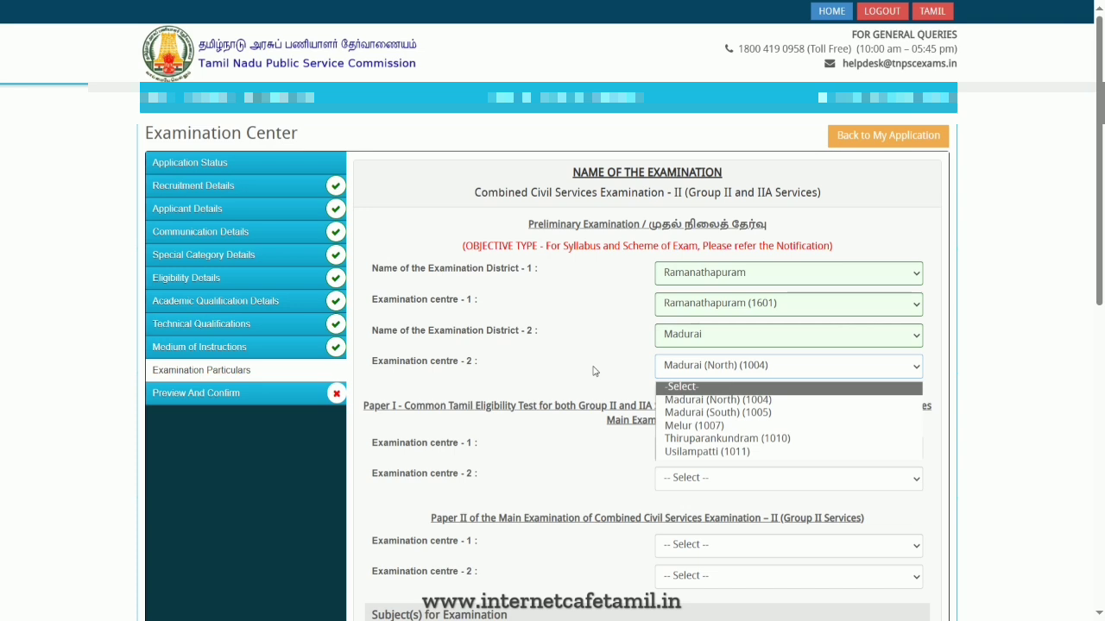
- Set the Paper I Tamil eligibility test centres to Ramanathapuram (1601) and Madurai (1001)
scroll(593, 372, "down", 2)
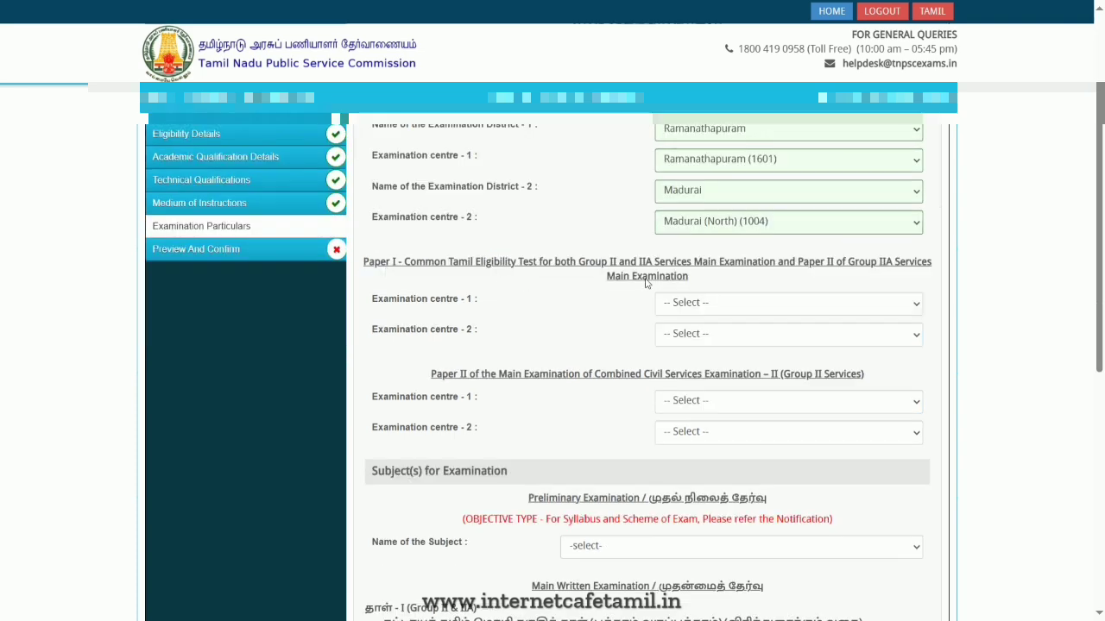
left_click(805, 303)
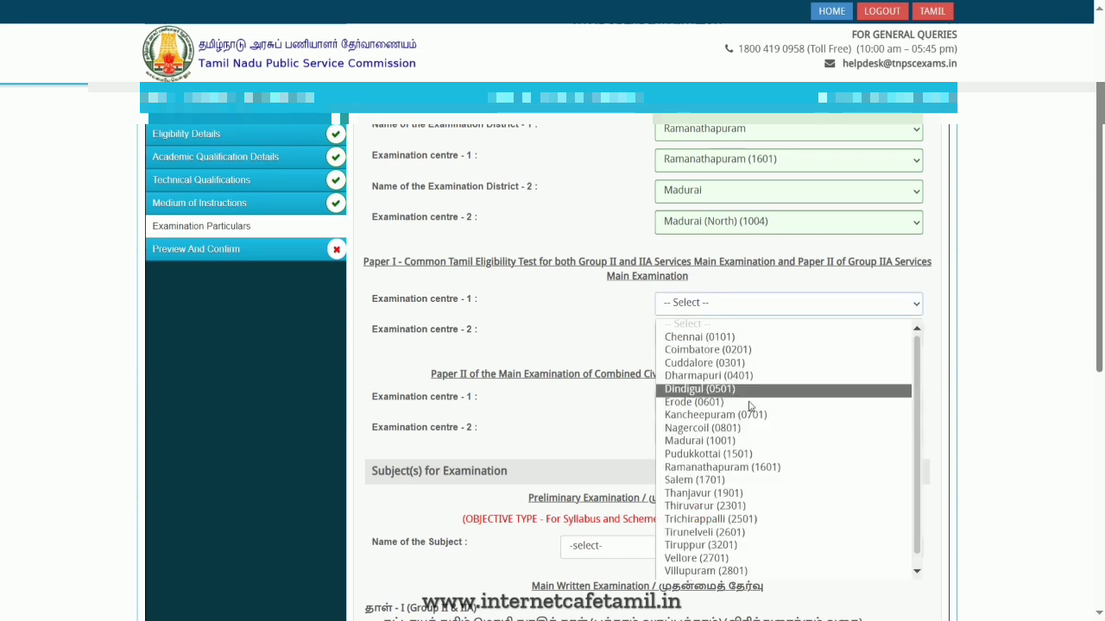
left_click(747, 467)
left_click(730, 342)
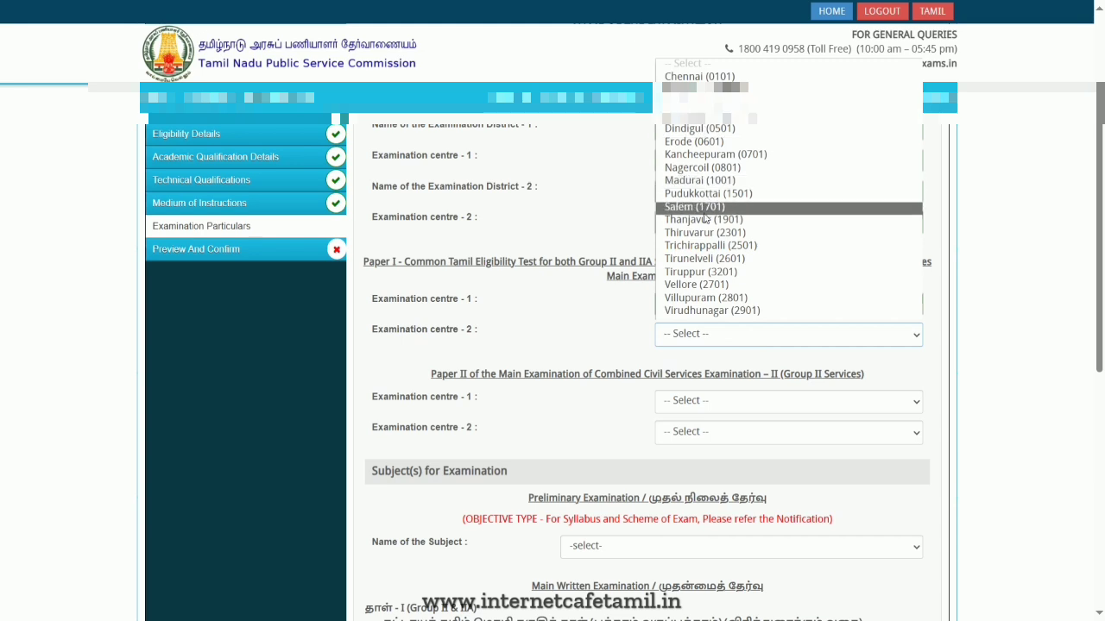
left_click(700, 181)
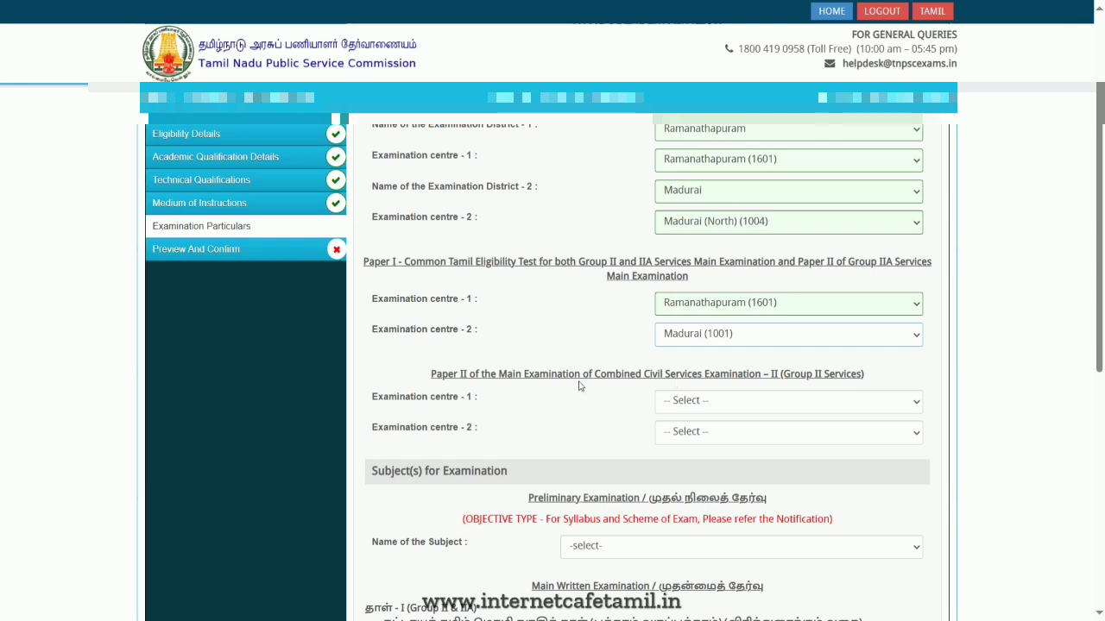
- Set the Group II Main Paper II centres to Madurai (1001) and Coimbatore (0201)
scroll(582, 386, "down", 1)
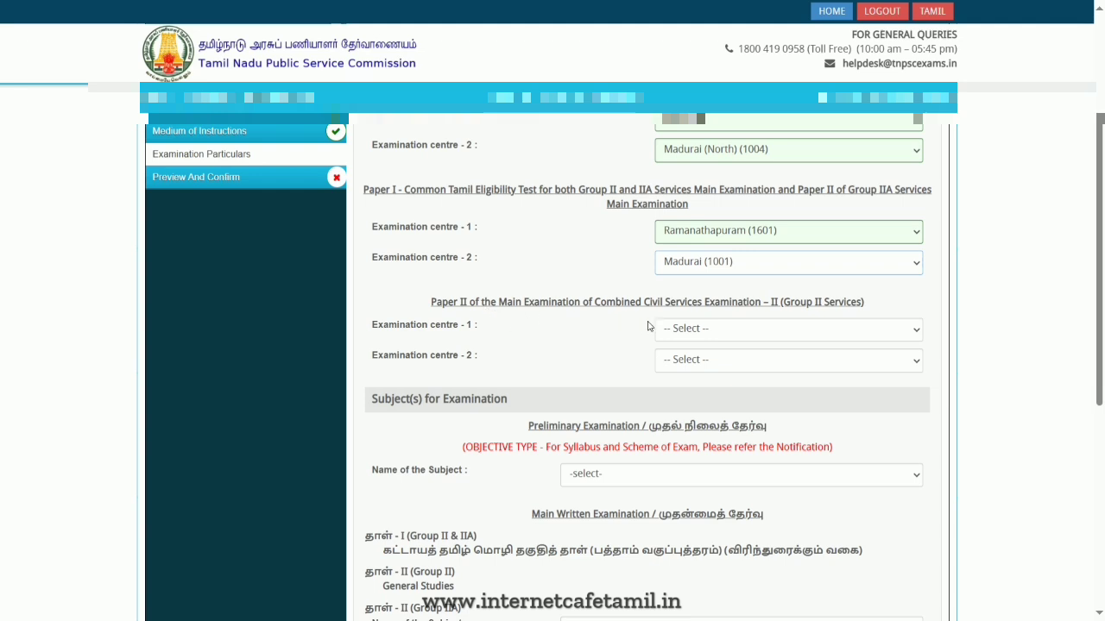
left_click(743, 333)
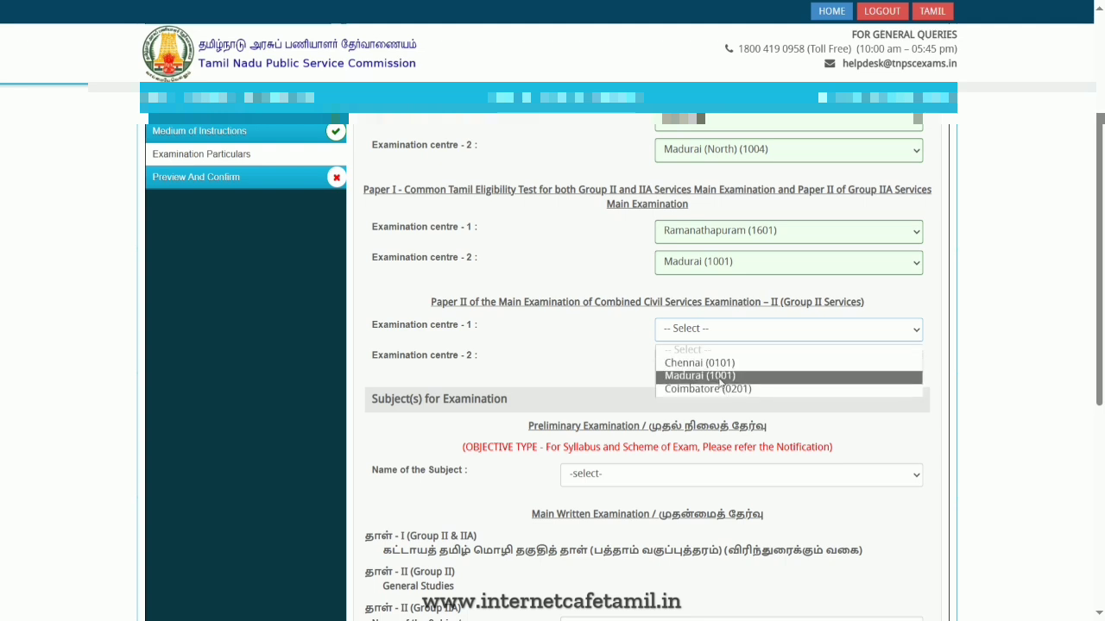
left_click(732, 377)
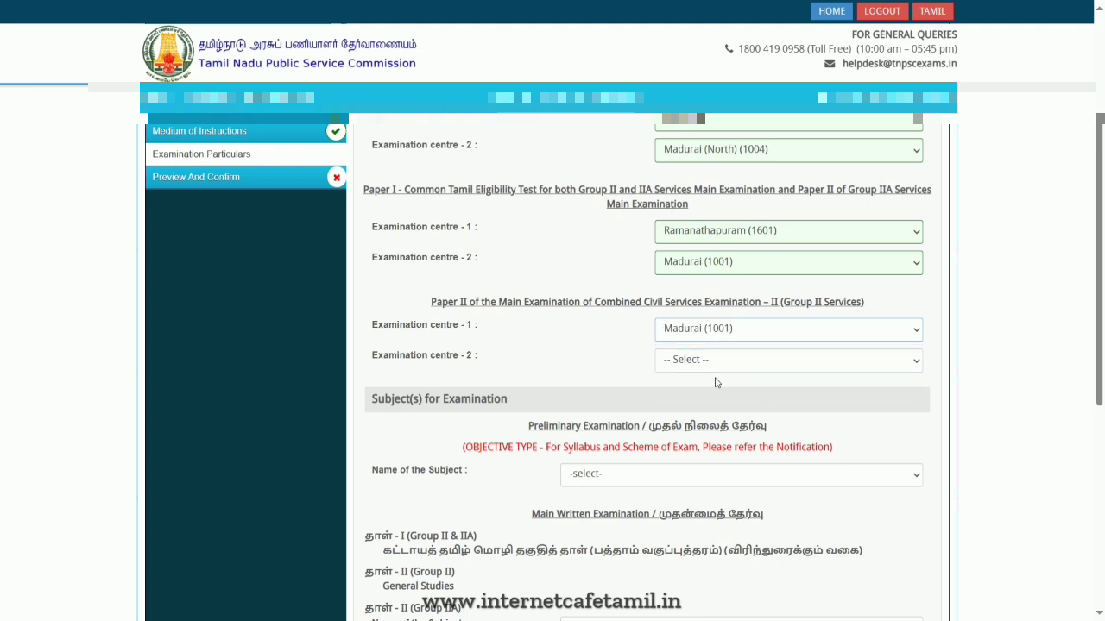
left_click(720, 360)
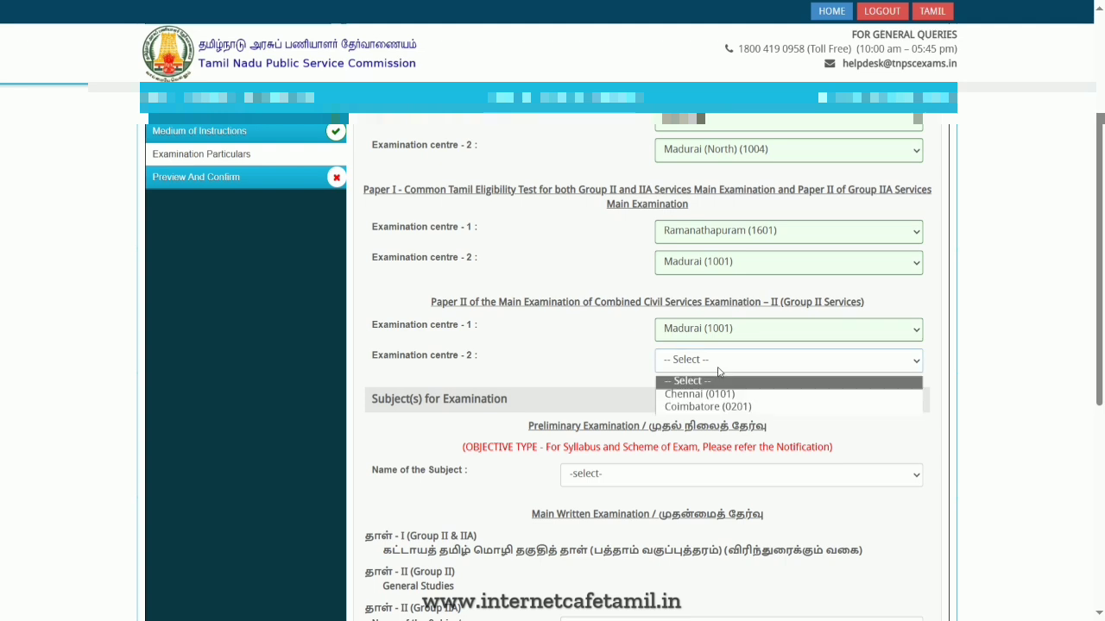
left_click(720, 407)
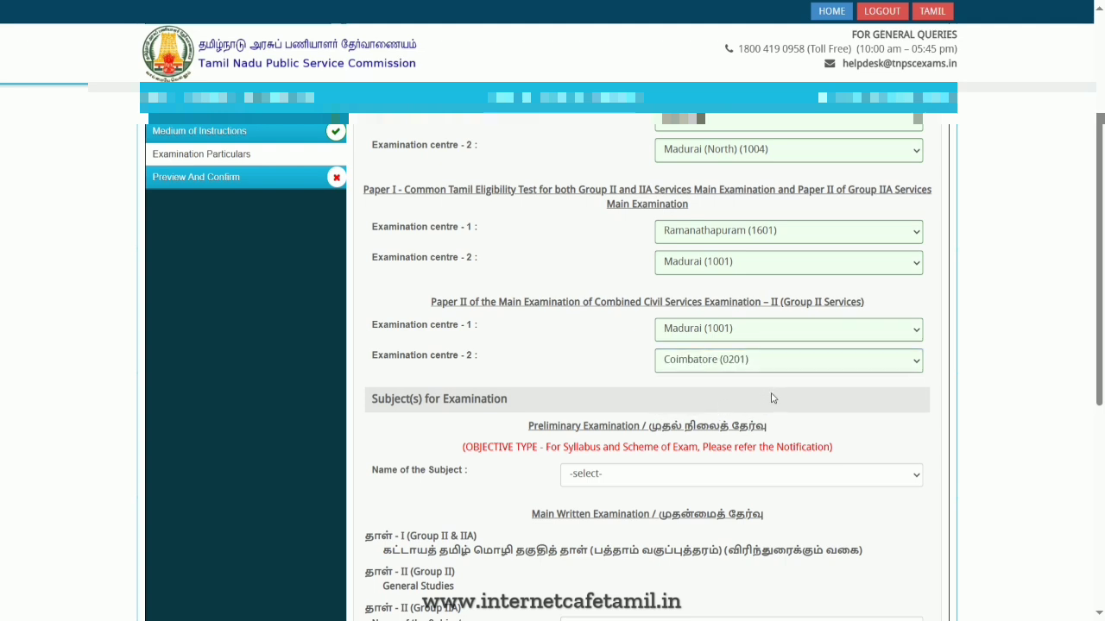
- Select the General Tamil (பொதுத் தமிழ்) combination as the preliminary examination subject
scroll(852, 251, "up", 1)
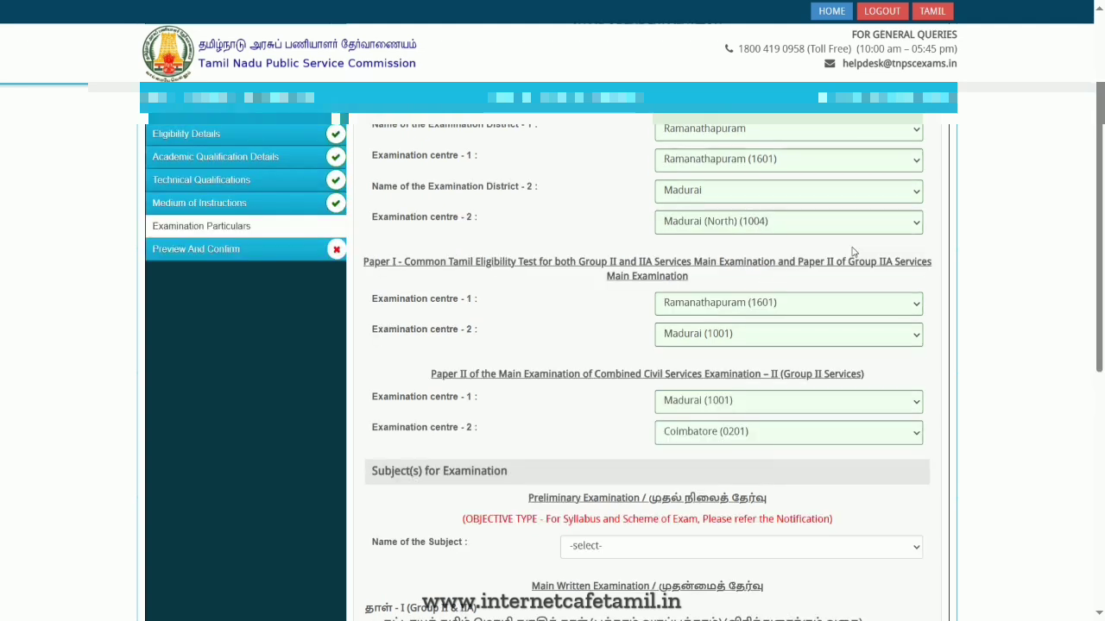
scroll(32, 544, "down", 2)
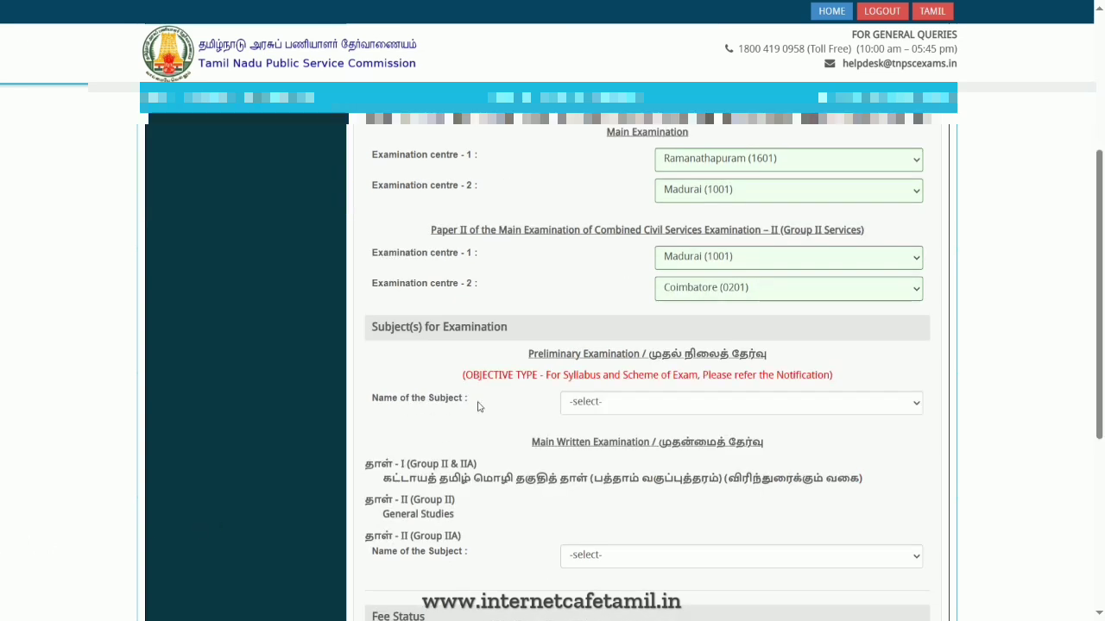
left_click(670, 402)
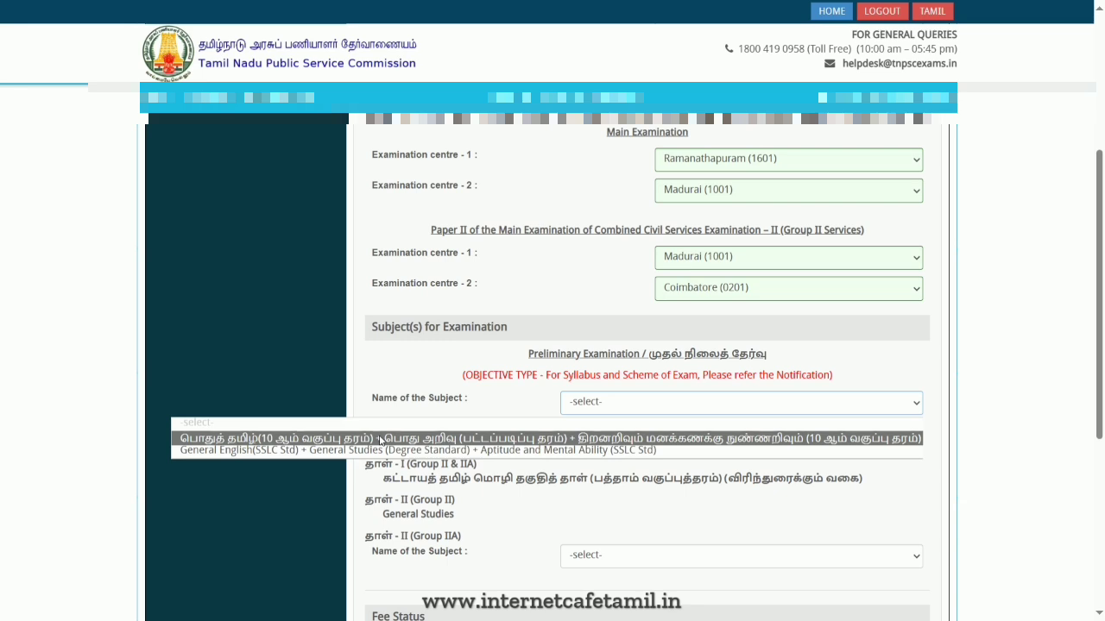
left_click(405, 438)
- Set the Group IIA Paper II subject to the General Tamil combination, accepting the language alert
scroll(533, 470, "down", 2)
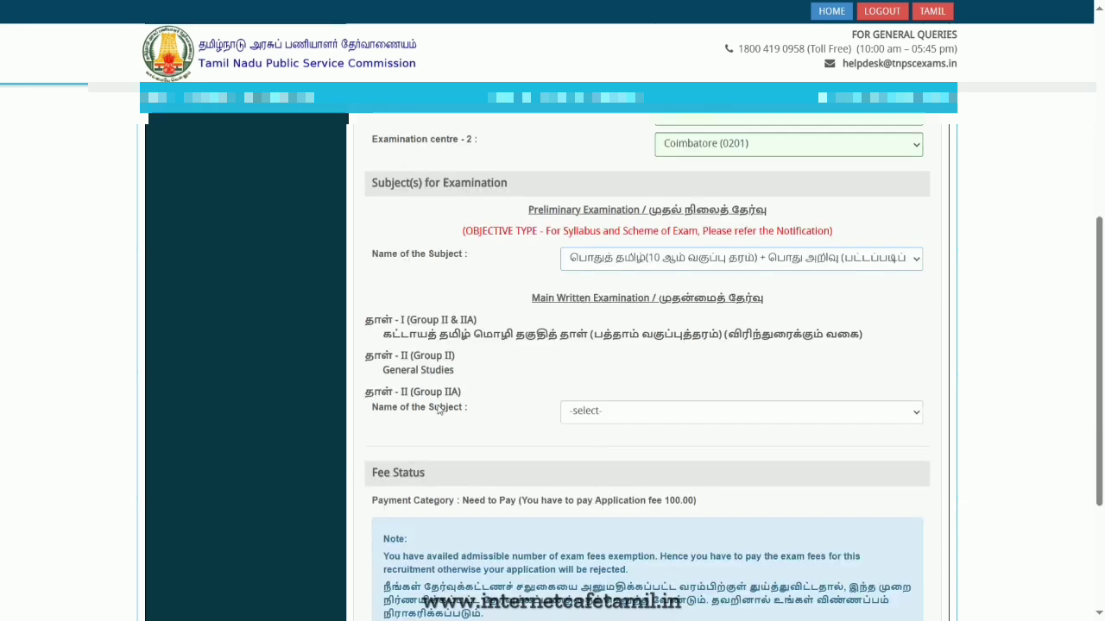
left_click(688, 416)
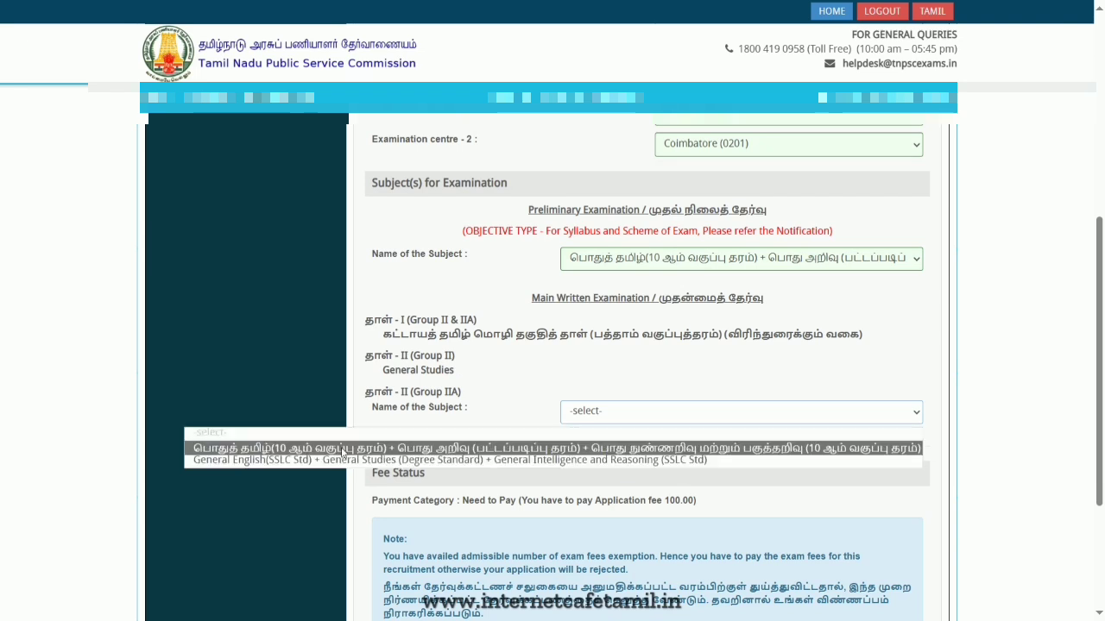
key("Escape")
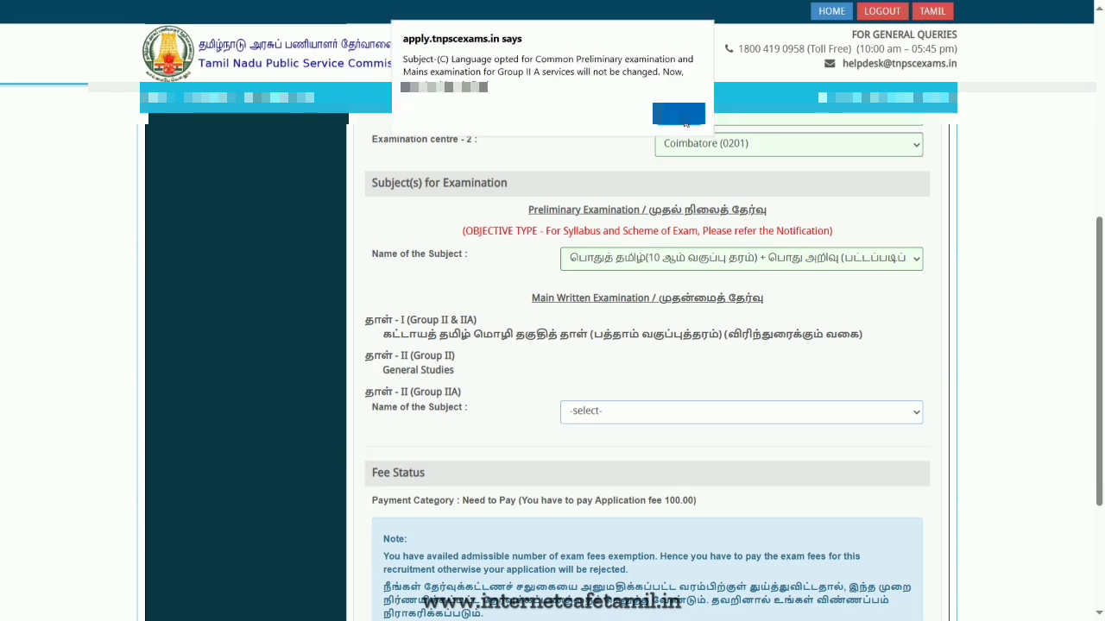
left_click(679, 114)
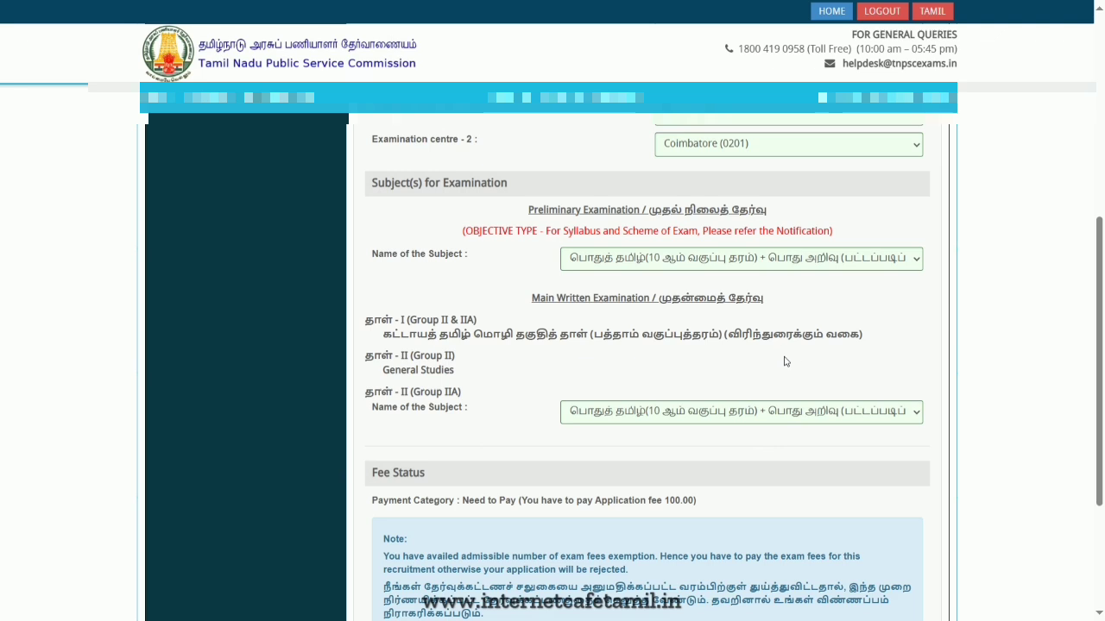
- Tick the certification at the page end and save and continue to the preview
scroll(785, 362, "down", 1)
scroll(776, 360, "down", 2)
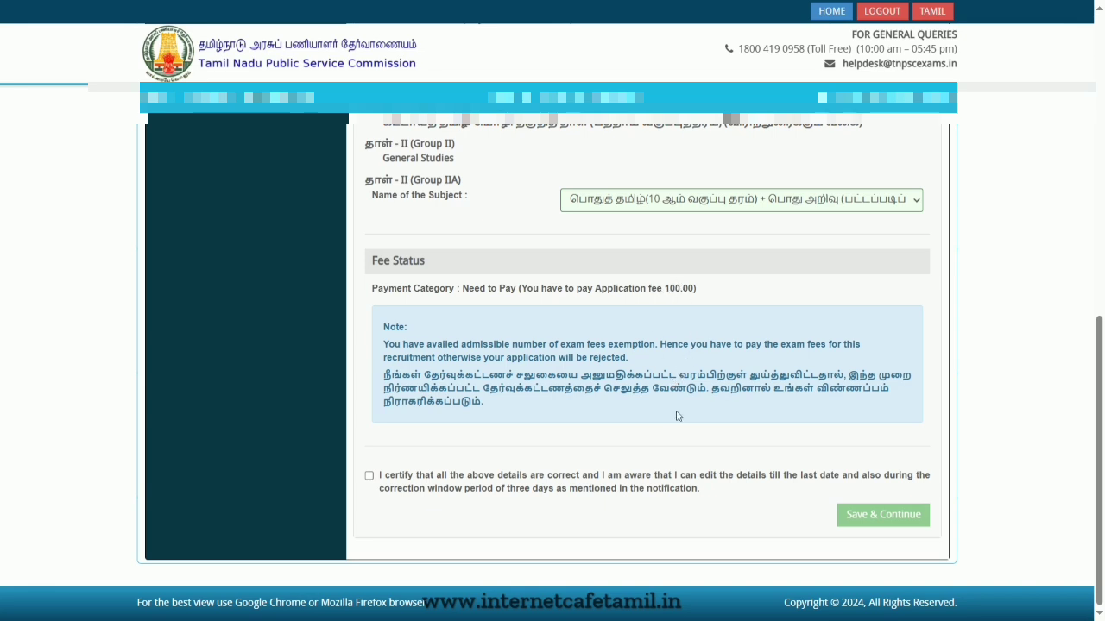
left_click(532, 480)
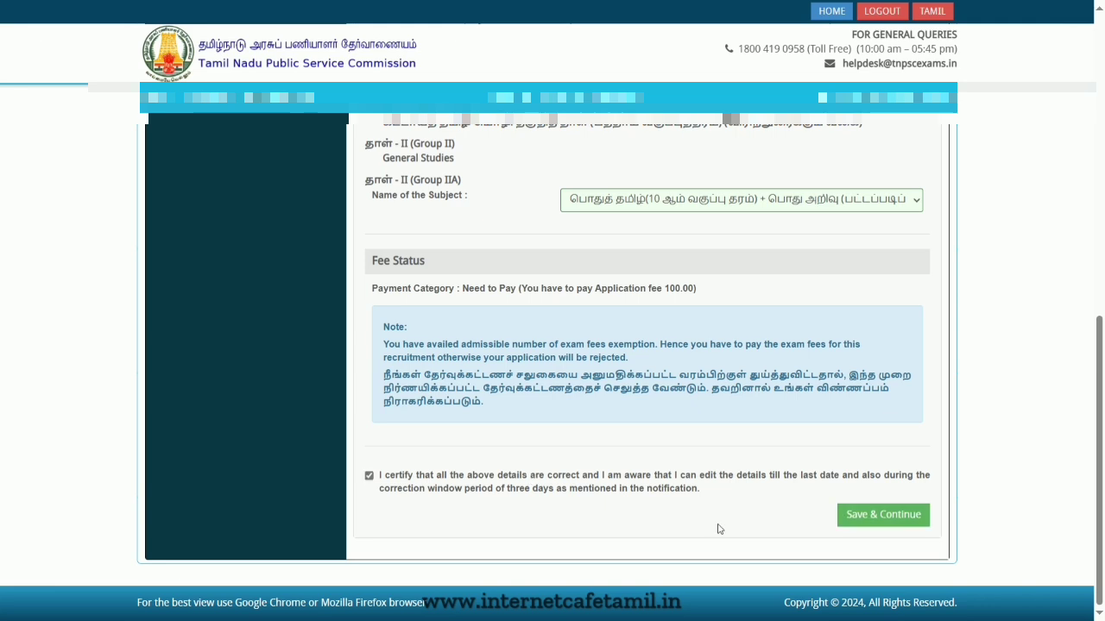
left_click(888, 515)
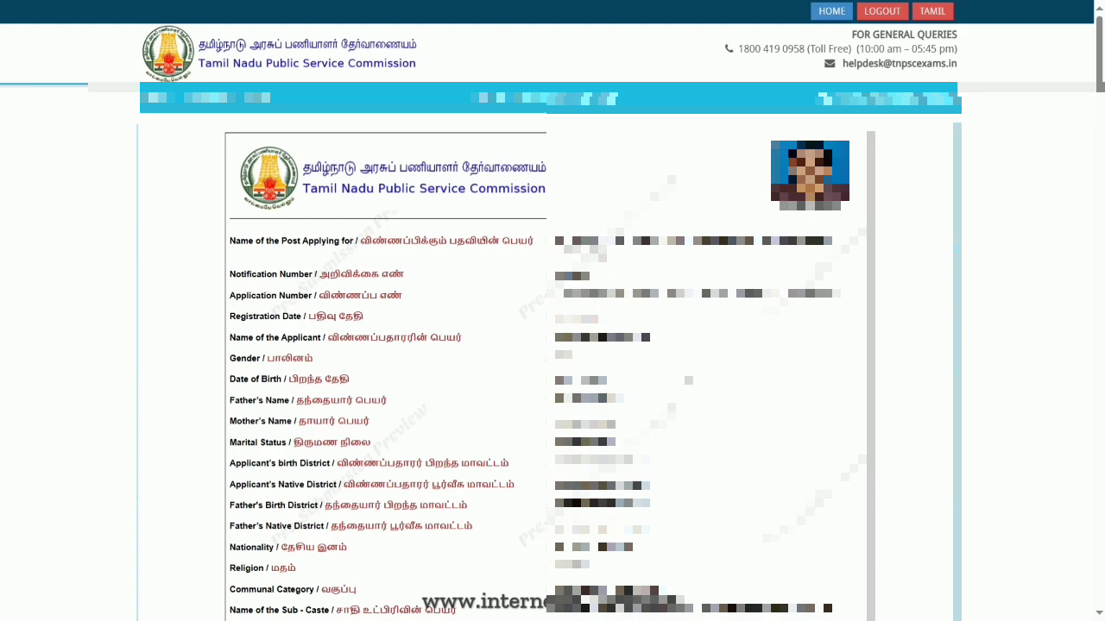
- Review the pre-submission preview and tick the first three declaration checkboxes
scroll(548, 362, "down", 20)
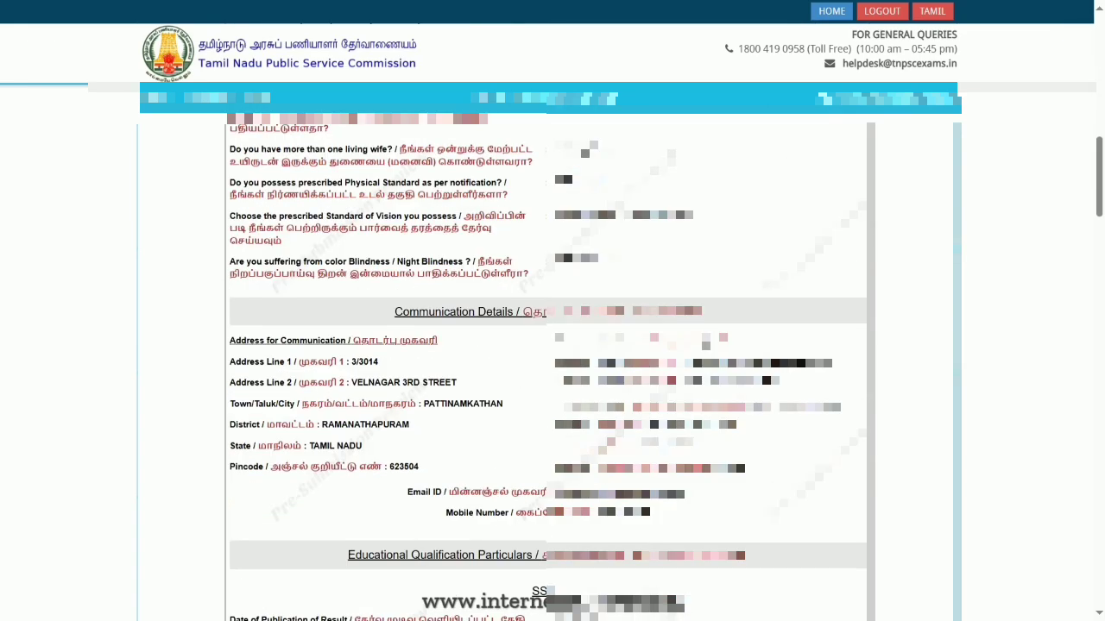
scroll(548, 363, "down", 15)
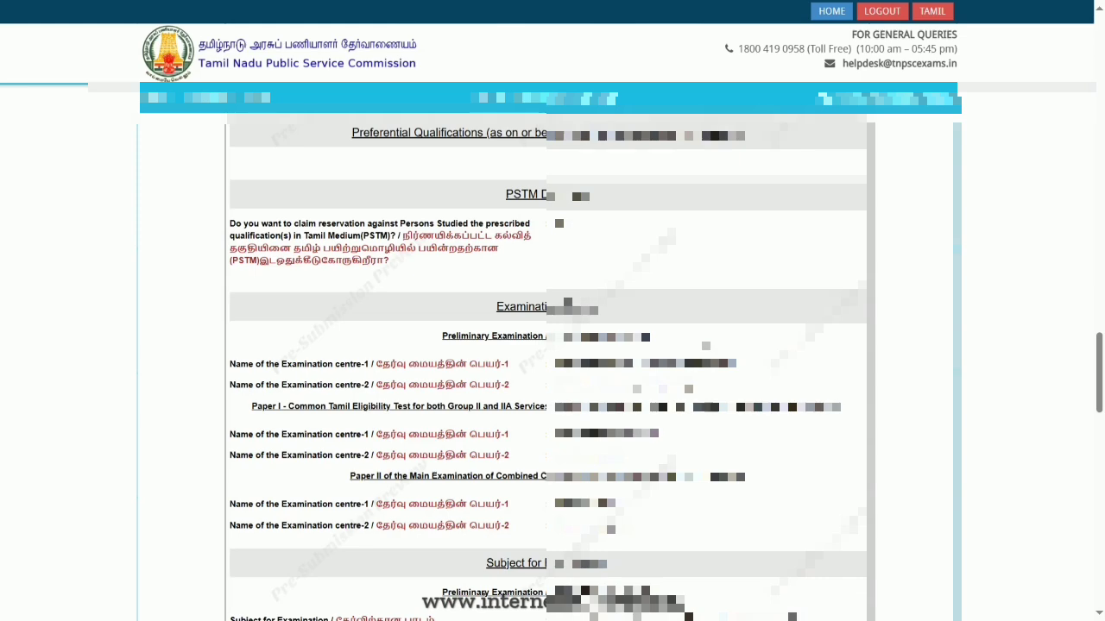
scroll(548, 363, "down", 5)
scroll(548, 362, "down", 2)
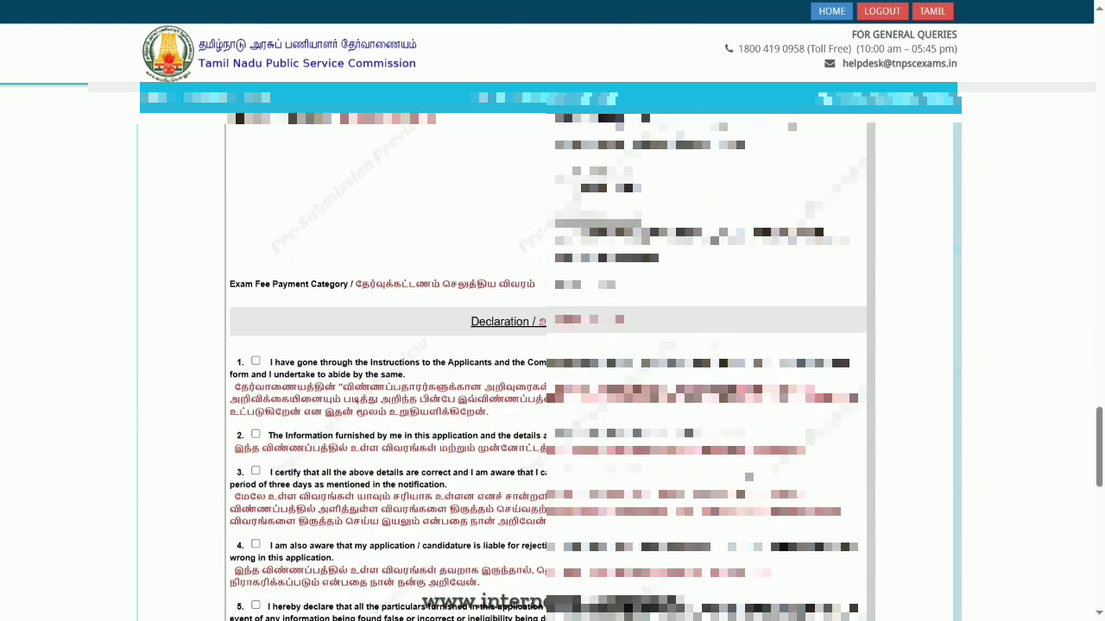
scroll(548, 363, "down", 5)
scroll(305, 432, "up", 6)
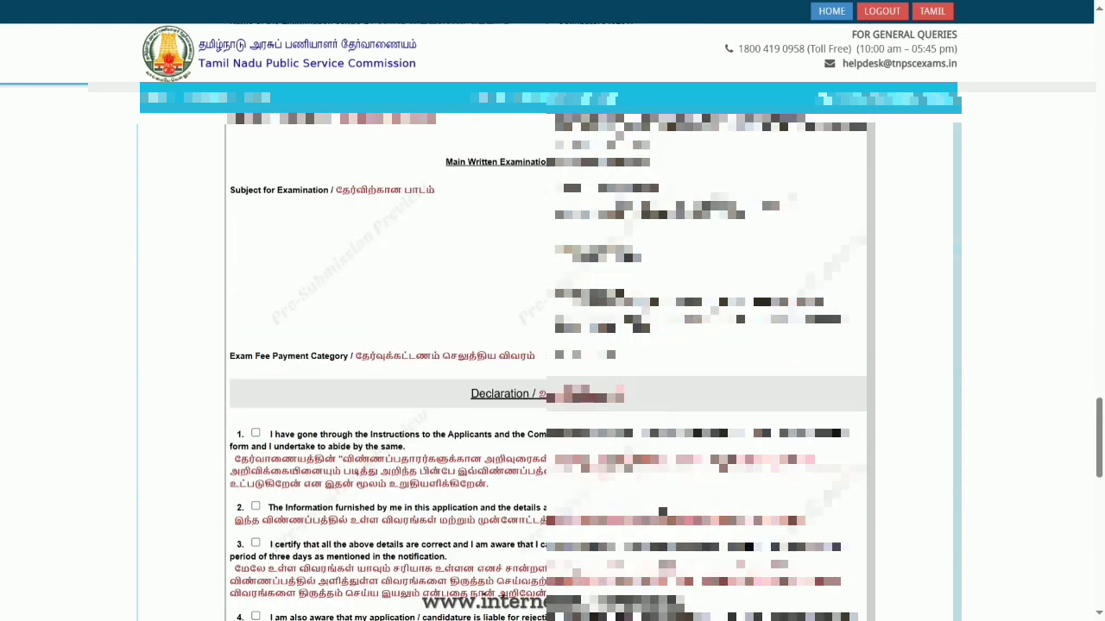
left_click(256, 433)
left_click(255, 507)
left_click(255, 543)
scroll(257, 544, "down", 3)
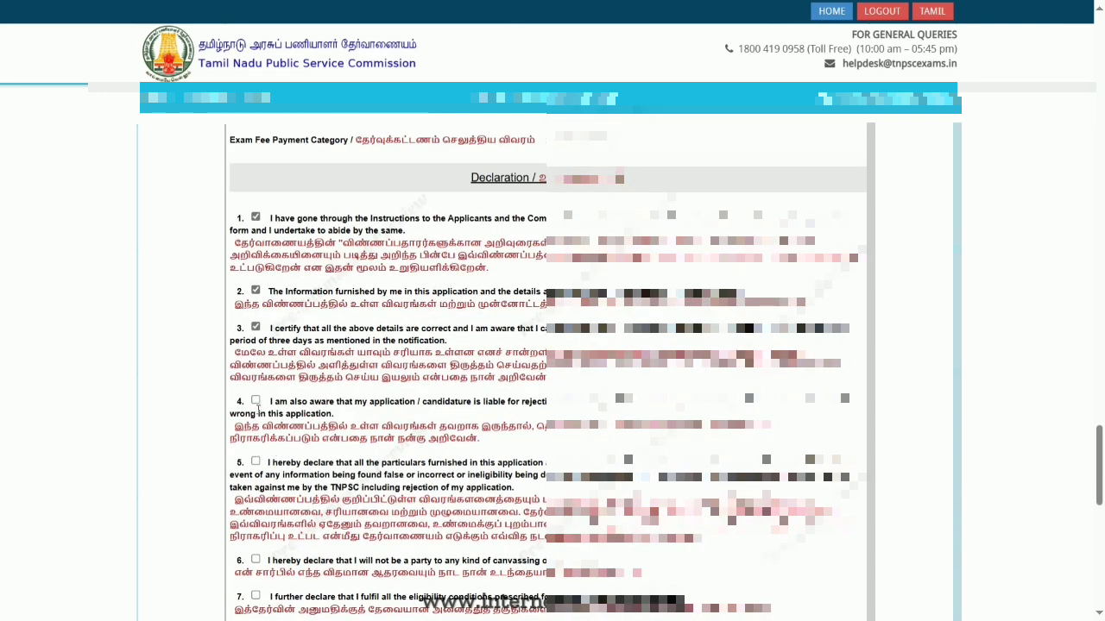
scroll(273, 454, "down", 10)
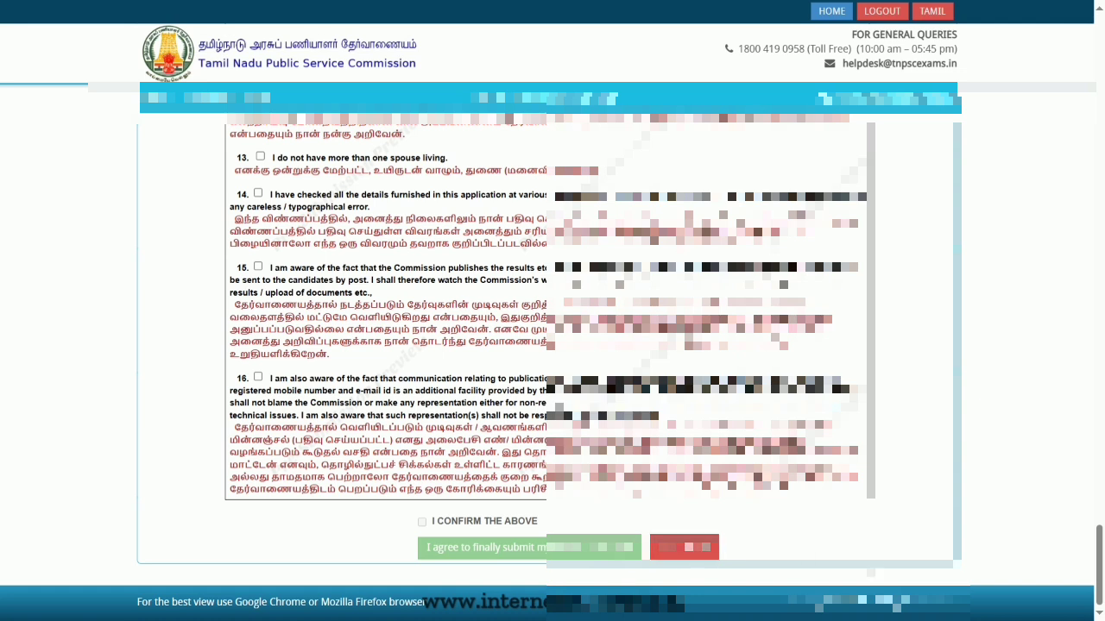
scroll(872, 571, "down", 5)
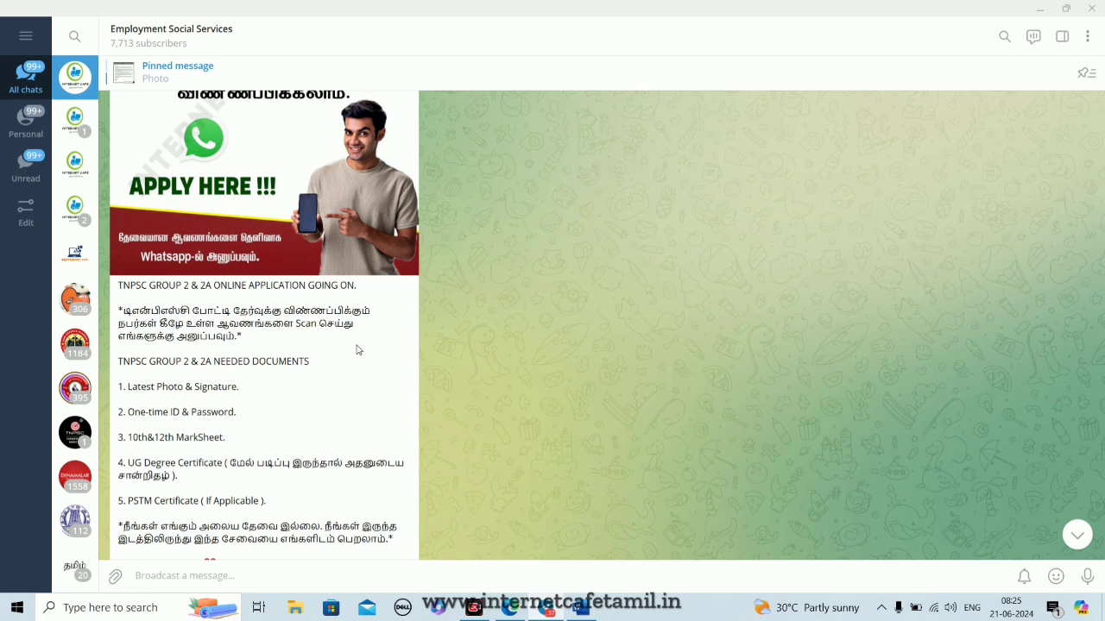
- Switch to Telegram and select the TNPSC GROUP 2 & 2A NEEDED DOCUMENTS list in the Employment Social Services channel post
scroll(358, 350, "up", 1)
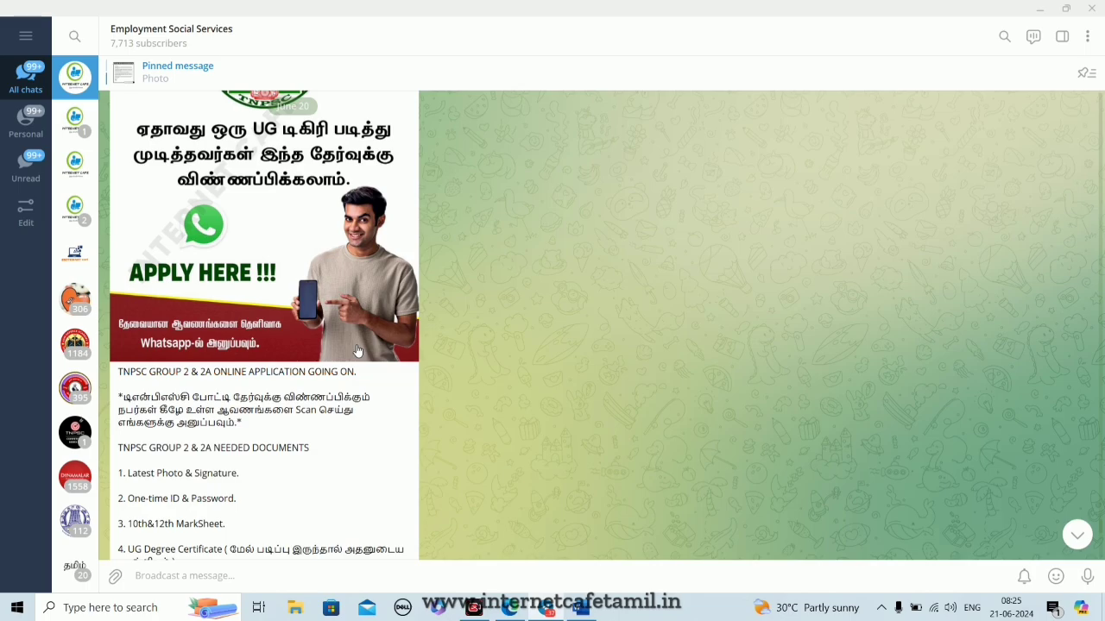
left_click(358, 349)
left_click(668, 267)
scroll(448, 343, "down", 3)
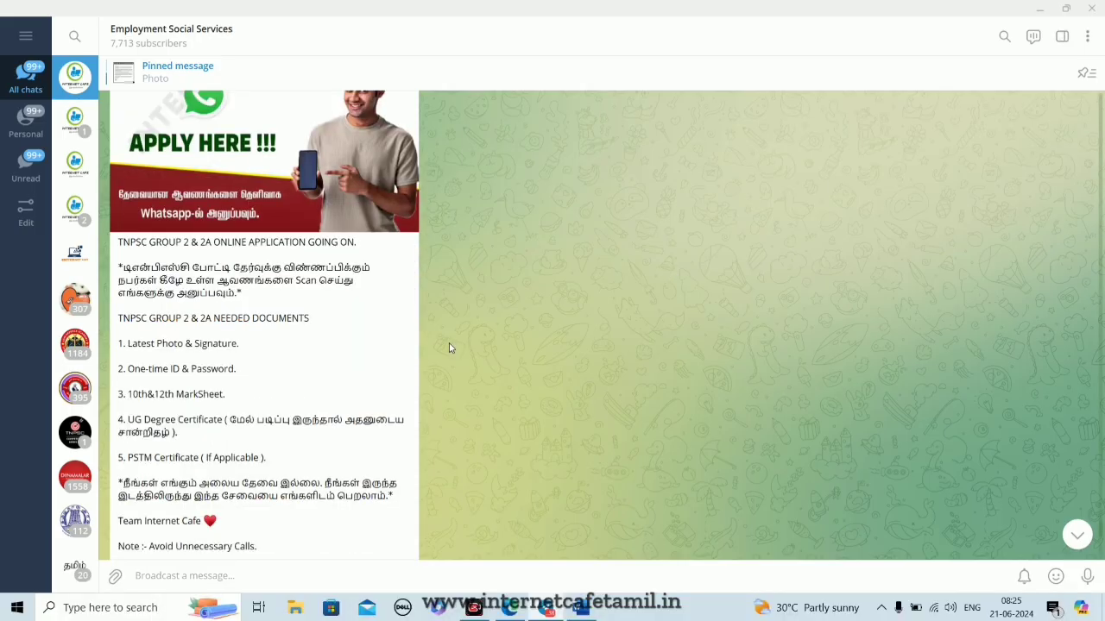
left_click_drag(118, 229, 383, 463)
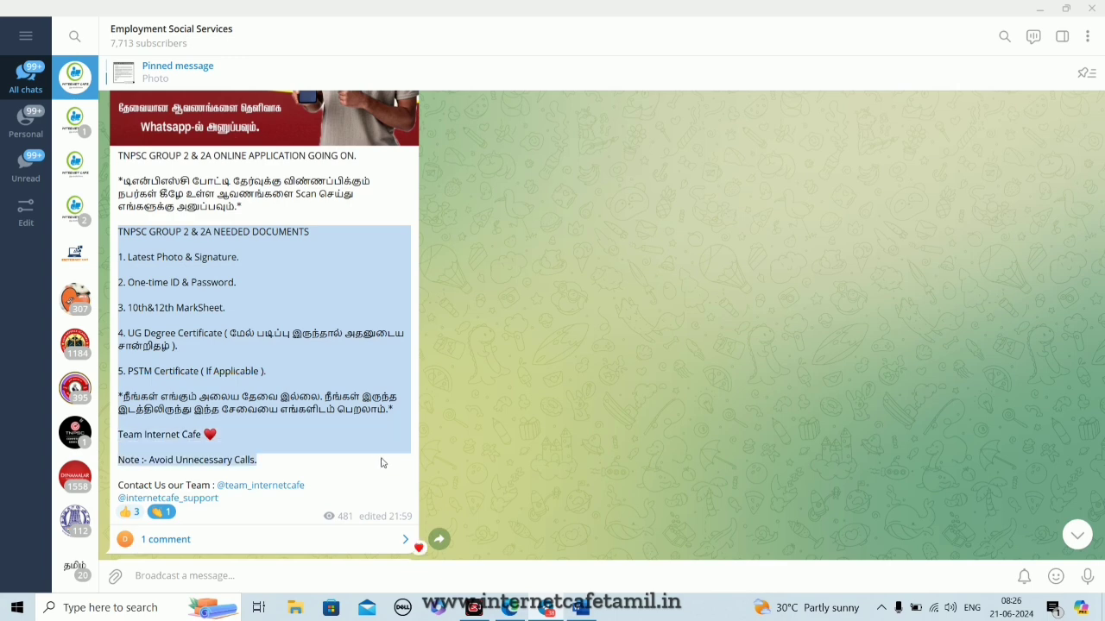